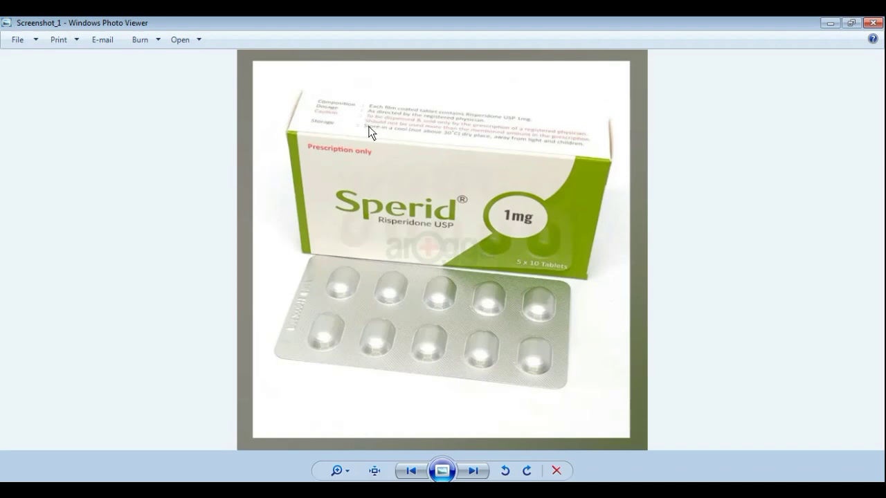
- Close the Sperid tablet reference photo in Windows Photo Viewer
click(875, 23)
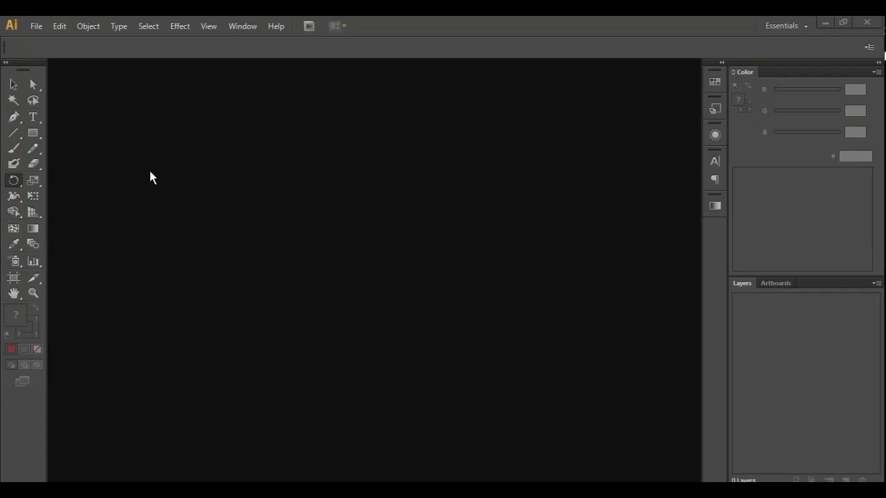
- Create a new portrait 8.5 × 9 in document in RGB colour mode
click(11, 87)
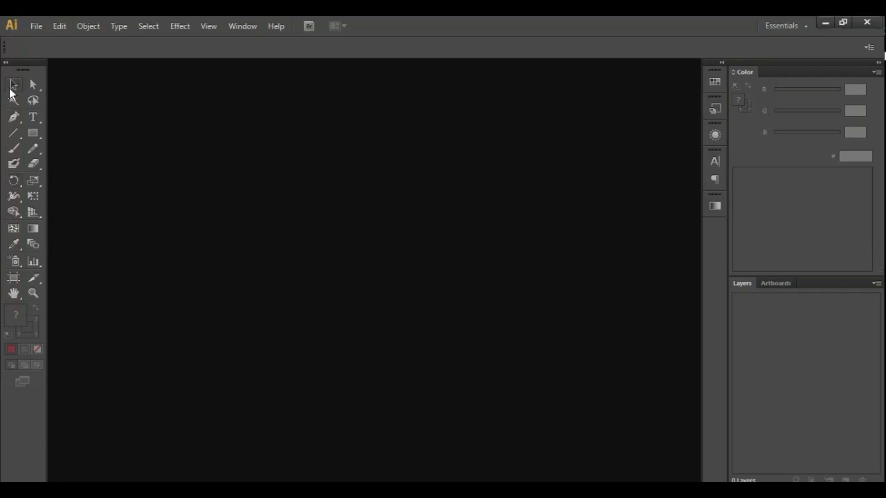
click(34, 29)
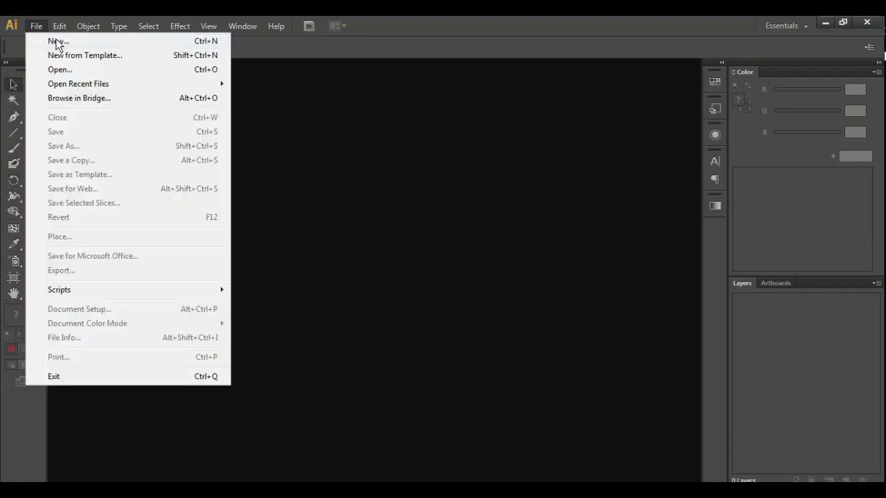
click(58, 42)
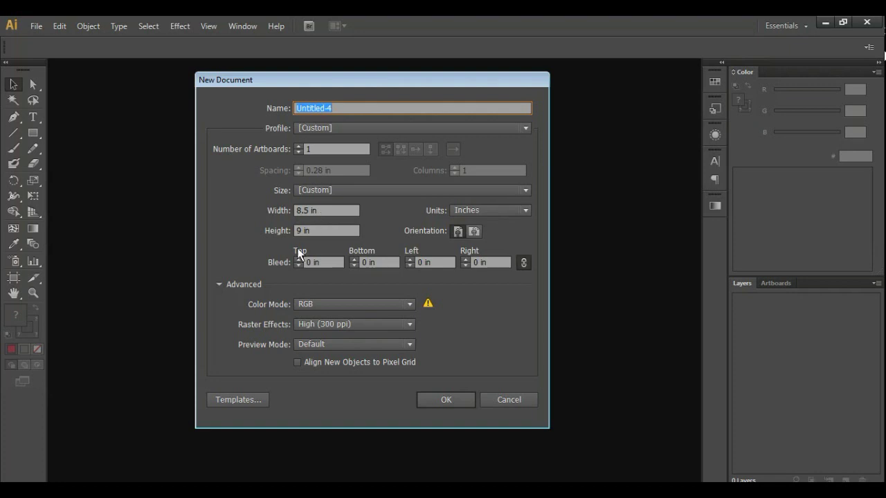
click(475, 232)
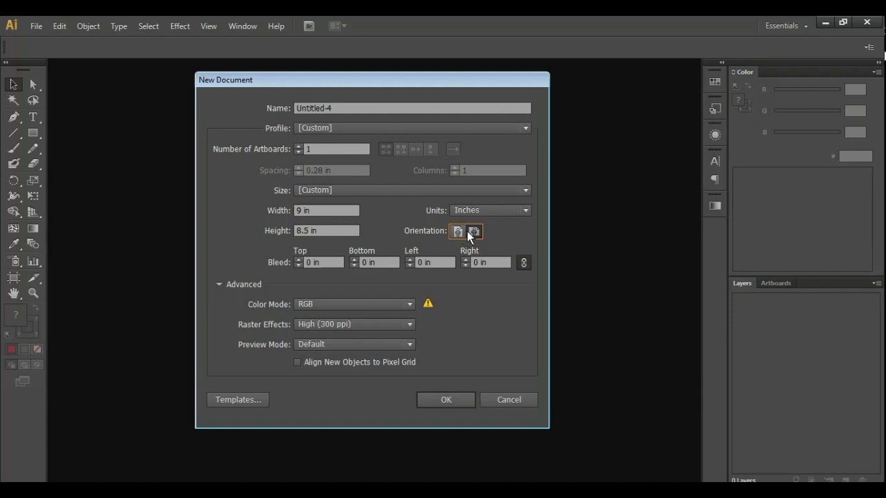
click(457, 234)
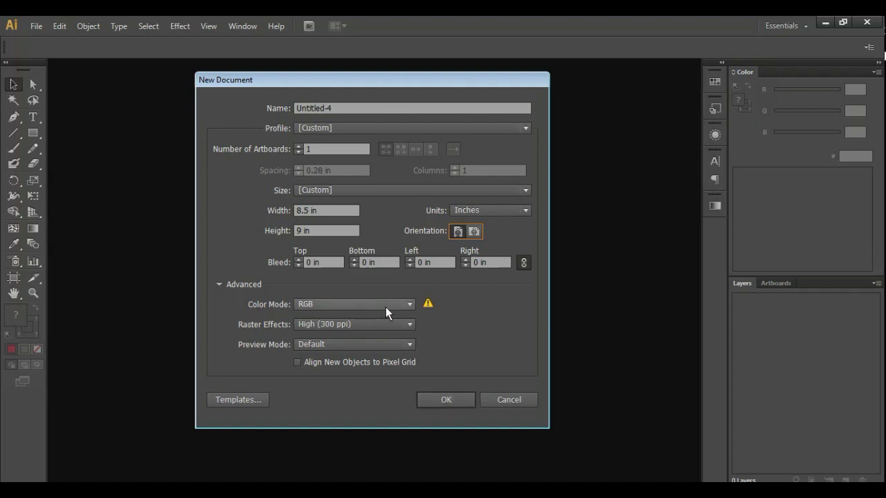
click(410, 306)
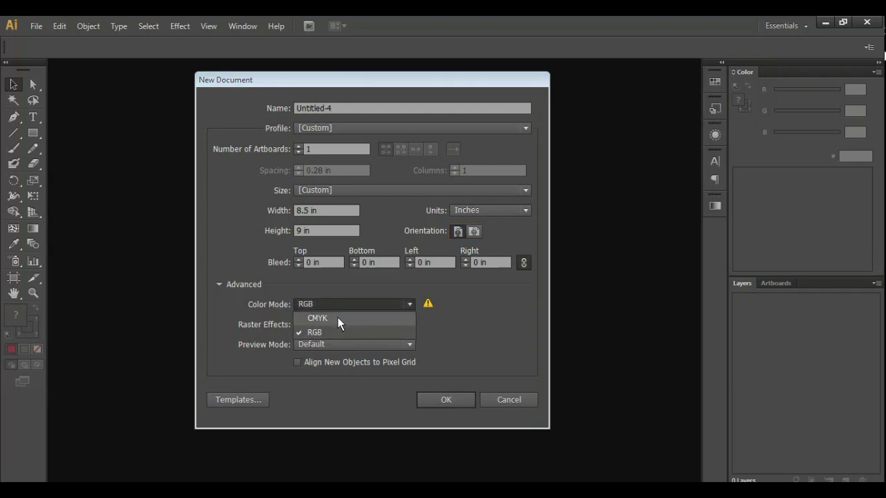
click(408, 305)
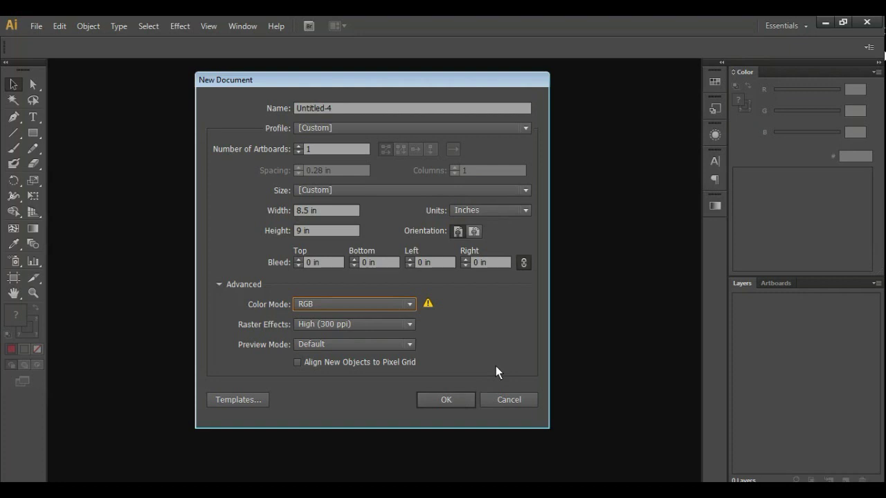
click(444, 399)
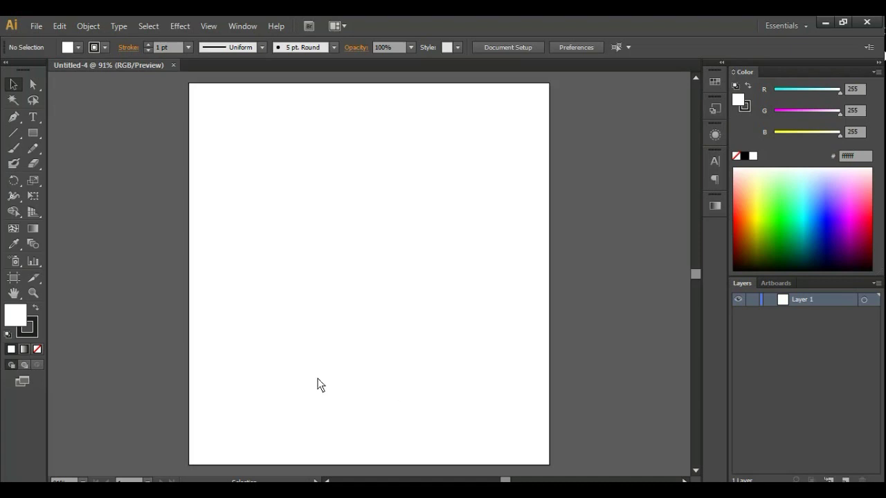
- Set the stroke to None and the fill to dark navy #010061
click(33, 331)
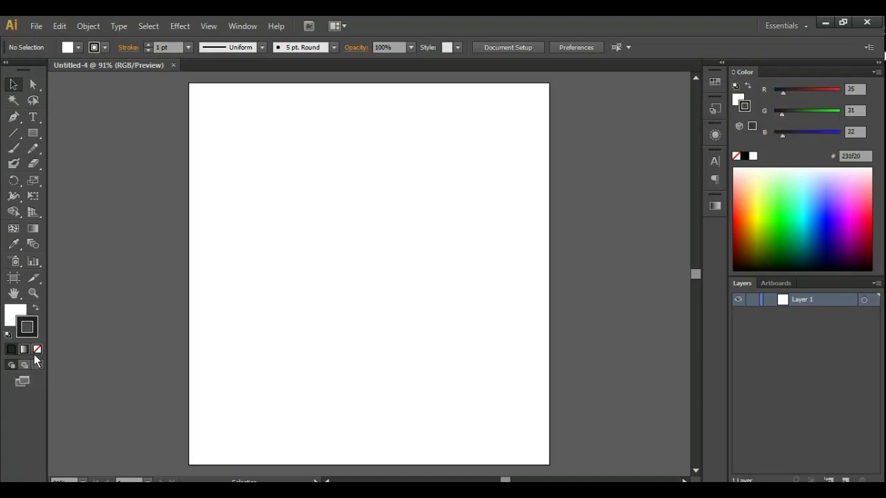
click(38, 350)
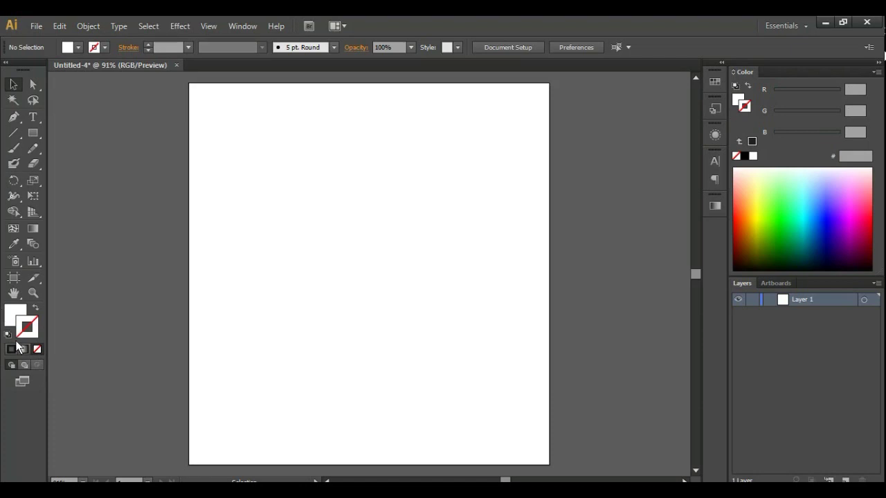
click(15, 315)
click(825, 255)
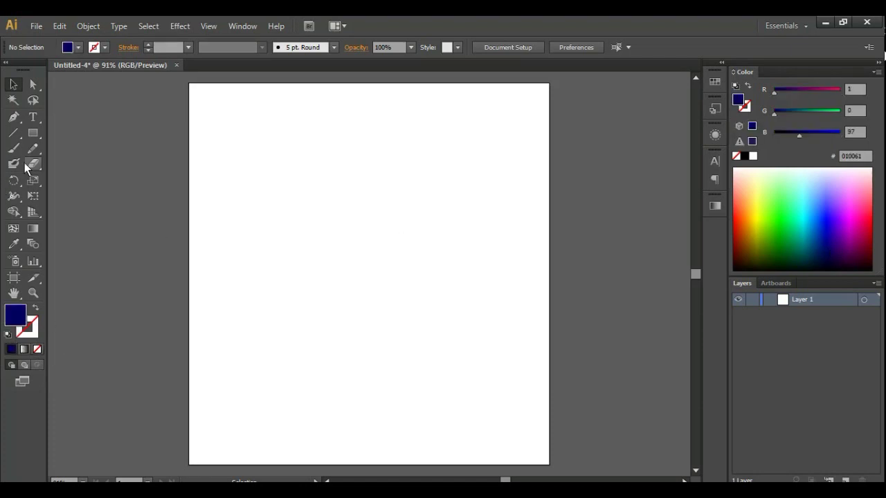
- Draw an 8.5 × 9 in rectangle by entering its size in the Rectangle dialog
drag(34, 136, 95, 135)
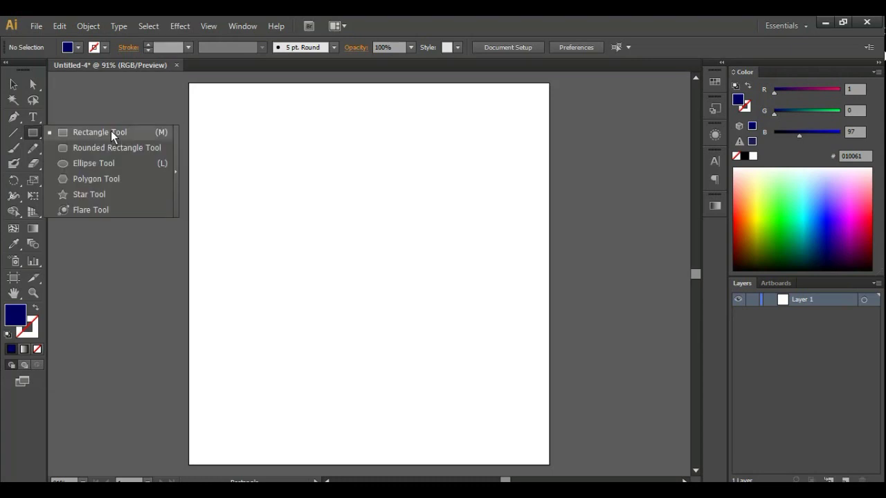
click(110, 132)
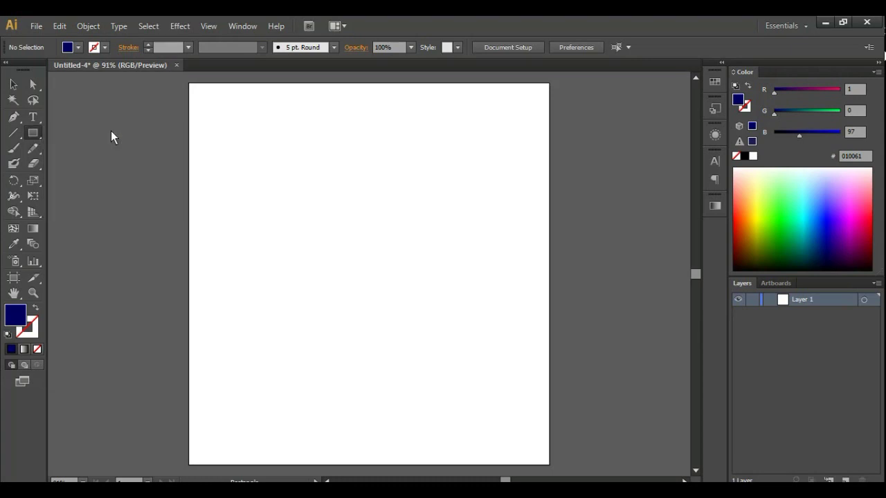
click(317, 143)
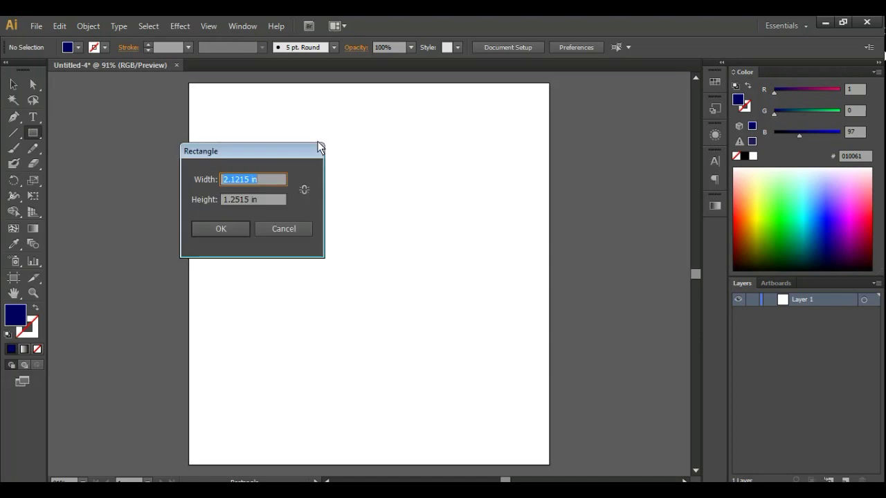
click(266, 182)
drag(267, 182, 192, 181)
key(BackSpace)
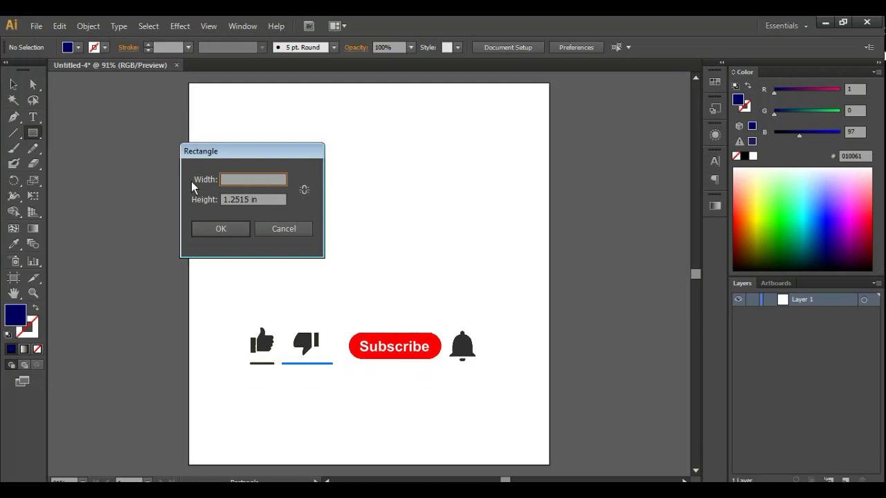
text(4.)
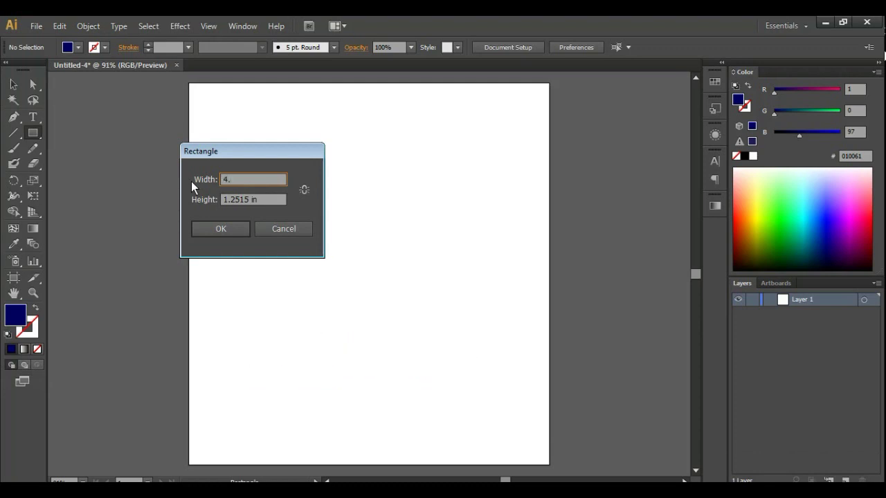
text(5)
key(Tab)
text(11)
text(9)
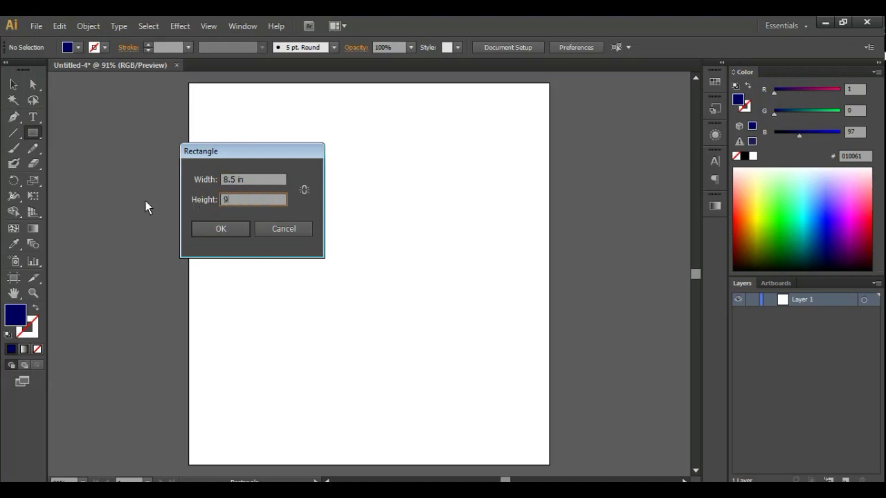
click(220, 226)
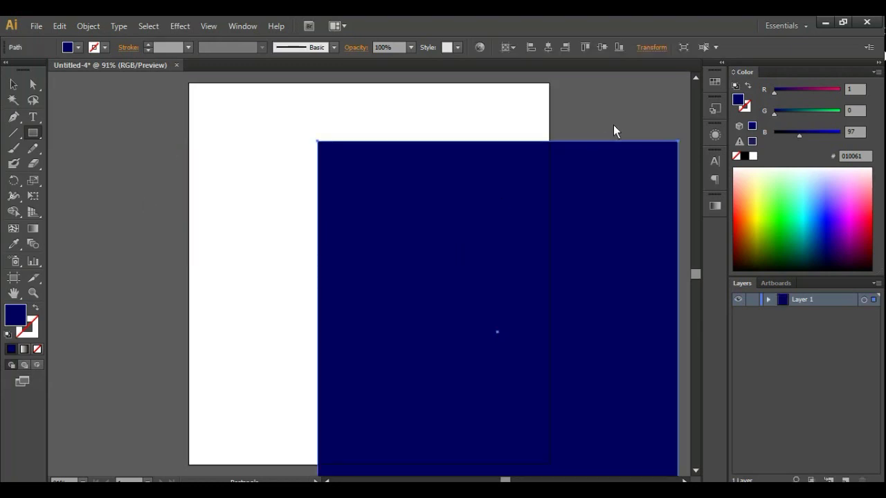
- Centre the navy rectangle horizontally and vertically on the artboard
click(549, 48)
click(600, 49)
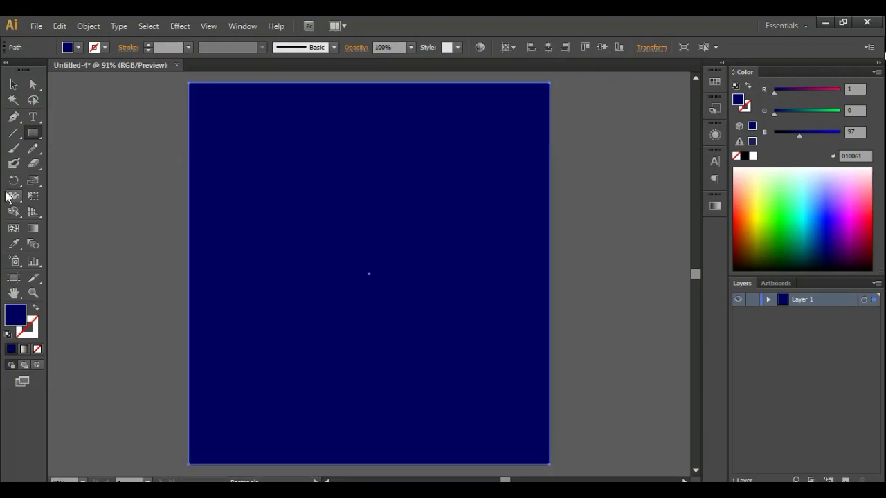
click(14, 85)
click(92, 124)
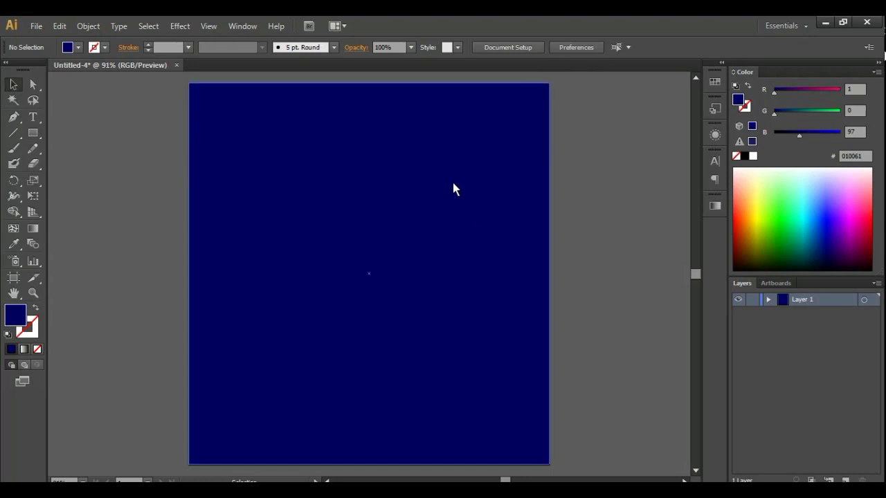
- Change the rectangle's fill to dark grey #303030 in the Color Picker
click(461, 263)
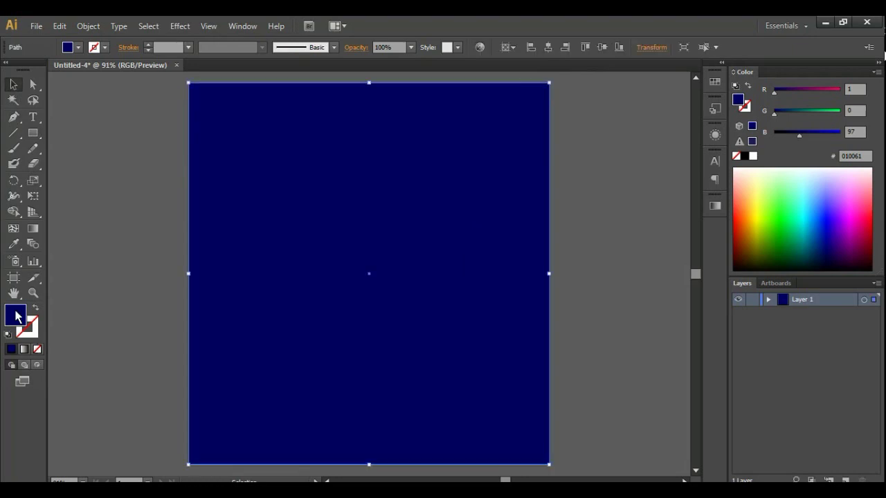
double_click(15, 316)
drag(571, 265, 569, 248)
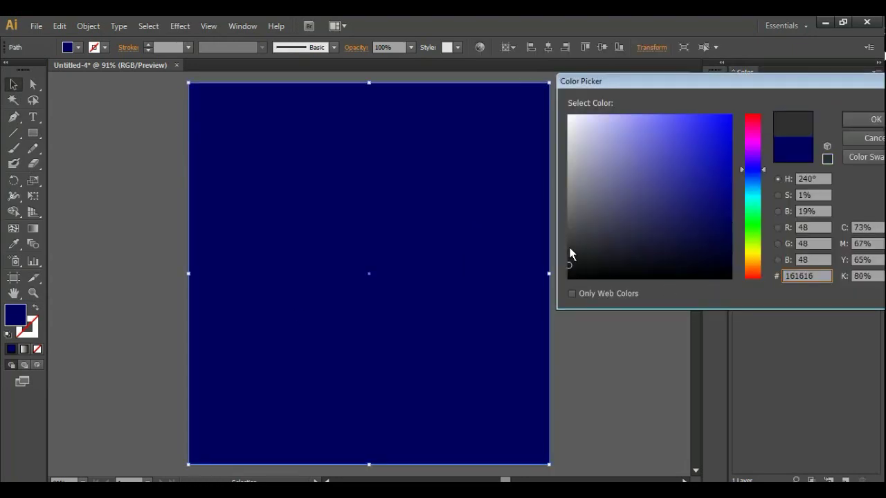
click(871, 121)
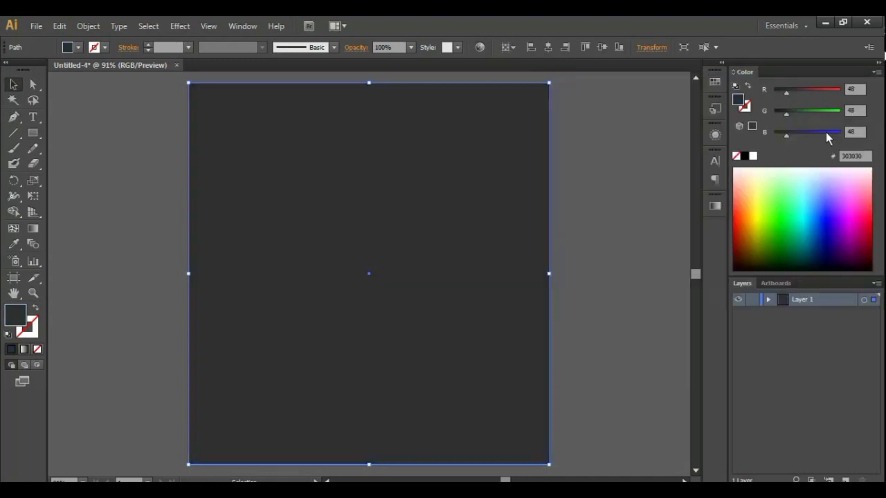
click(616, 160)
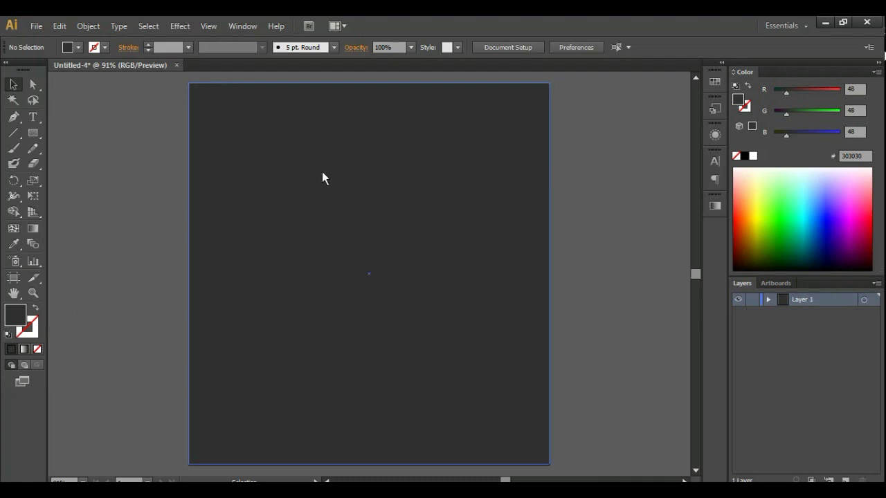
- Draw a 2.6 × 4.8 in rectangle and fill it cream #fffaef
click(35, 135)
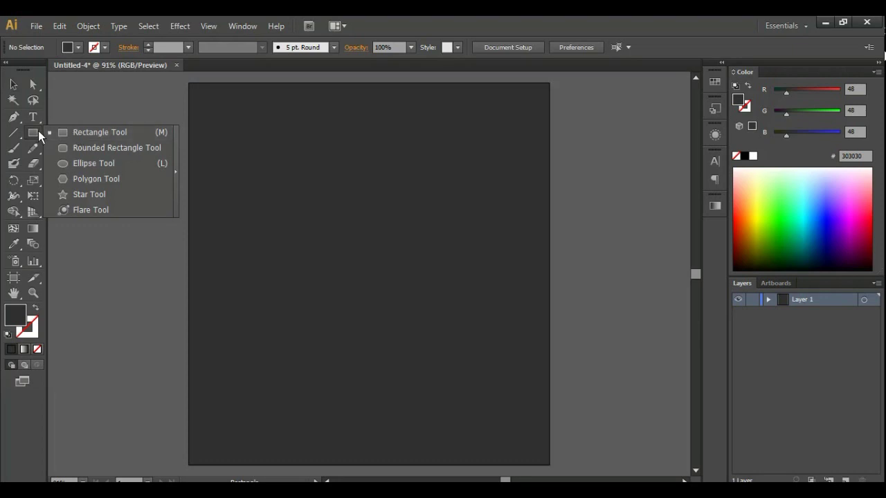
click(73, 132)
click(370, 187)
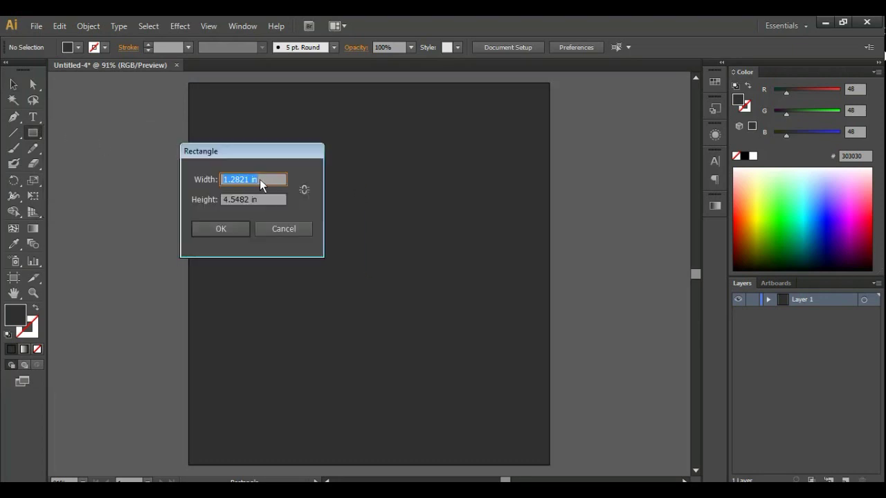
key(BackSpace)
key(Tab)
key(BackSpace)
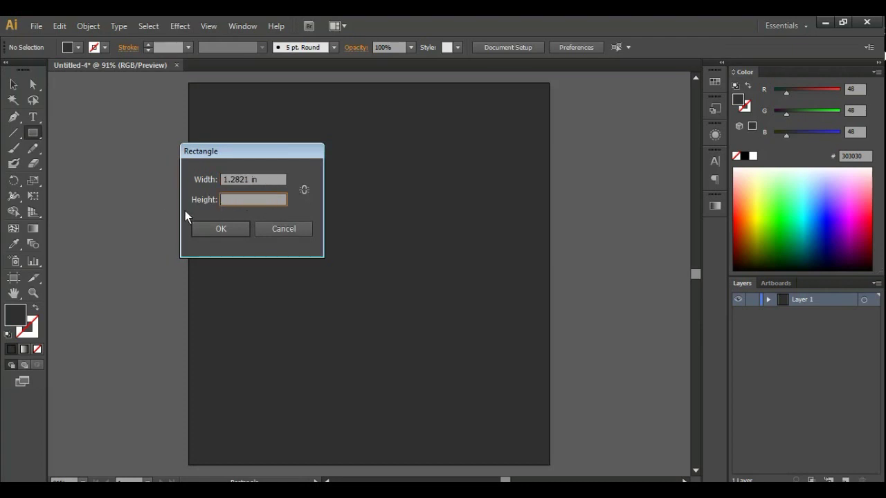
text(4)
text(.8)
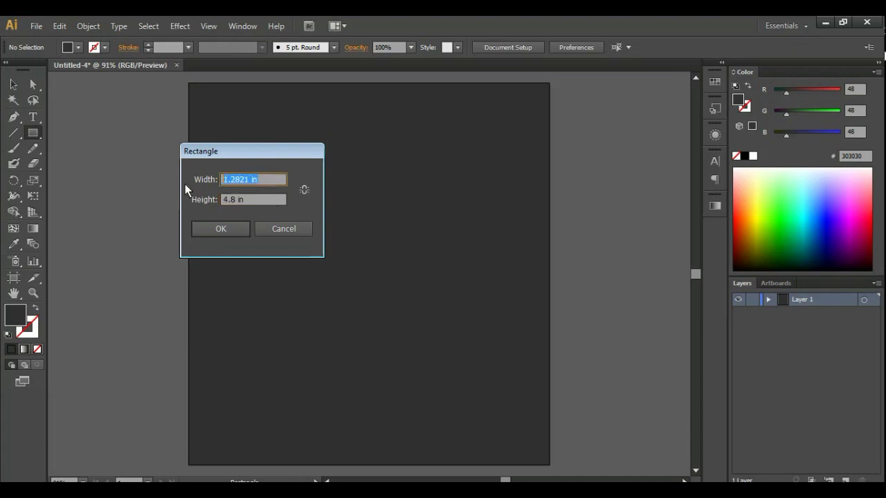
key(BackSpace)
text(2.)
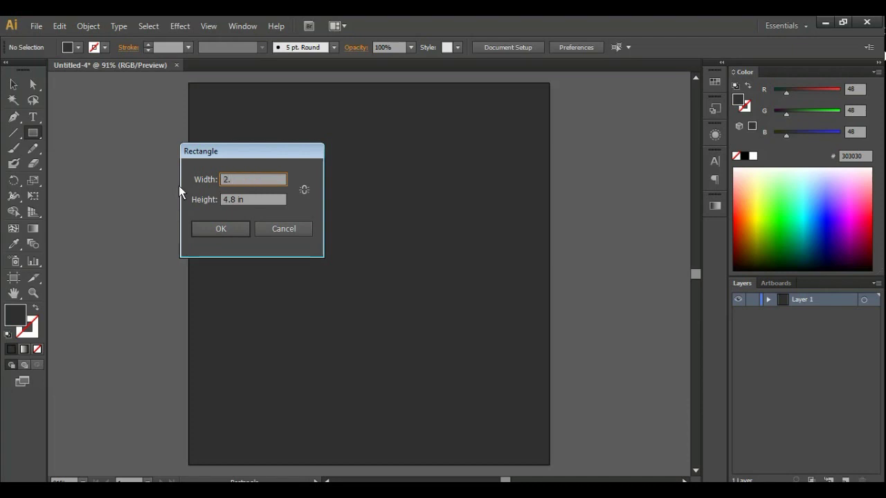
text(6)
click(226, 230)
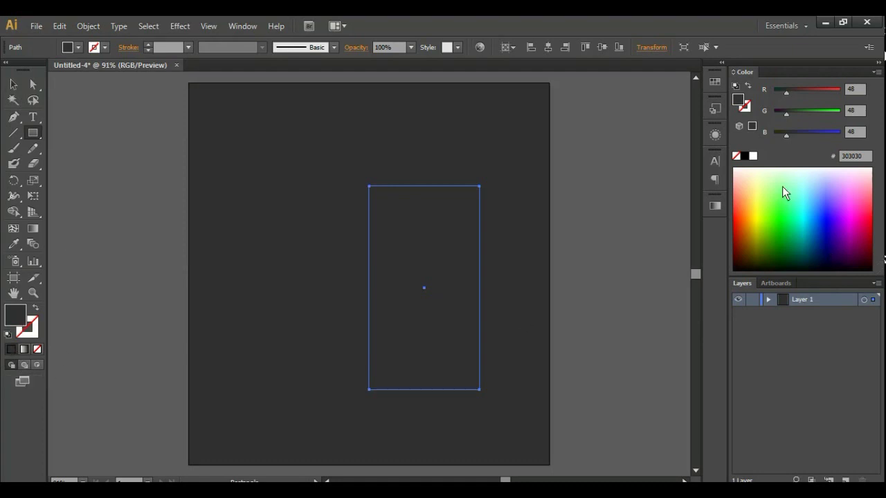
click(748, 170)
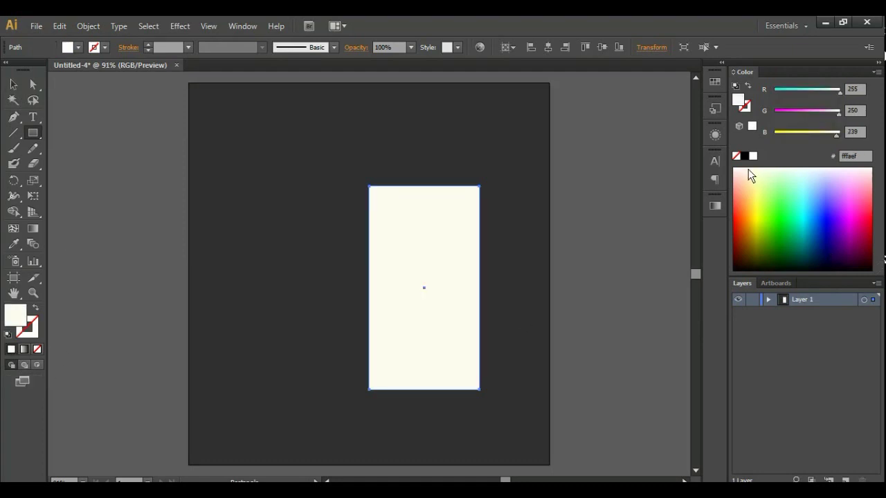
- Centre the cream panel horizontally and vertically on the artboard
click(13, 84)
drag(434, 269, 360, 226)
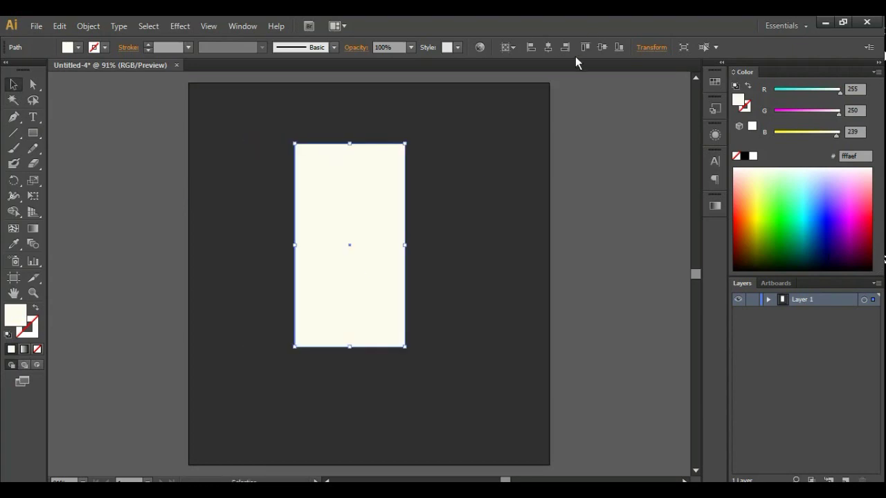
click(554, 47)
click(602, 47)
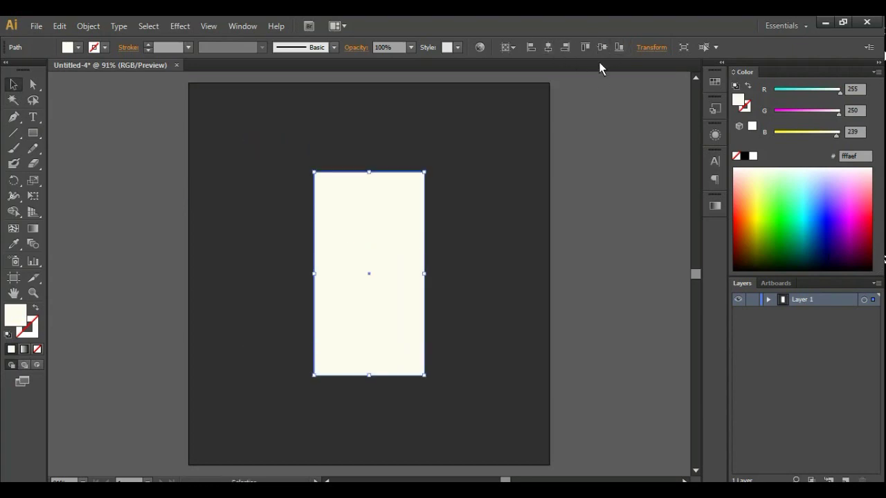
click(592, 212)
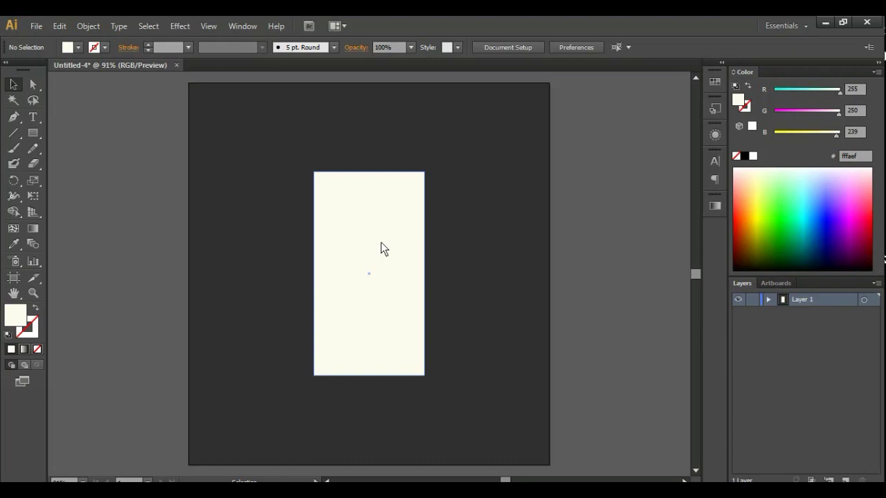
- Duplicate the panel, narrow the copy to 1.1 in, and snap it to the left edge
drag(380, 241, 267, 243)
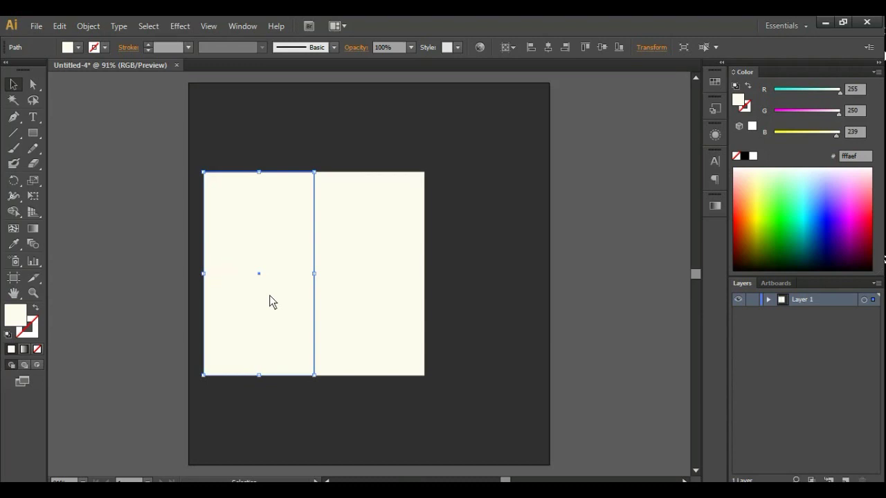
click(654, 47)
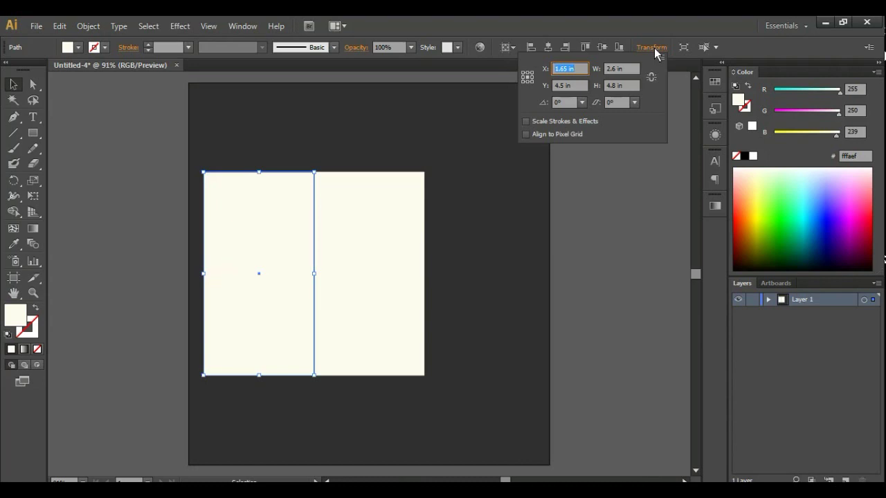
mouse_move(618, 78)
double_click(615, 70)
key(BackSpace)
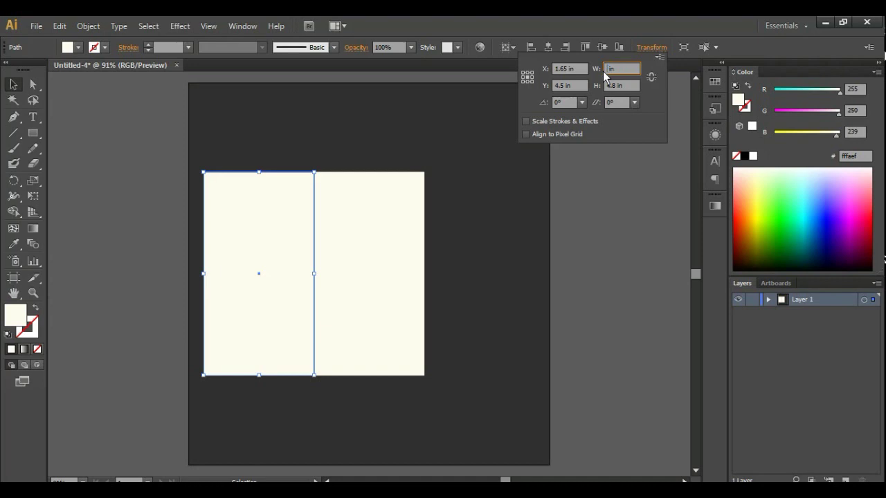
text(1.1)
key(Return)
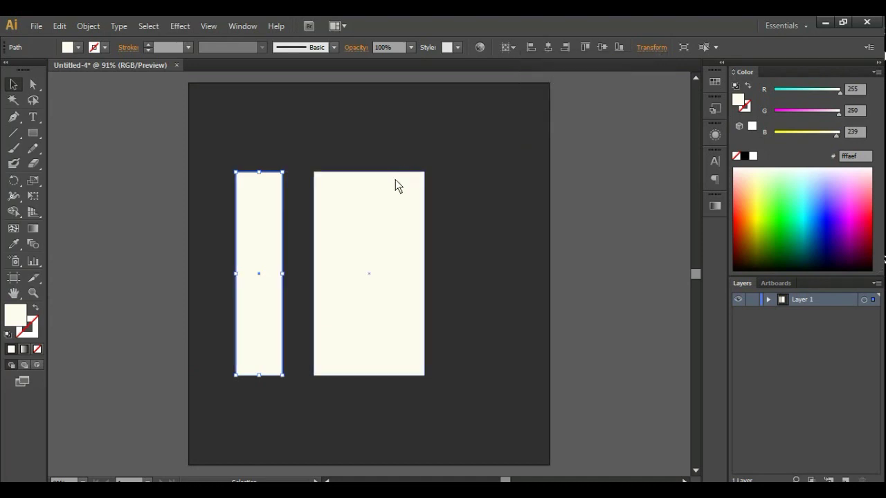
drag(268, 237, 299, 239)
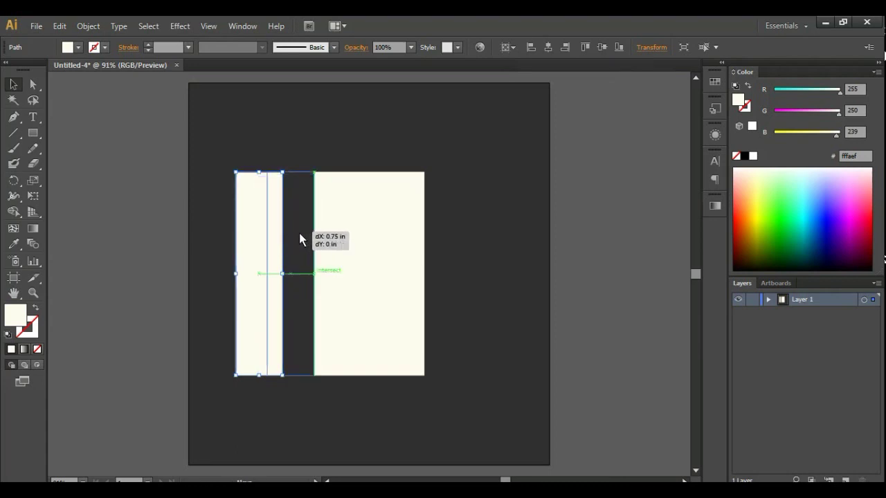
drag(299, 235, 300, 233)
click(483, 230)
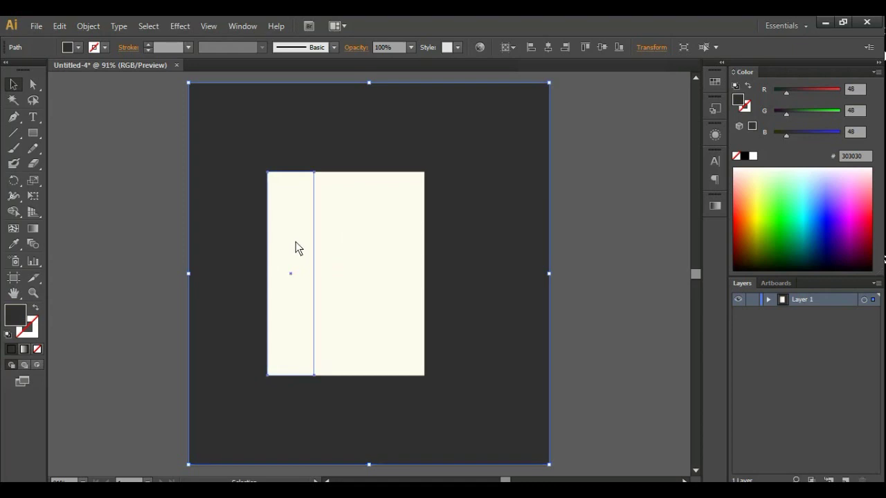
- Copy the 1.1 in strip against the panel's right edge
drag(293, 242, 447, 243)
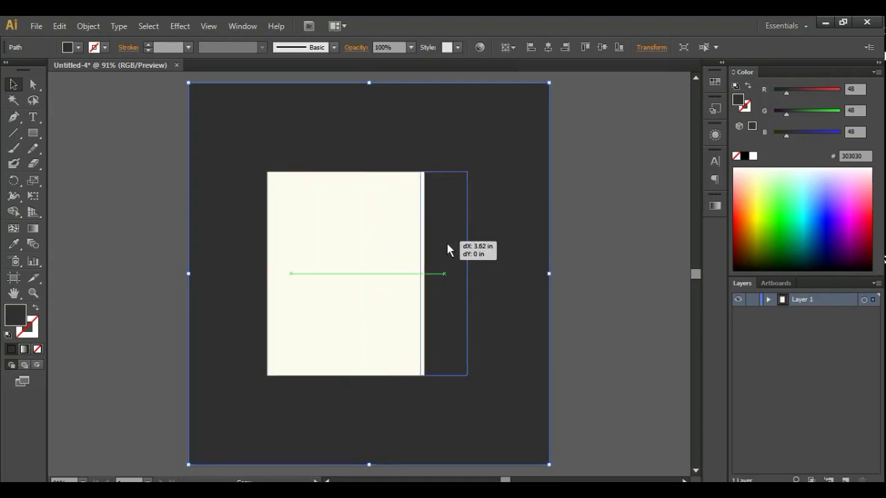
drag(447, 244, 451, 243)
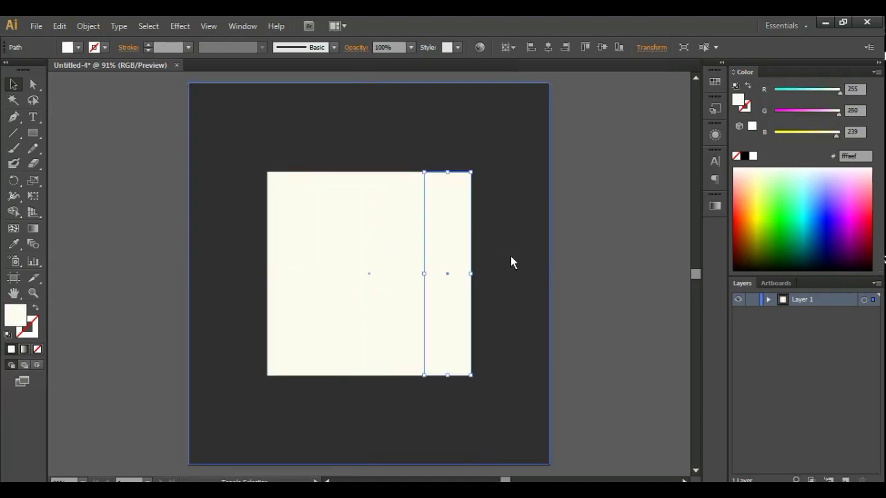
click(512, 243)
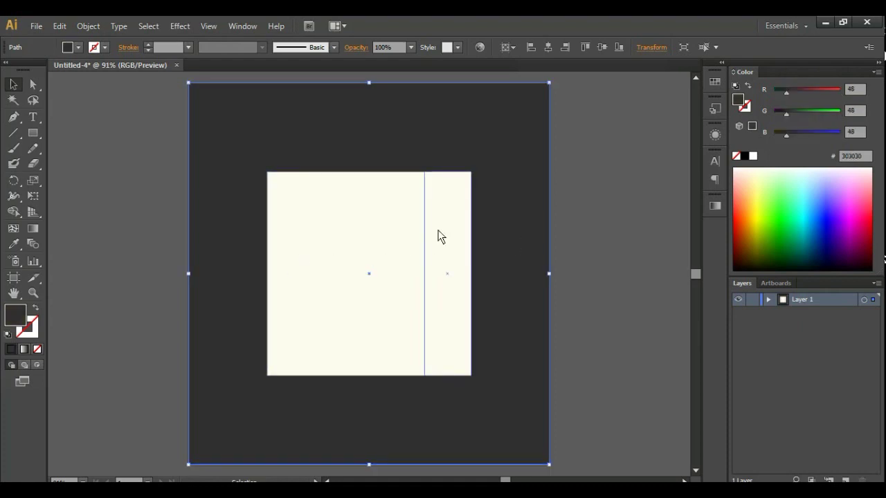
mouse_move(256, 150)
mouse_down()
mouse_move(394, 223)
mouse_move(388, 212)
mouse_up()
key(ctrl+z)
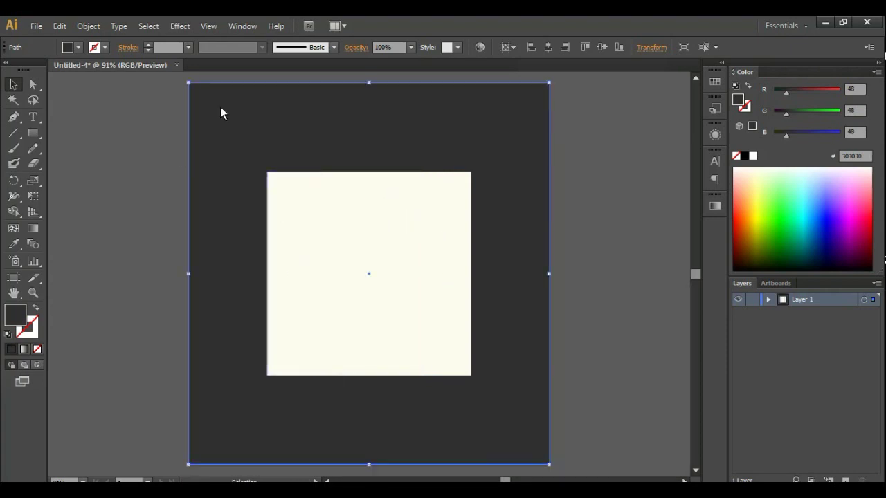
- Lock the dark grey background rectangle with Object > Lock > Selection
click(618, 127)
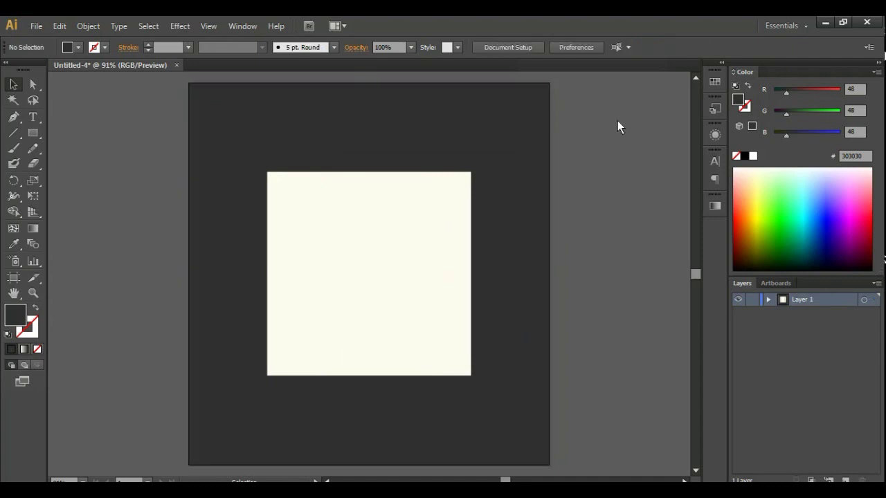
click(550, 100)
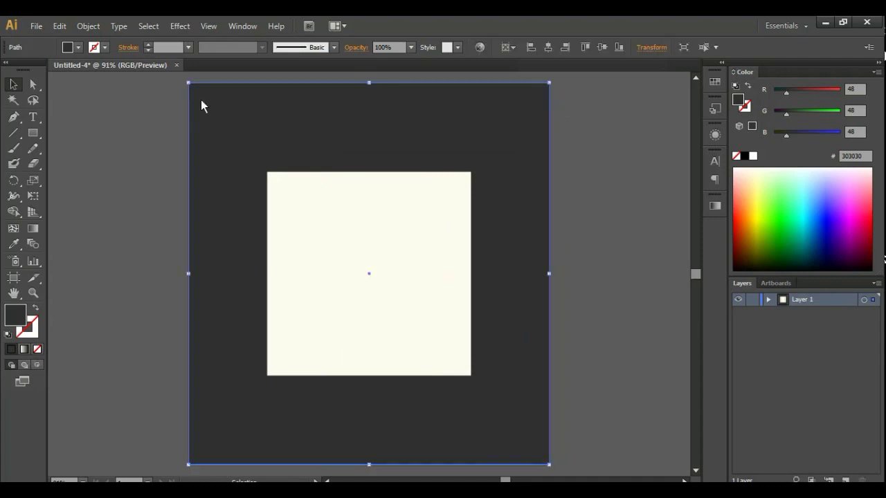
click(90, 30)
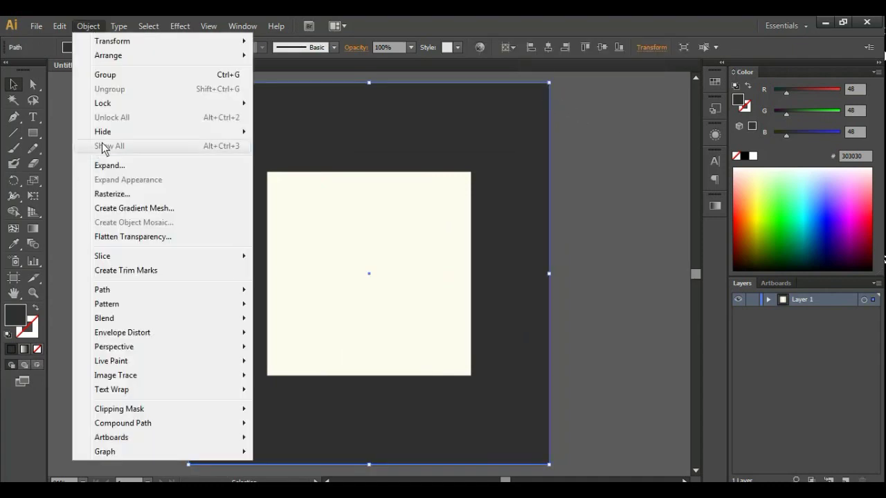
mouse_move(111, 103)
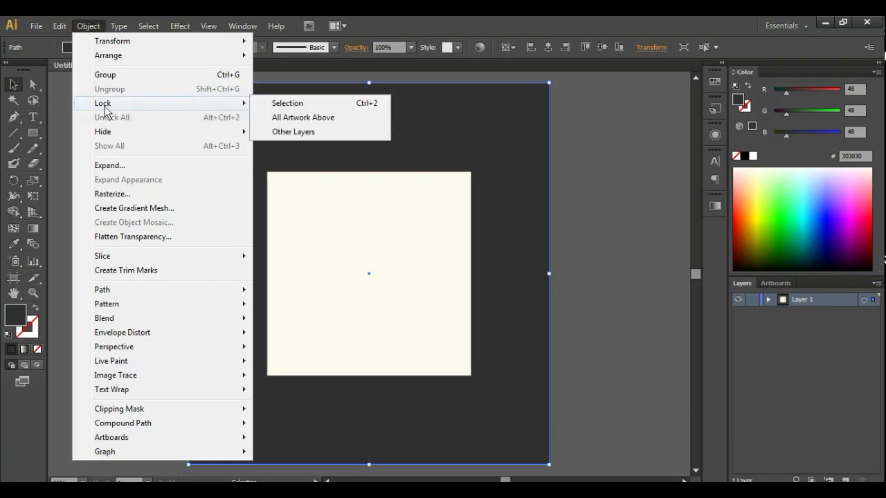
click(302, 104)
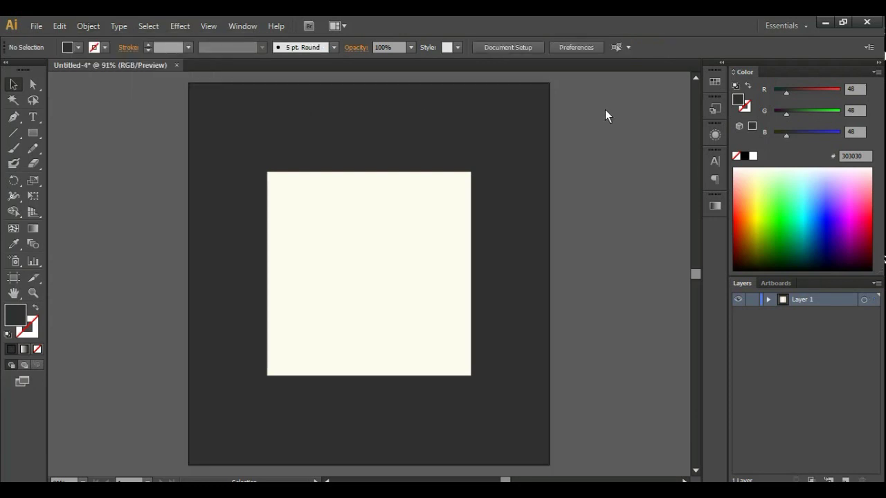
- Select the whole cream panel block and nudge it left
drag(244, 149, 482, 382)
mouse_move(431, 330)
mouse_down()
mouse_move(426, 289)
mouse_move(367, 287)
mouse_up()
click(491, 307)
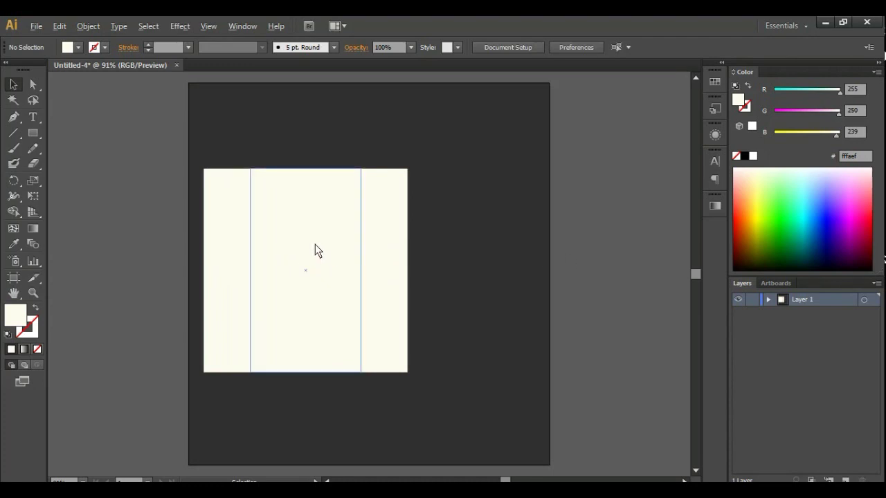
- Alt-drag panel copies to the right so the row extends past the artboard
drag(315, 244, 472, 256)
click(474, 132)
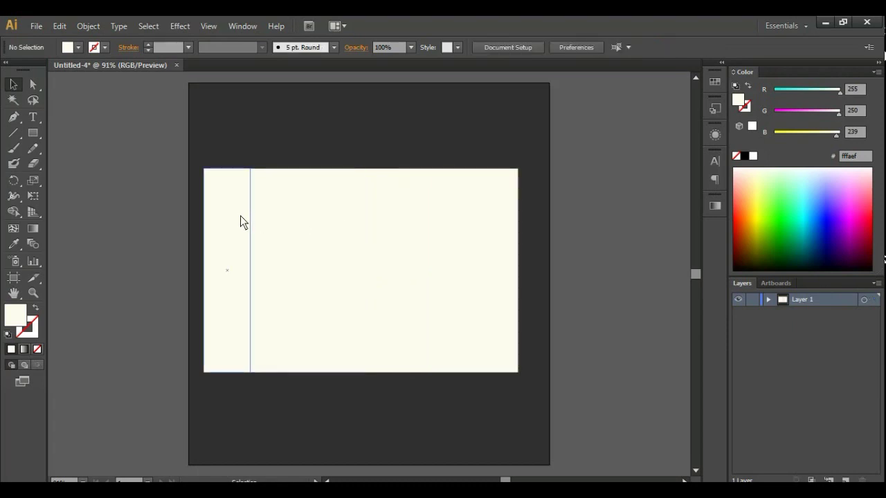
drag(240, 217, 387, 222)
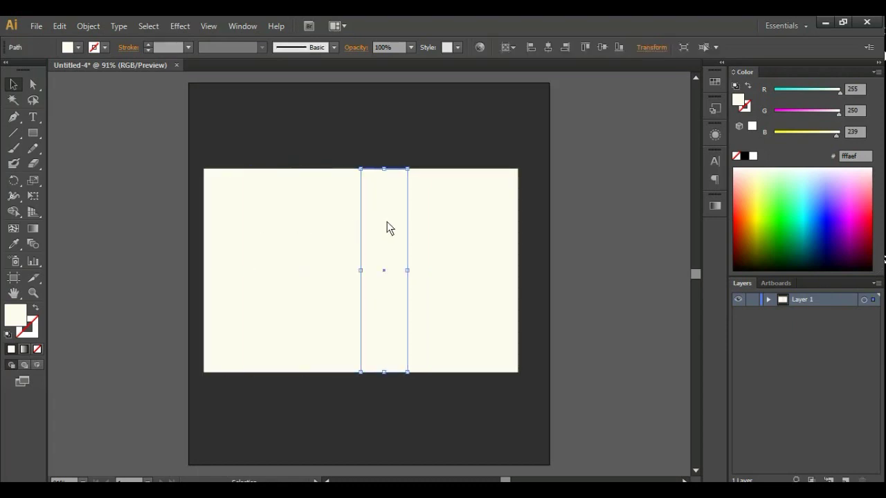
click(468, 228)
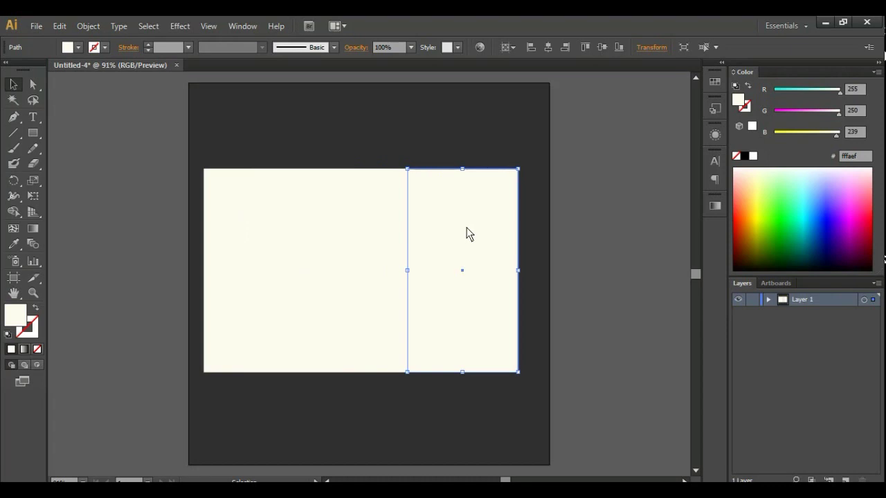
click(546, 230)
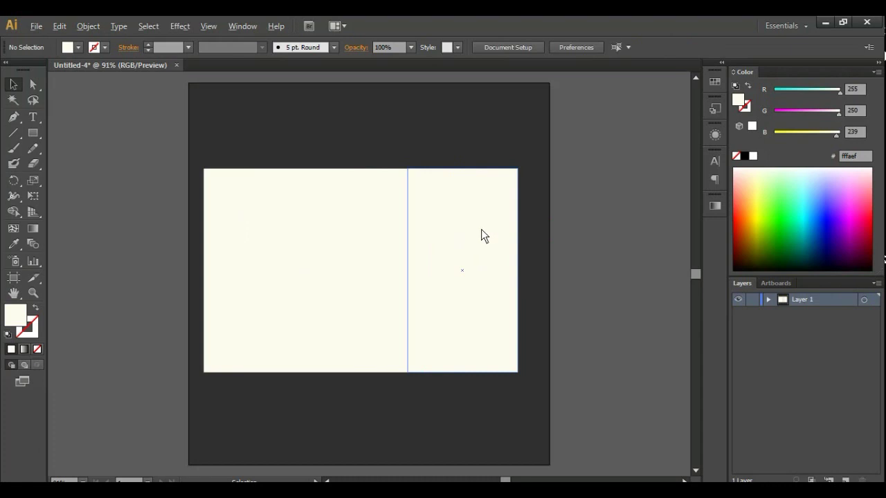
drag(481, 229, 593, 237)
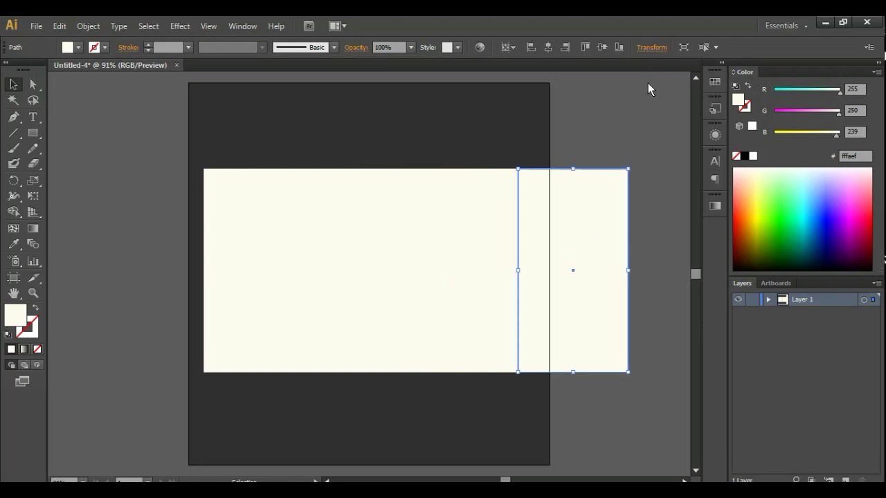
- Set the copied panel's width to 0.5 in in the Transform panel
click(652, 48)
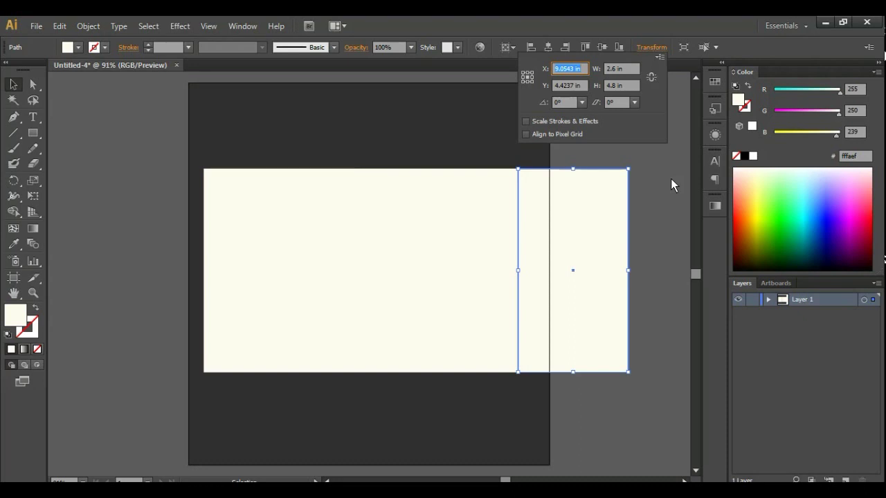
double_click(607, 71)
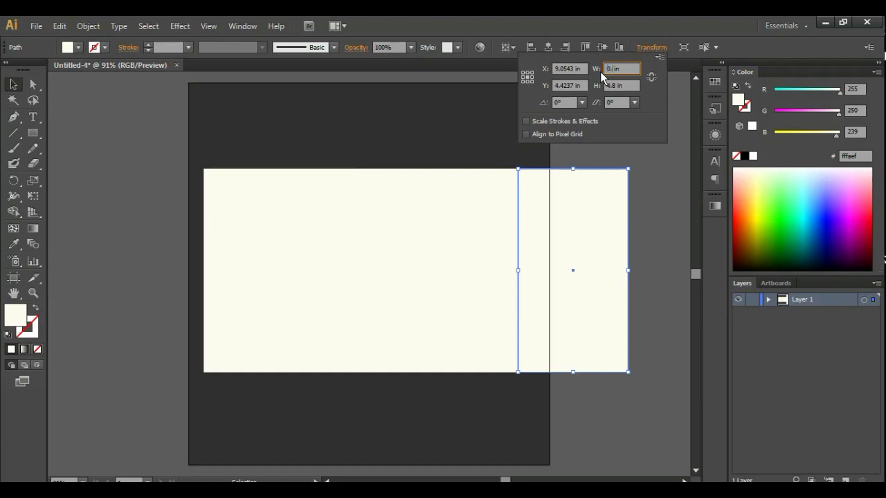
key(Return)
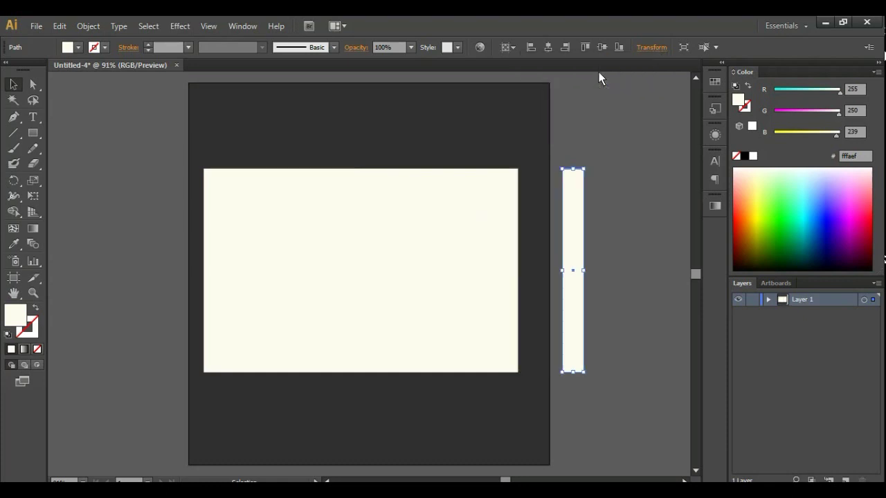
click(616, 259)
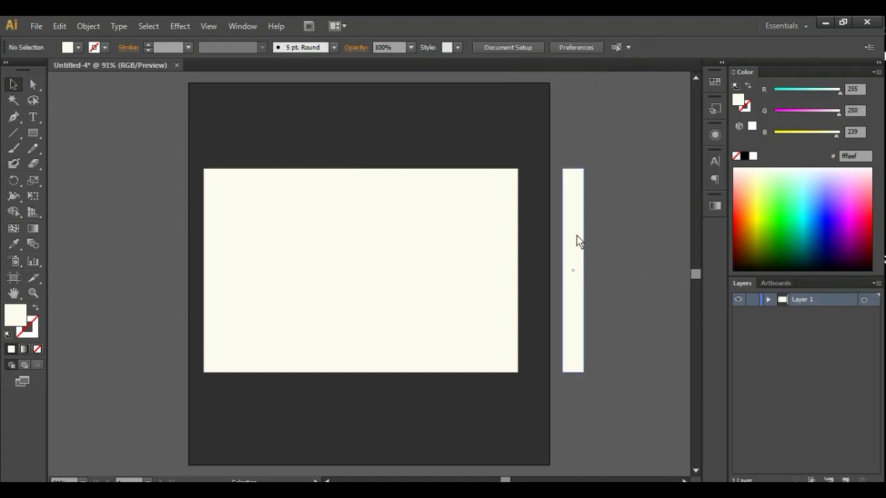
- Snap the 0.5 in glue flap flush against the panel row's right edge
drag(571, 236, 529, 238)
click(634, 225)
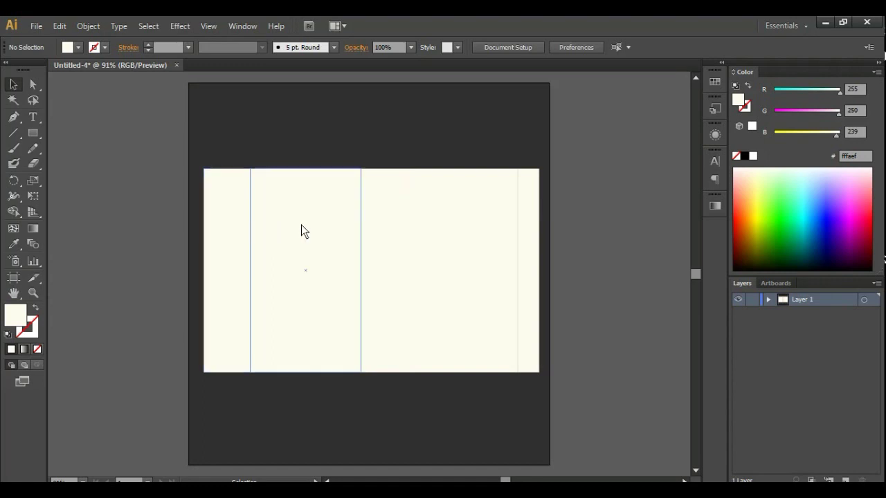
click(225, 220)
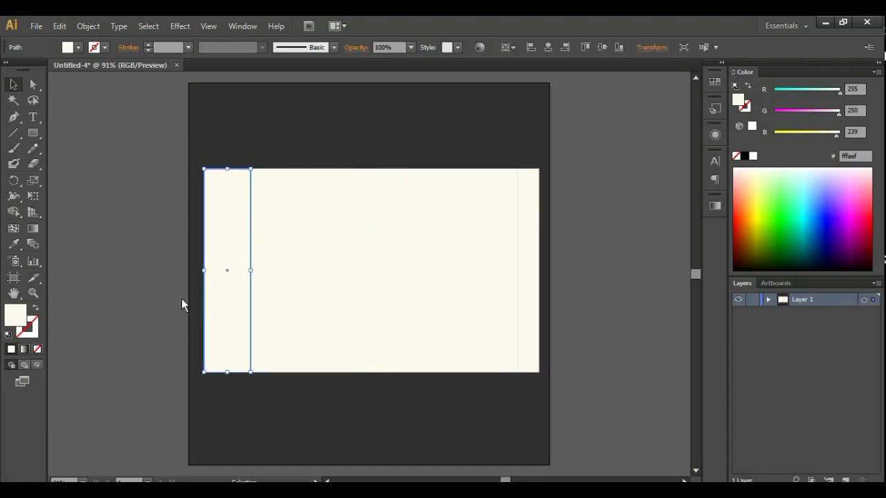
- Give the leftmost narrow panel a 1 pt black outline
click(388, 118)
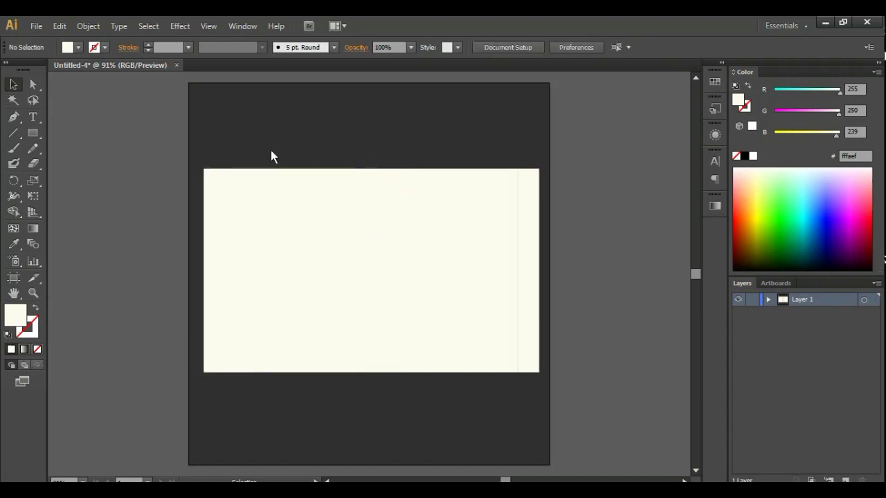
click(218, 207)
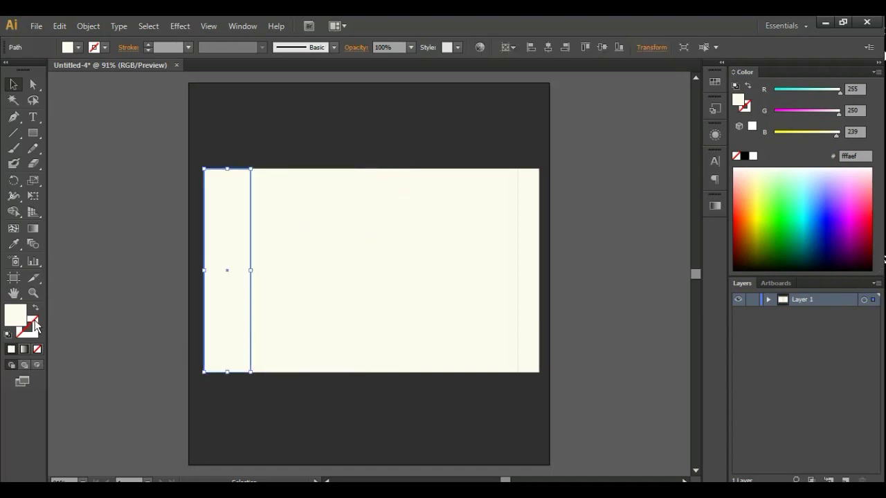
click(33, 325)
click(11, 349)
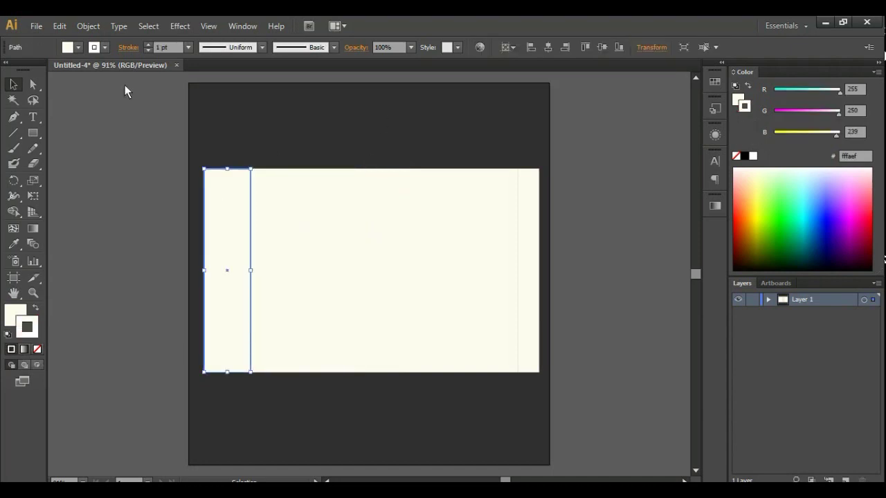
click(104, 47)
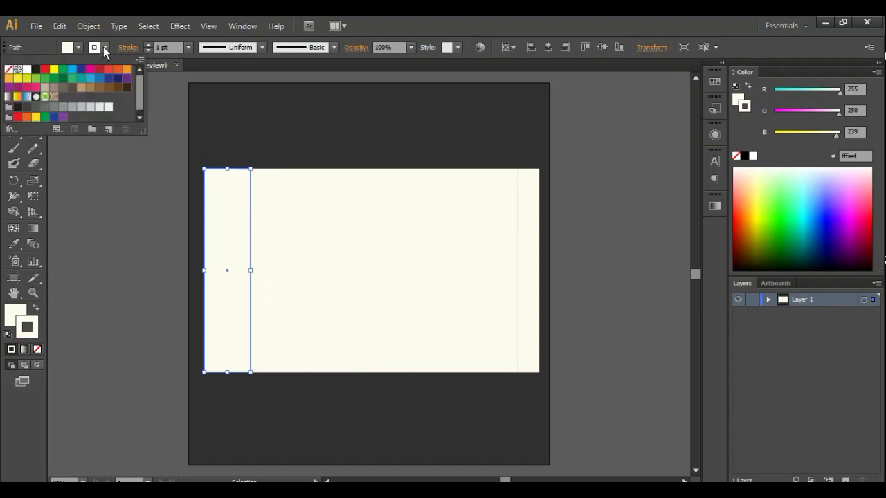
click(36, 70)
key(Escape)
- Outline the middle, narrow and wide right panels the same way, then deselect
click(361, 123)
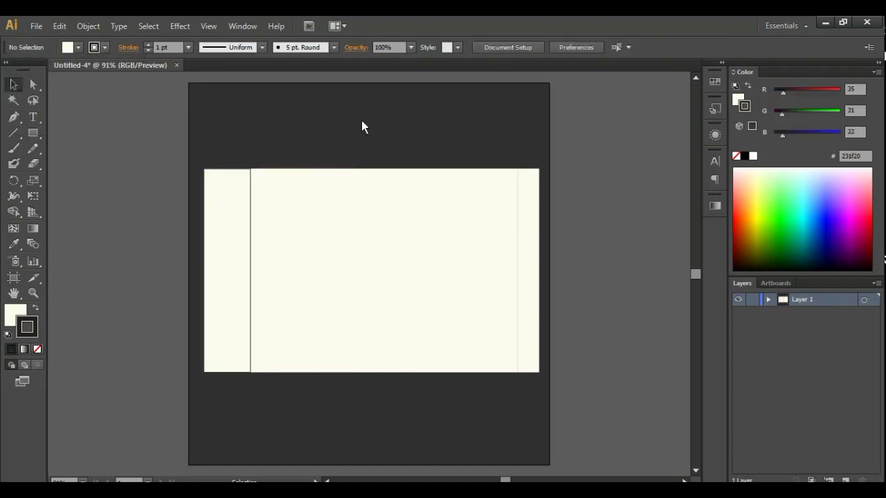
click(296, 253)
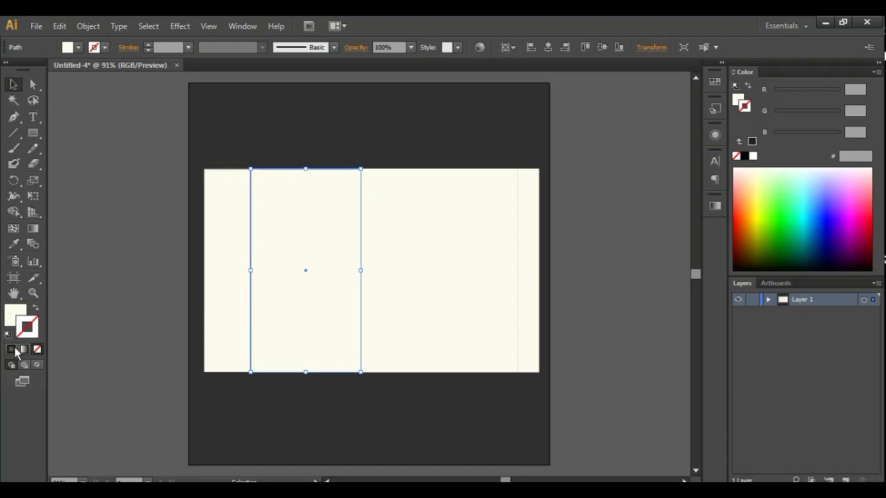
click(381, 267)
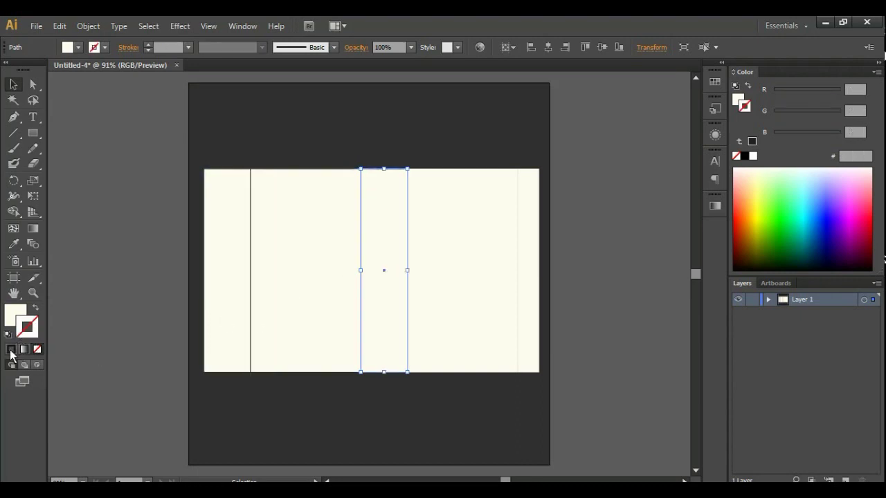
click(459, 270)
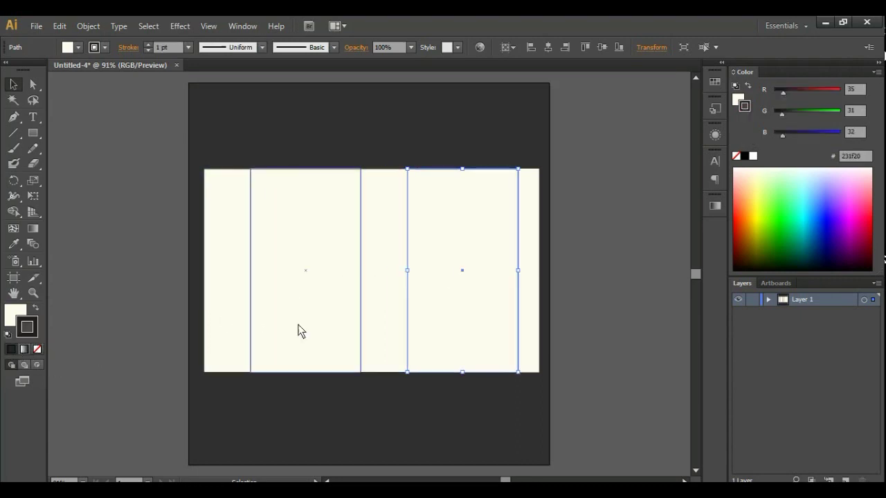
click(640, 211)
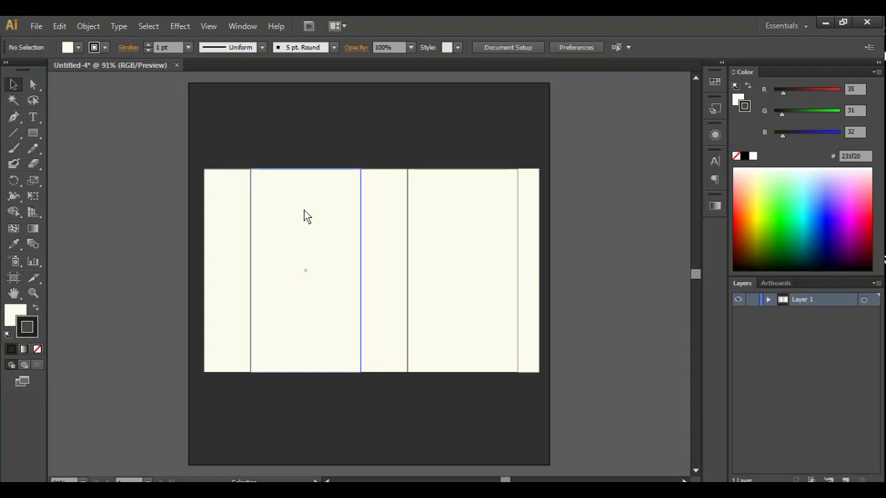
- Duplicate the front panel directly above itself and show its Transform position and size values
scroll(305, 218, up, 2)
scroll(310, 346, up, 1)
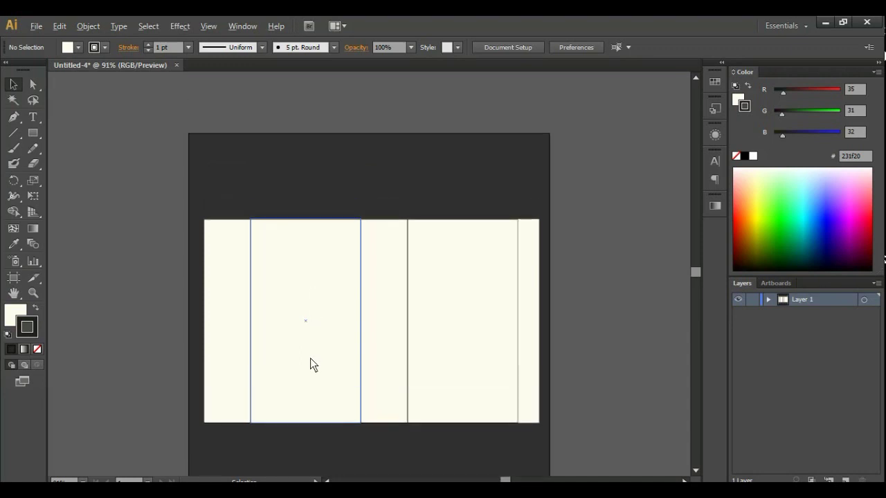
drag(310, 358, 307, 161)
scroll(386, 271, up, 2)
scroll(386, 271, up, 1)
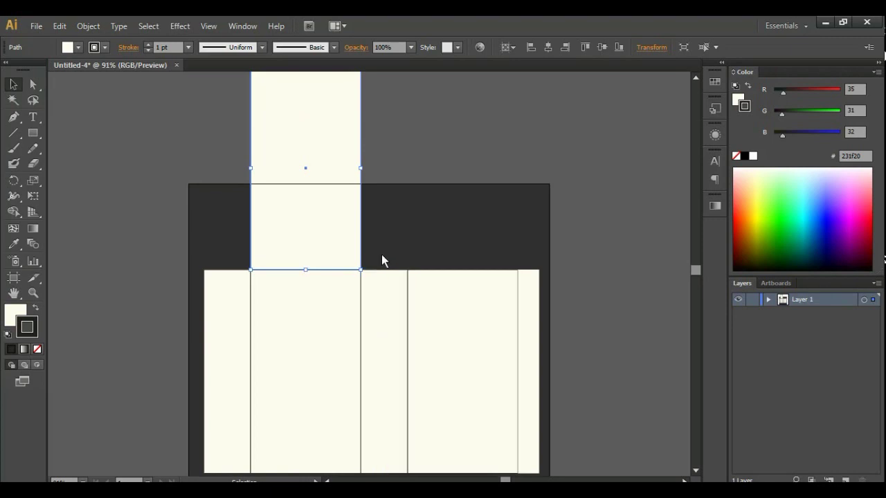
click(653, 49)
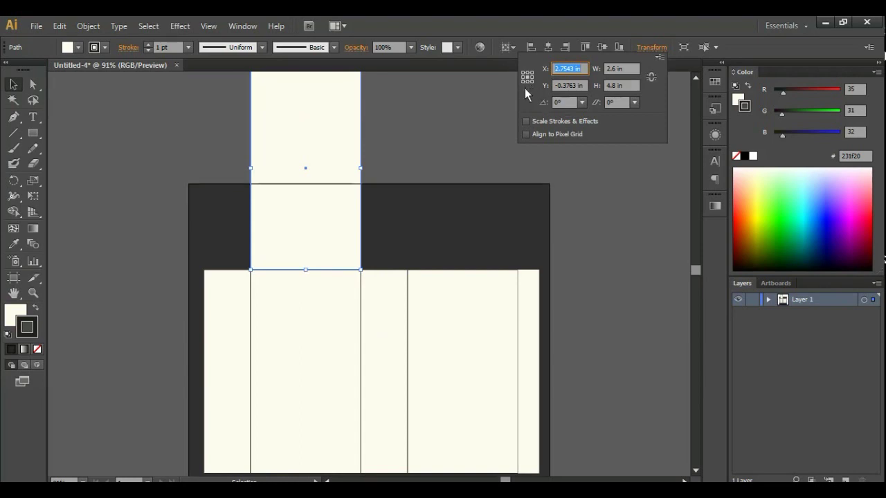
- Shorten the copied panel to about 1 in tall, anchored at its bottom edge
click(527, 81)
click(616, 88)
text(26)
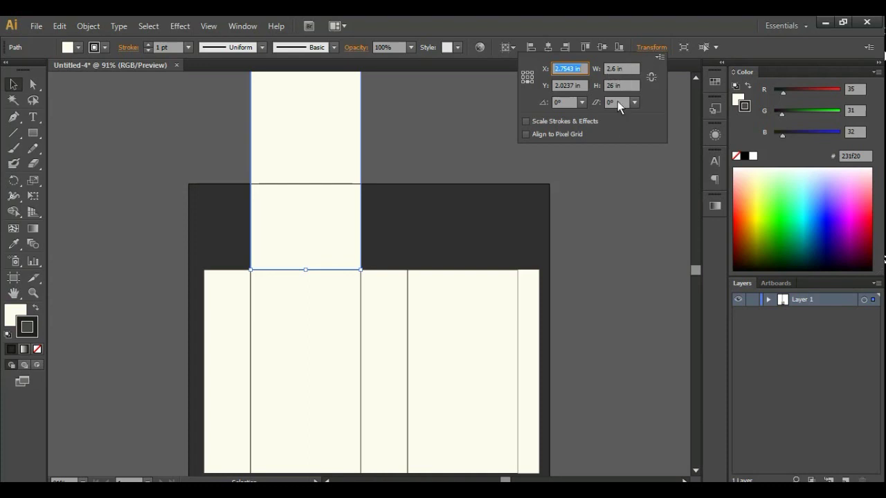
click(614, 86)
key(Return)
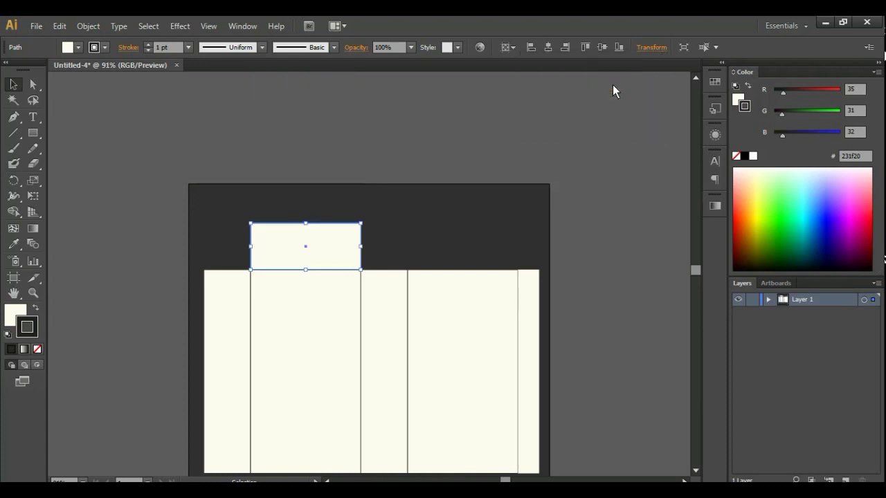
scroll(530, 221, down, 3)
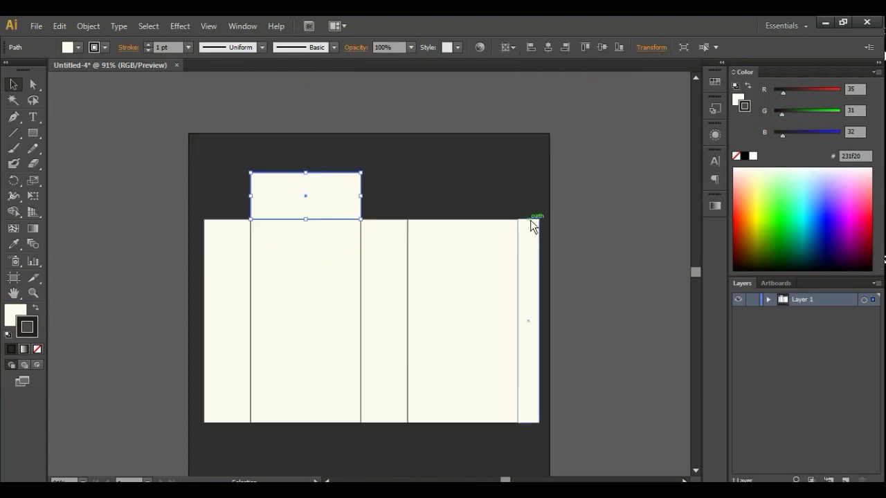
scroll(530, 221, down, 2)
click(443, 141)
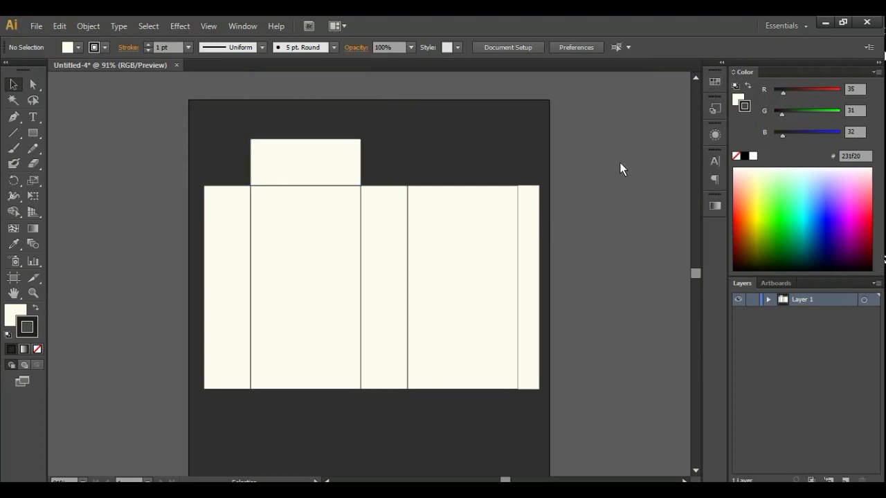
- Duplicate the short flap to below the wide right panel
scroll(623, 163, down, 1)
scroll(624, 164, down, 1)
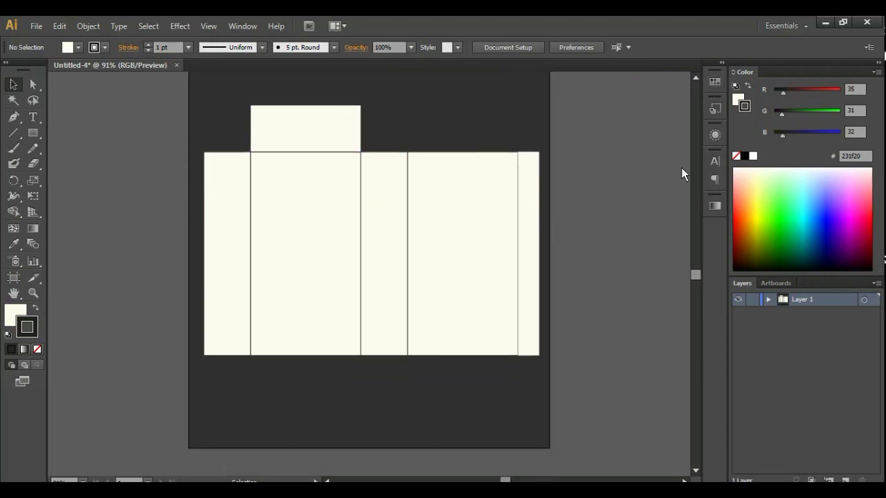
click(338, 123)
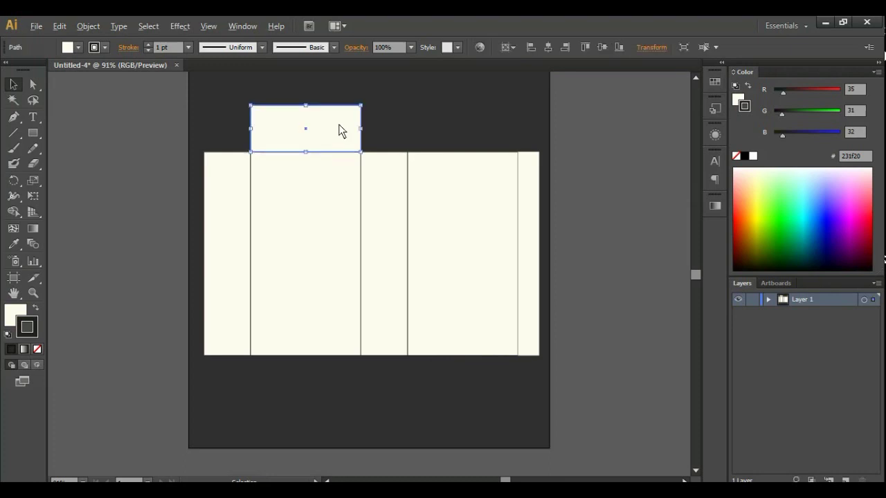
mouse_move(338, 124)
mouse_down()
mouse_move(485, 392)
mouse_move(495, 375)
mouse_up()
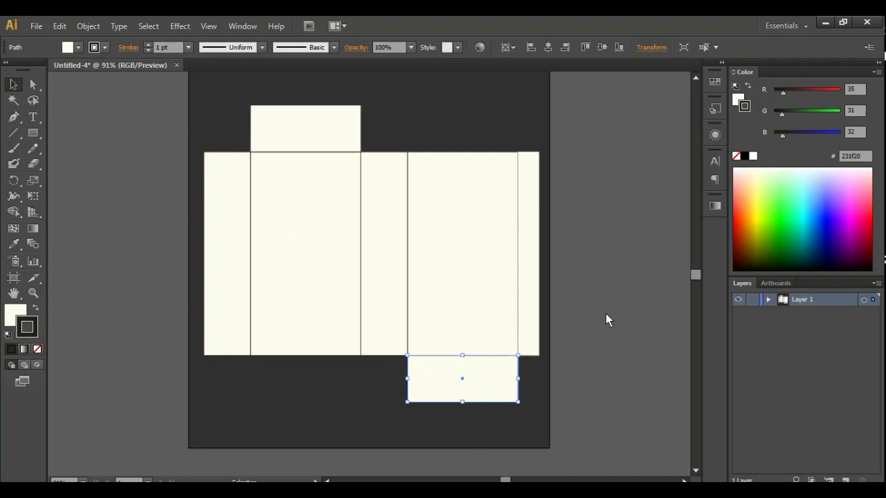
- Fit a cream flap under the wide right panel, matching its width and bottom edge
click(645, 191)
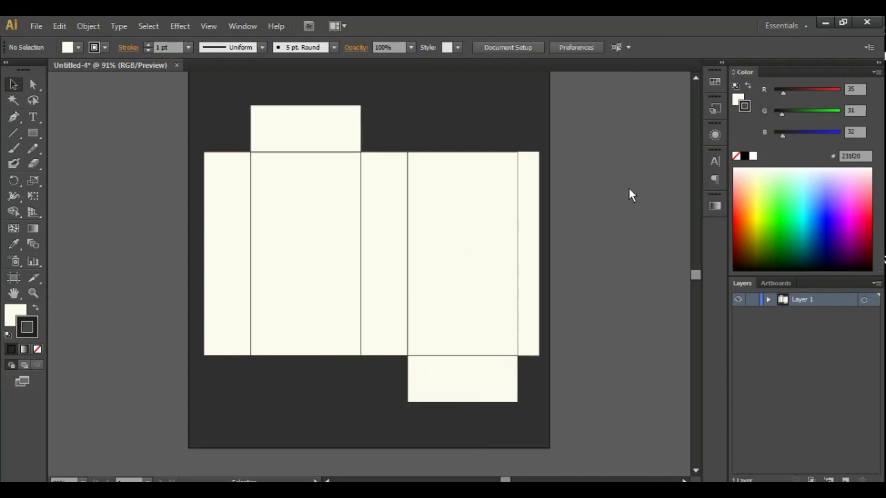
scroll(630, 187, up, 2)
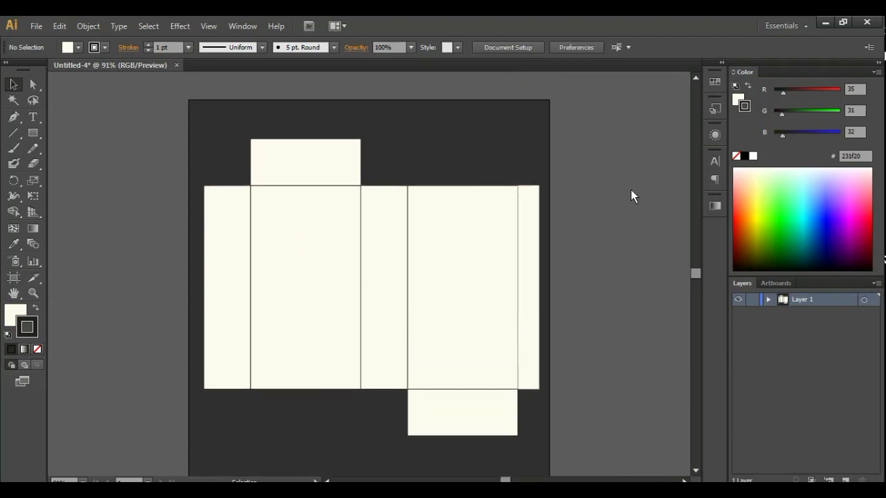
scroll(629, 196, up, 1)
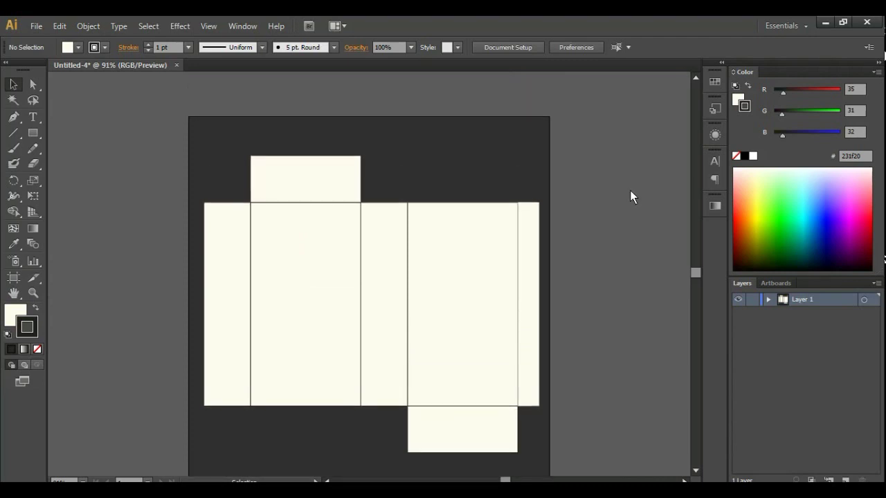
scroll(630, 190, up, 1)
scroll(629, 194, up, 1)
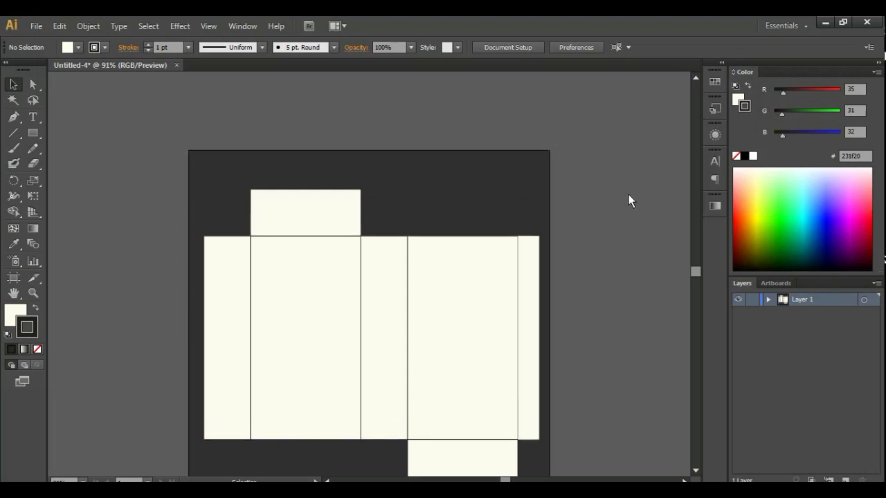
scroll(609, 166, down, 4)
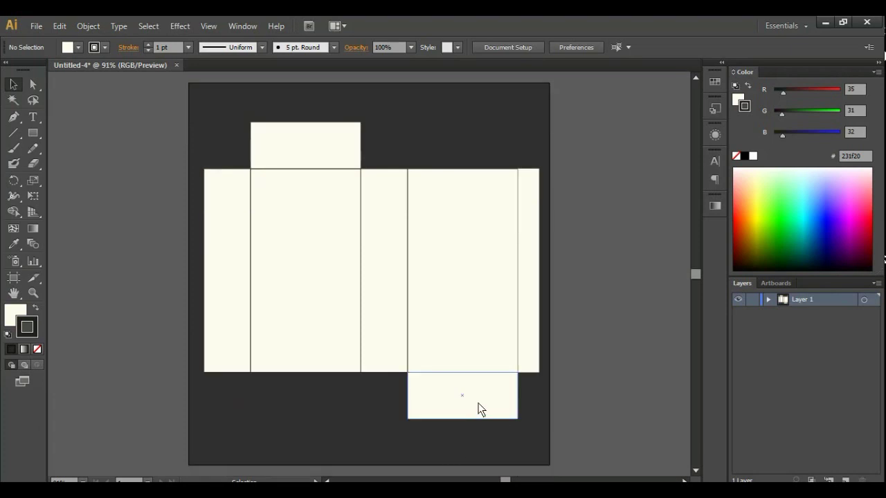
scroll(477, 409, down, 2)
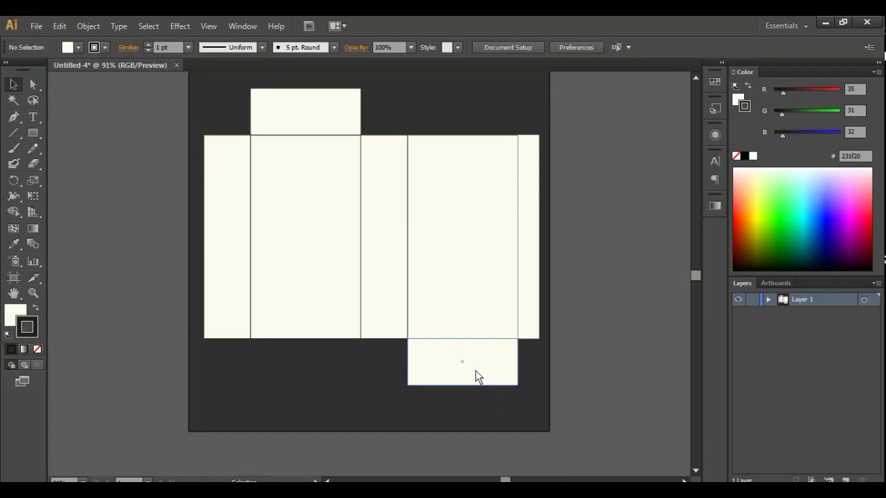
scroll(475, 370, down, 3)
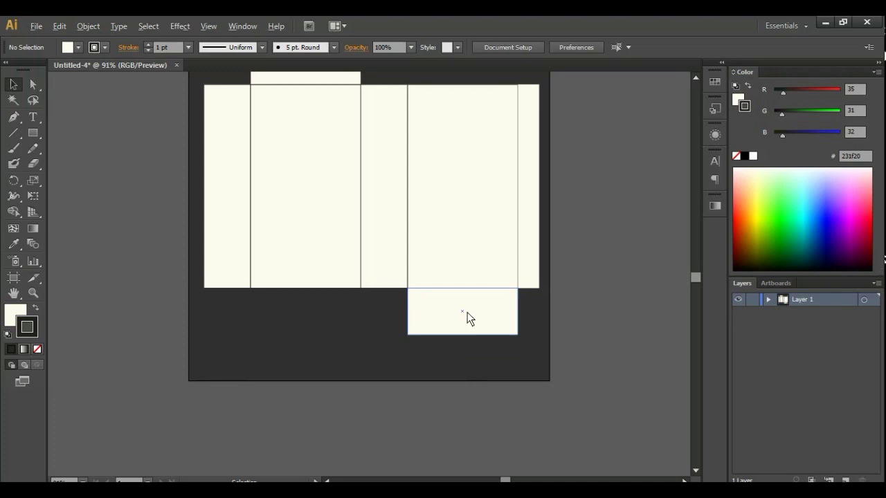
- Duplicate the bottom flap directly beneath itself and set a top reference point
drag(468, 313, 471, 360)
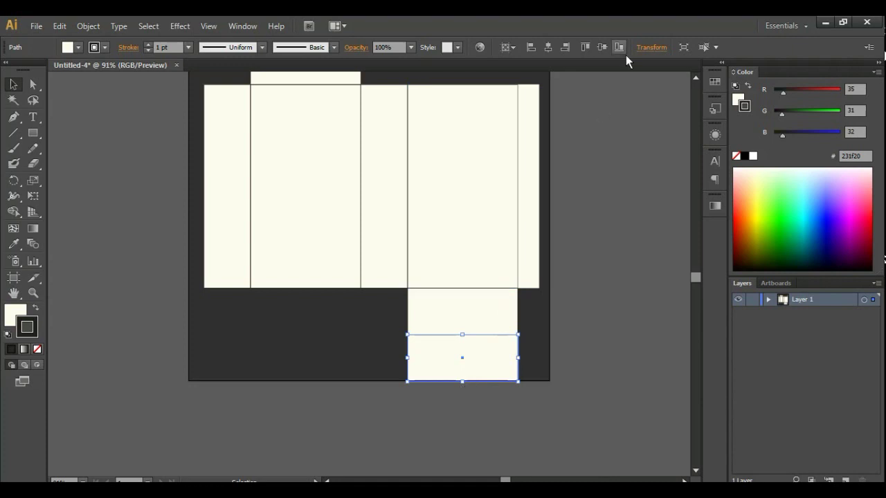
click(652, 48)
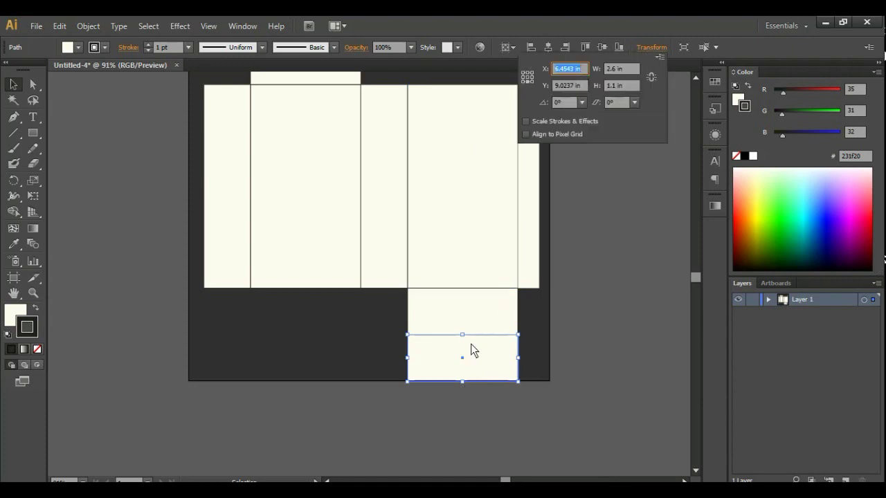
click(527, 73)
click(629, 68)
key(BackSpace)
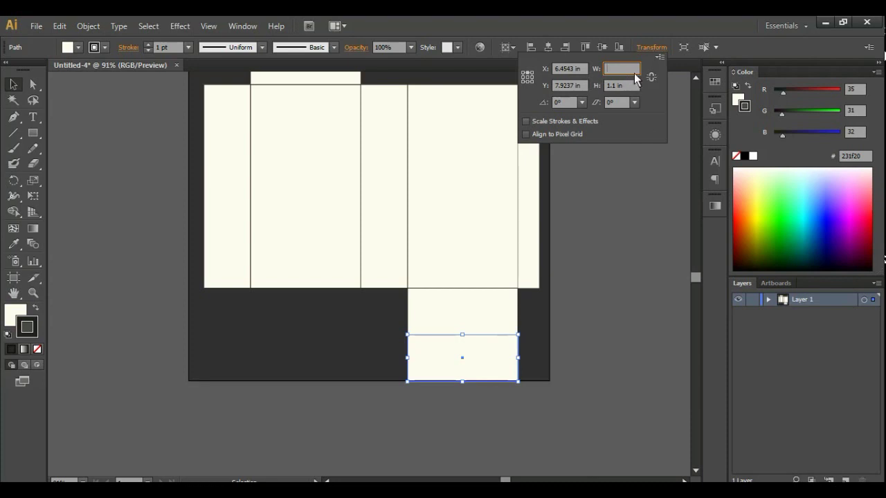
key(Escape)
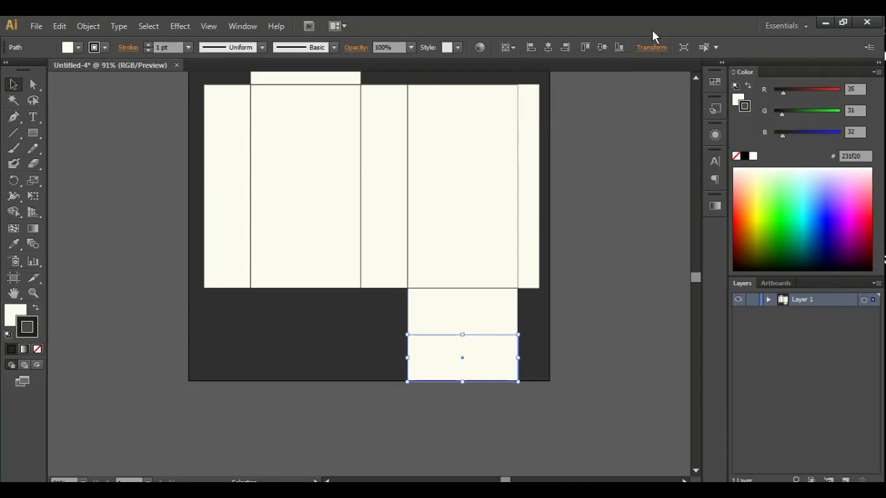
- Shorten the copy to a 0.5 in tall strip
click(653, 47)
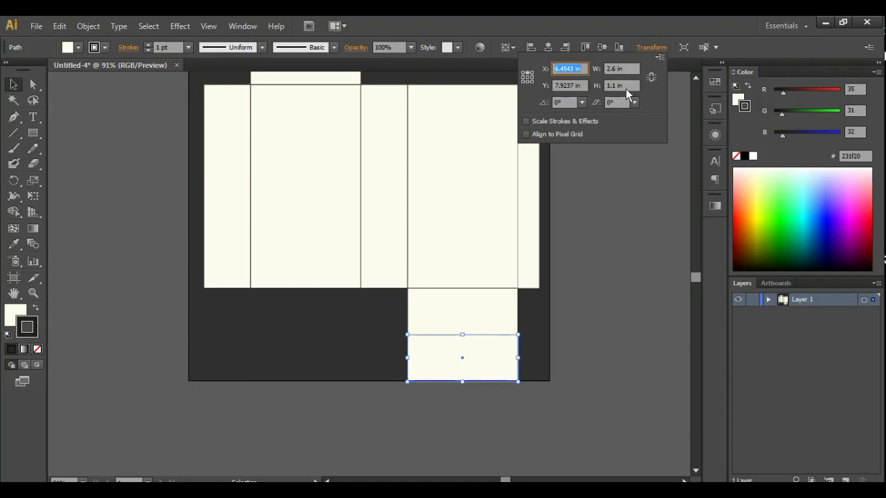
click(622, 87)
key(BackSpace)
key(Return)
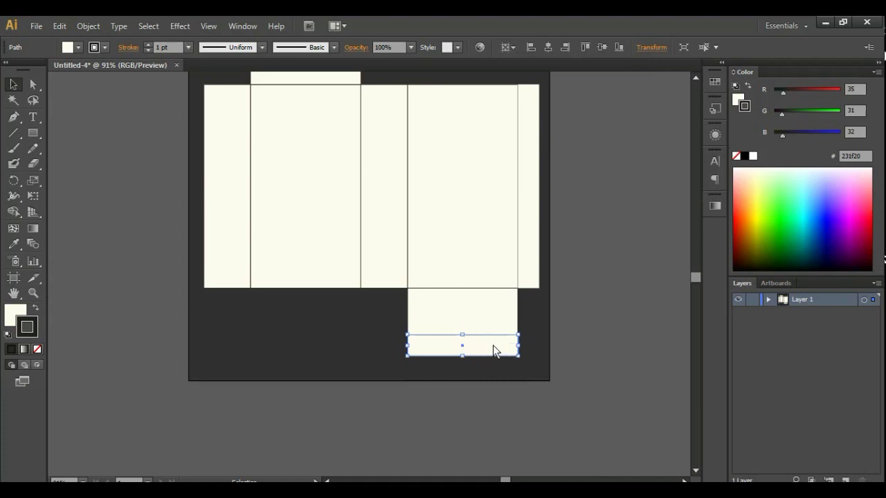
click(540, 339)
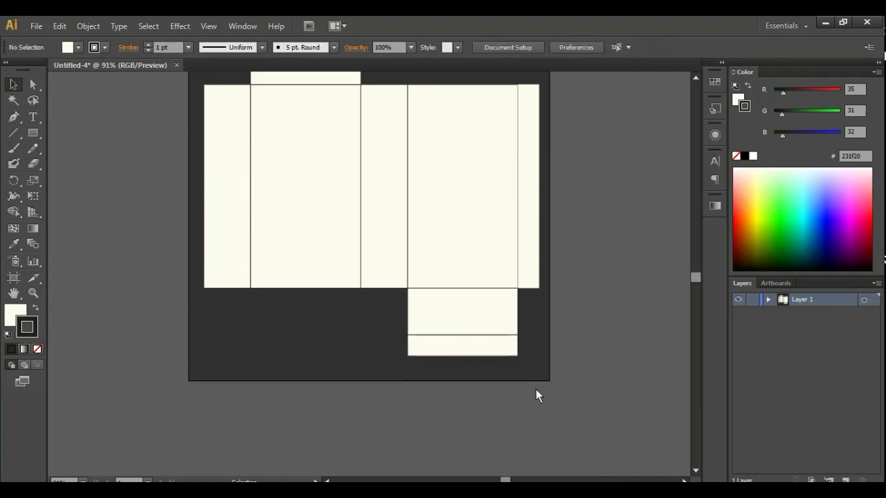
- Lasso-select only the lower-left anchor point of the 0.5 in strip
click(464, 347)
click(639, 331)
click(501, 353)
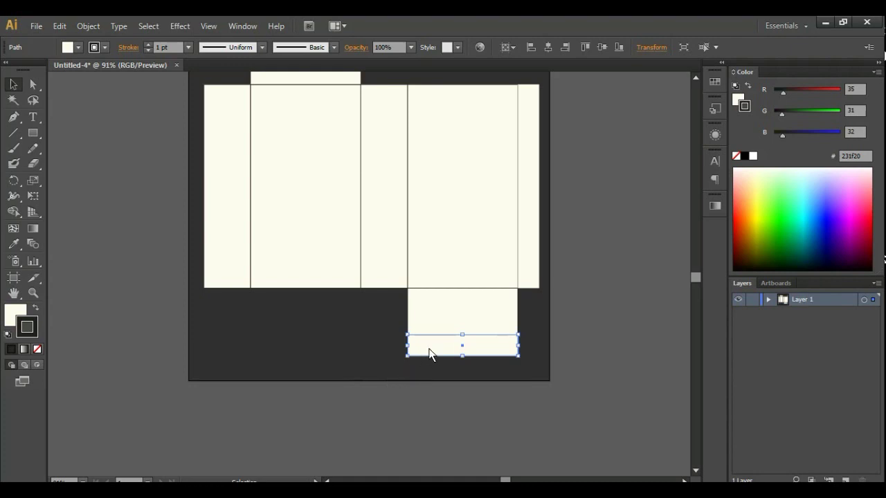
click(440, 390)
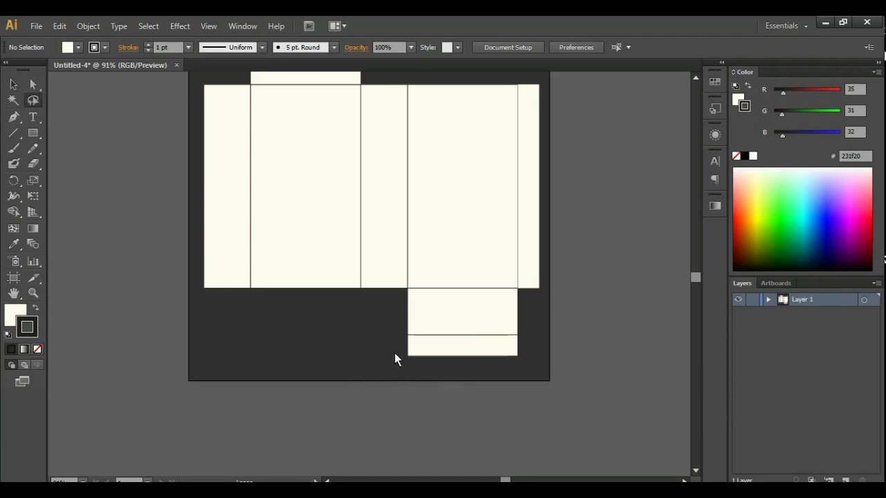
mouse_move(396, 344)
mouse_down()
mouse_move(404, 368)
mouse_move(402, 353)
mouse_up()
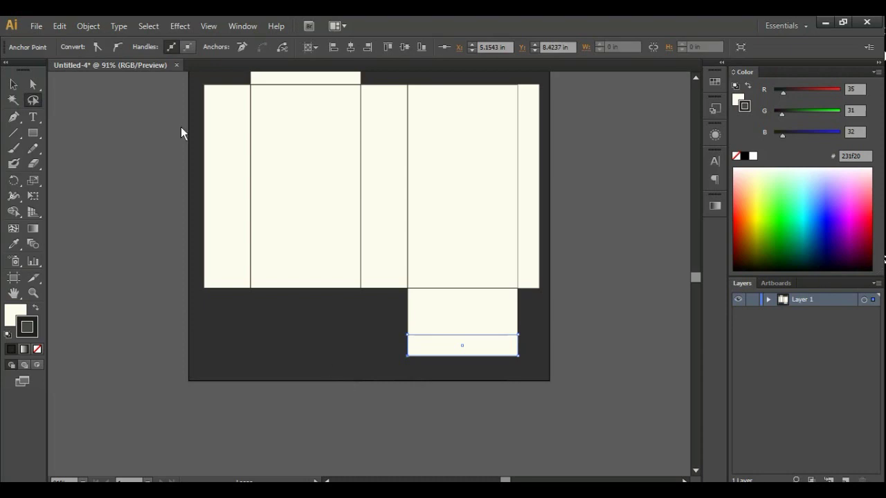
- Round the strip's lower-left corner at 20 mm with the Round Any Corner script
click(87, 26)
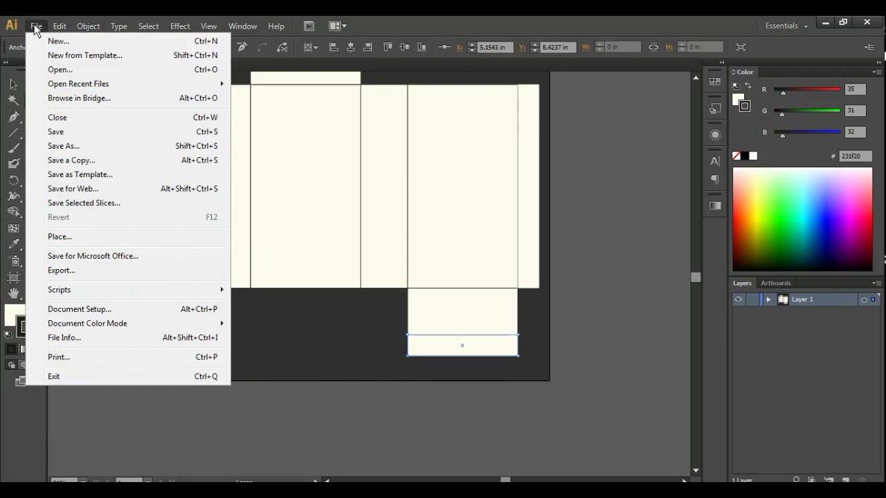
mouse_move(59, 290)
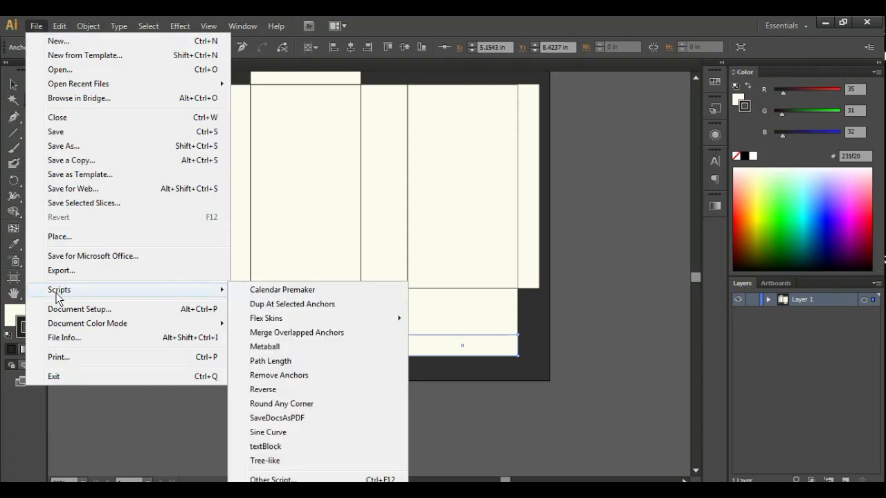
click(304, 406)
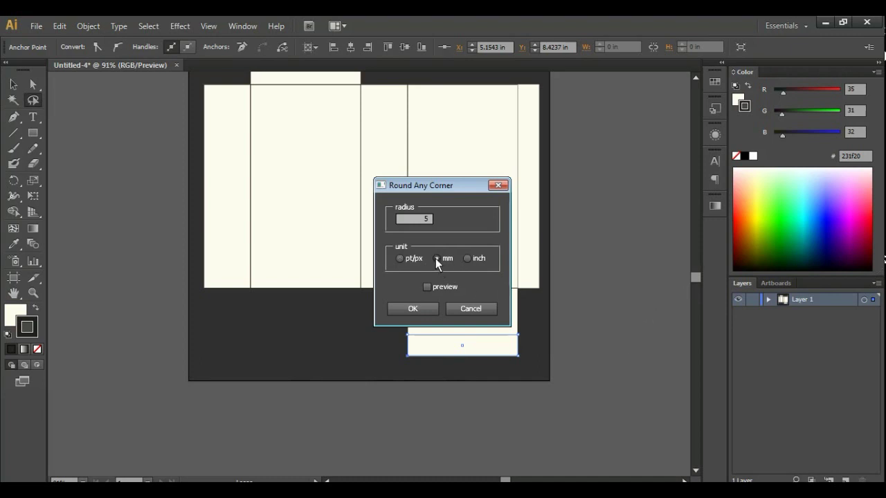
click(412, 222)
text(0)
click(427, 287)
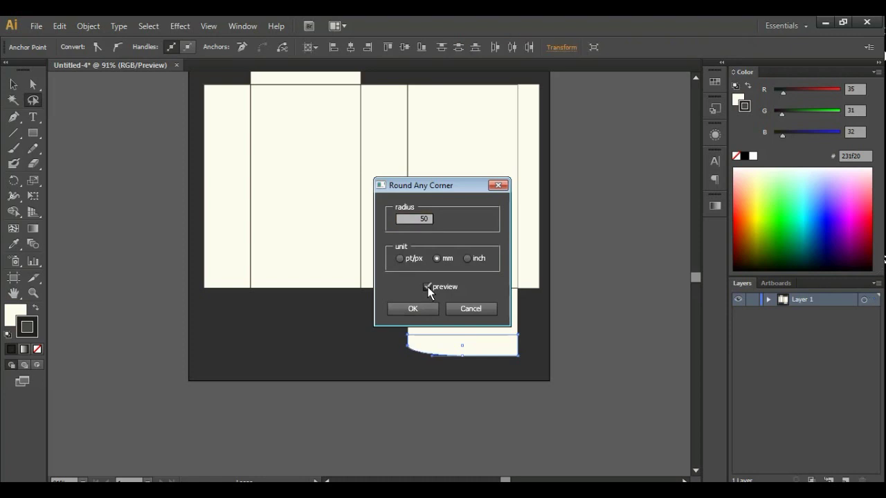
click(430, 219)
key(Tab)
click(429, 220)
key(Tab)
click(413, 310)
click(591, 388)
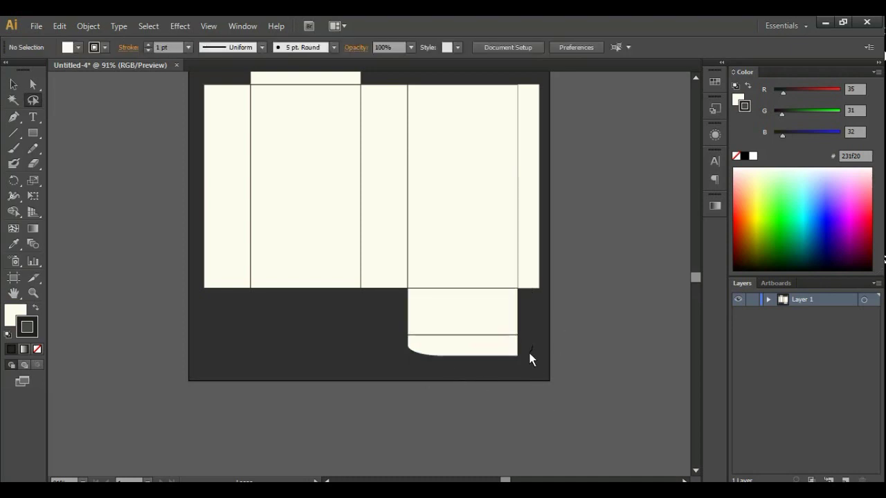
- Round the lower-right corner at 20 mm with the same script
mouse_move(530, 353)
mouse_down()
mouse_move(507, 363)
mouse_move(536, 347)
mouse_up()
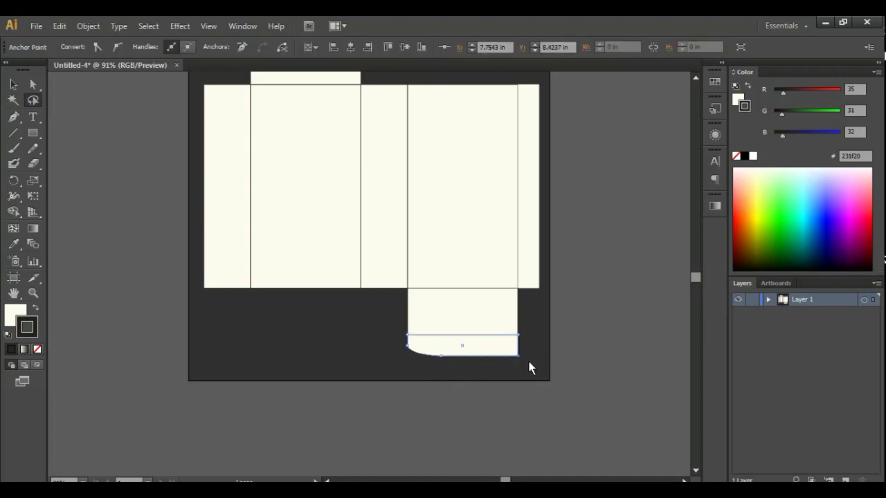
click(38, 26)
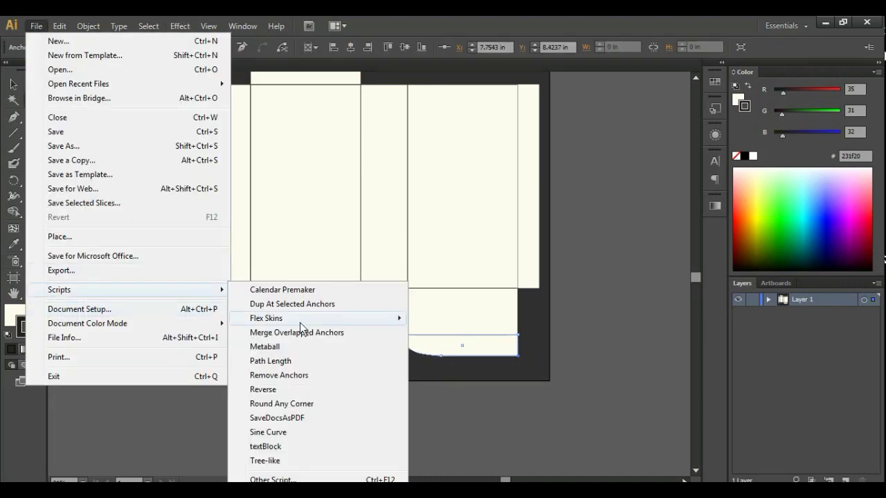
click(298, 401)
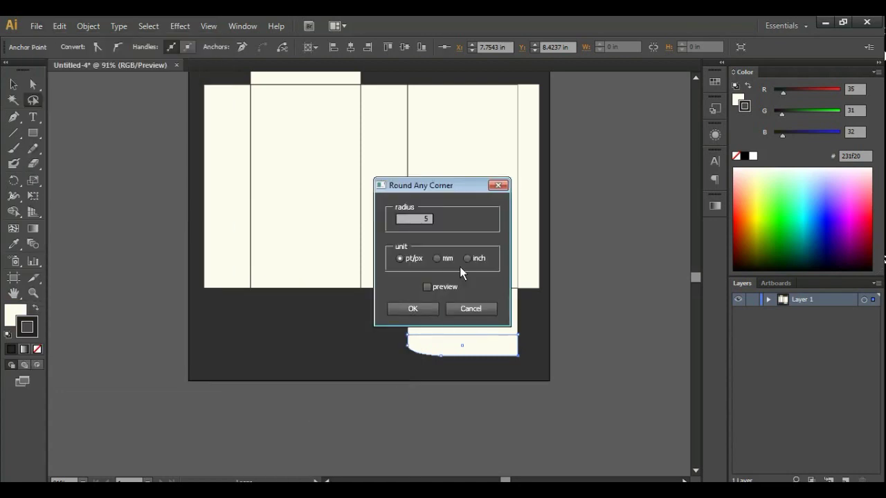
click(429, 220)
text(20)
click(437, 258)
click(427, 287)
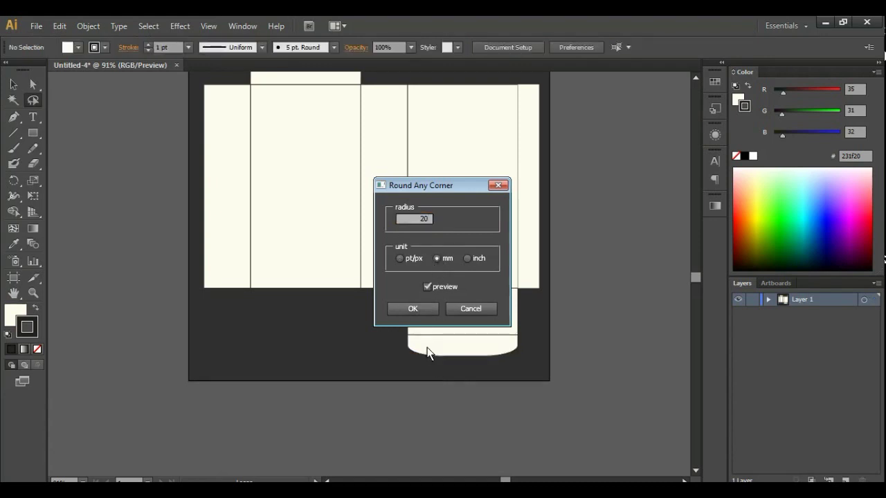
click(419, 308)
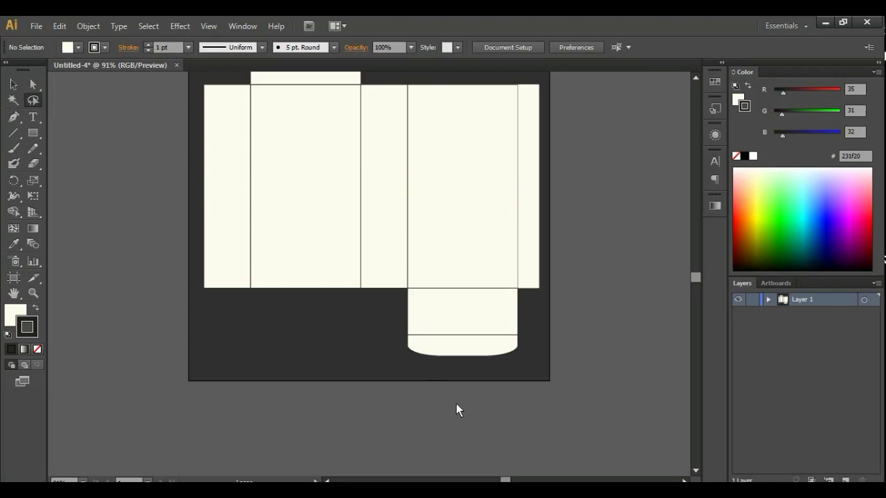
- Duplicate the rounded tuck tab up near the artboard top, above the wide right panel
scroll(516, 381, up, 1)
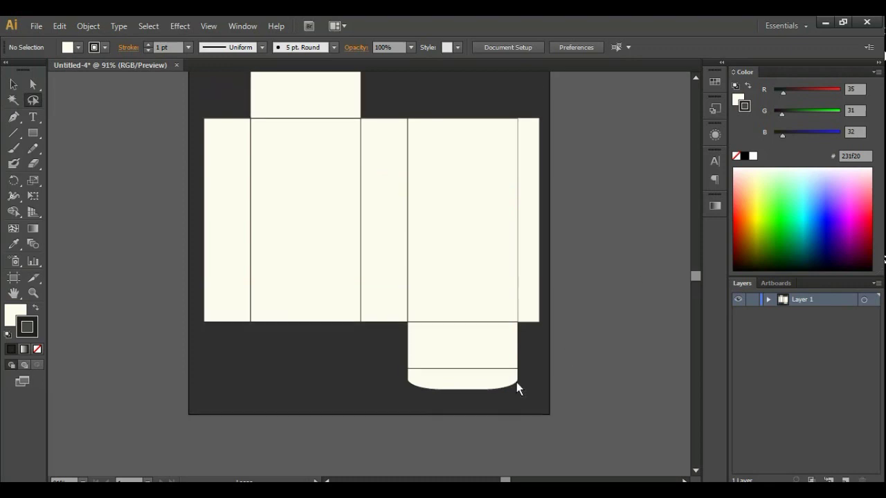
scroll(578, 342, up, 1)
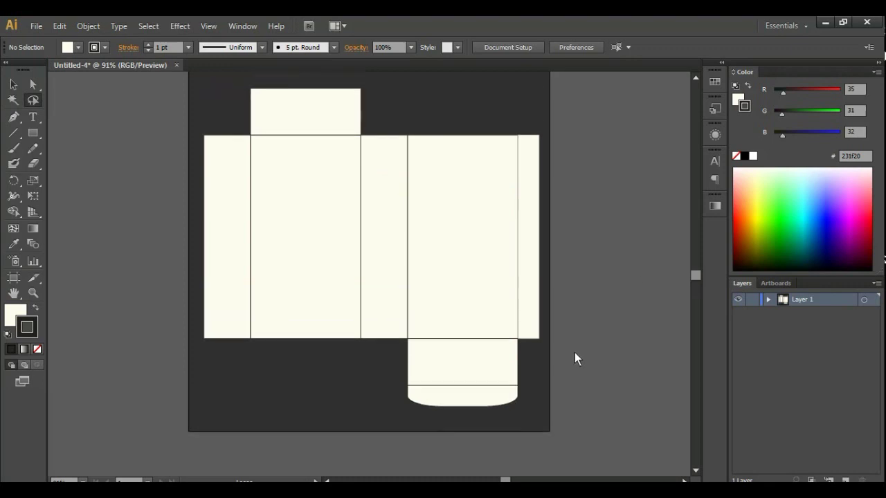
click(13, 99)
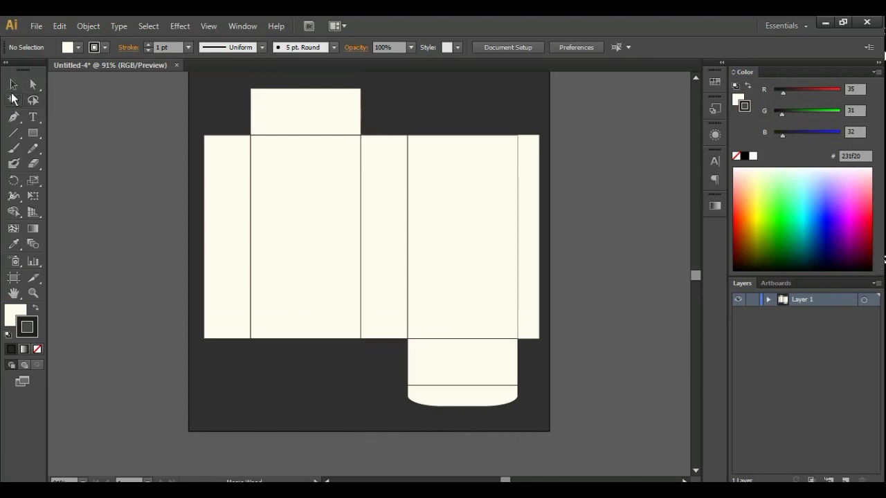
click(12, 85)
scroll(629, 179, up, 1)
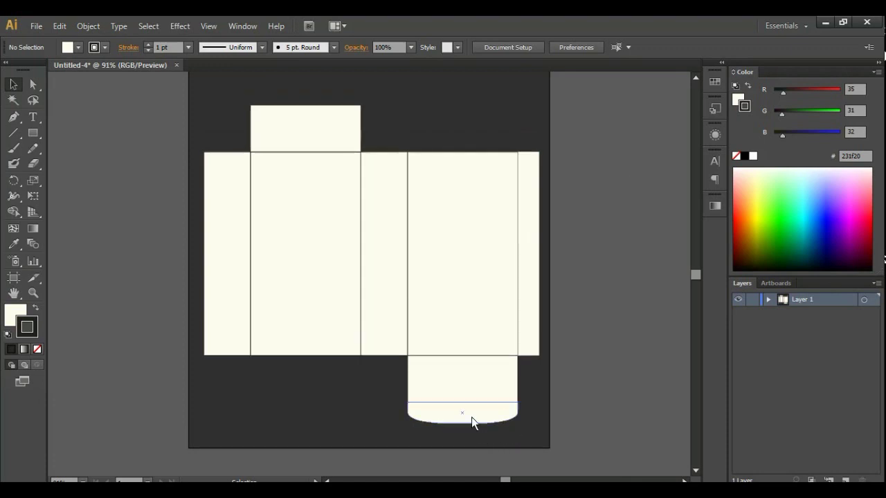
scroll(472, 422, up, 1)
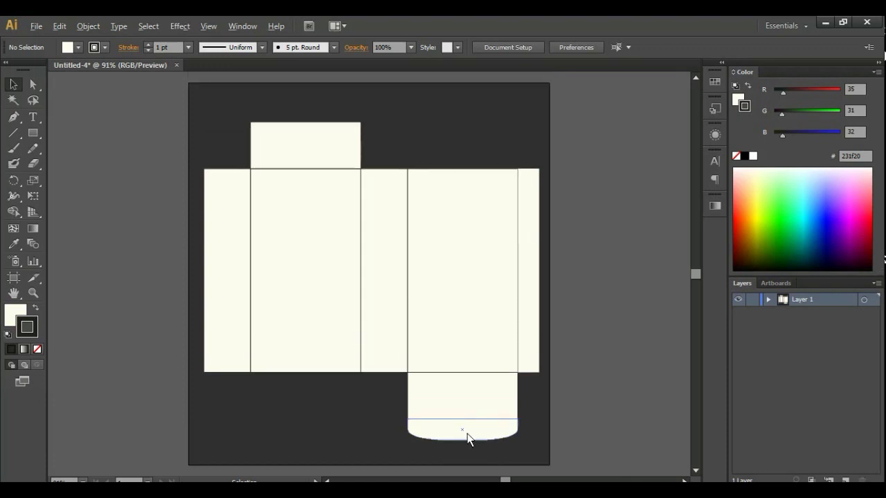
mouse_move(467, 438)
mouse_down()
mouse_move(484, 231)
mouse_move(464, 129)
mouse_move(493, 139)
mouse_up()
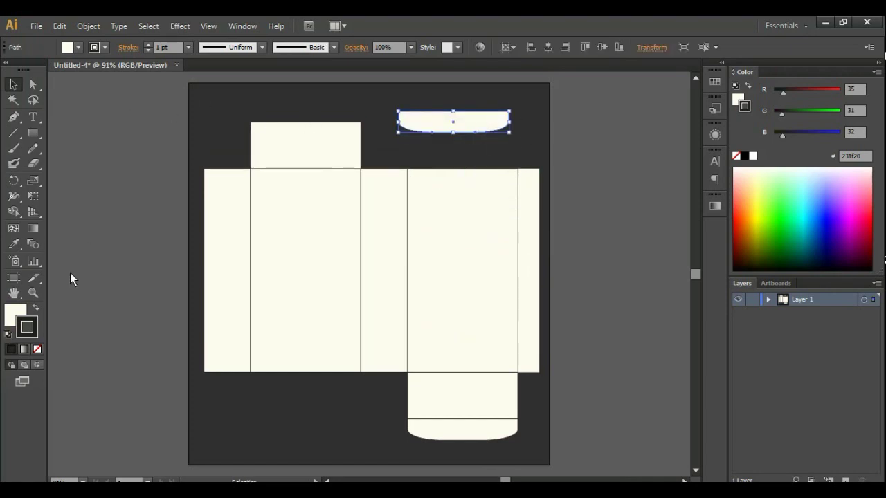
- Rotate the copied tuck tab 180° so its curve faces up
click(13, 180)
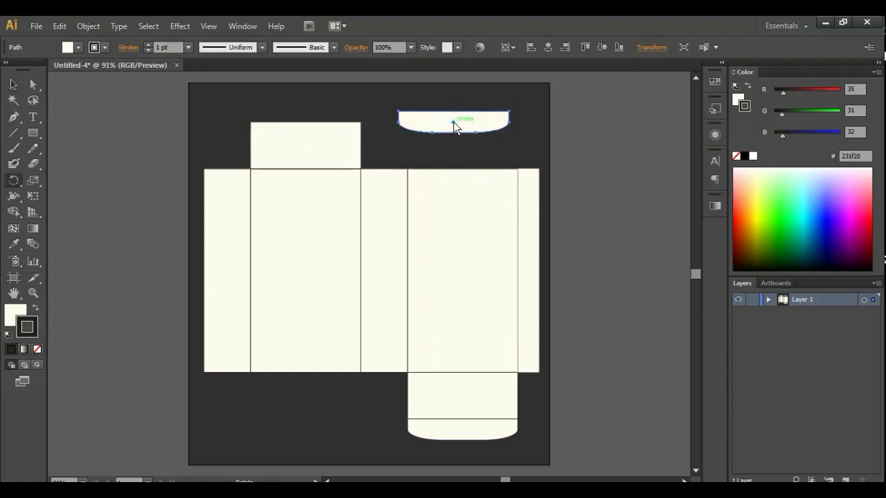
alt+click(453, 122)
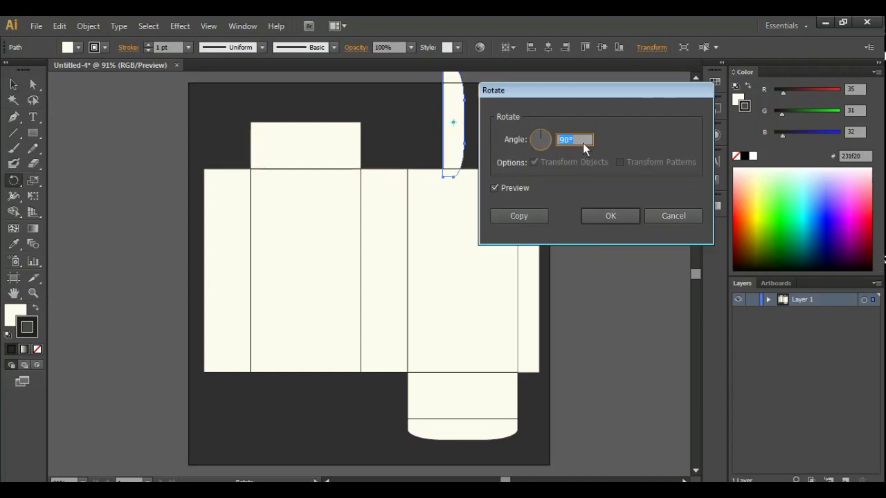
text(1)
text(80)
click(495, 188)
click(495, 188)
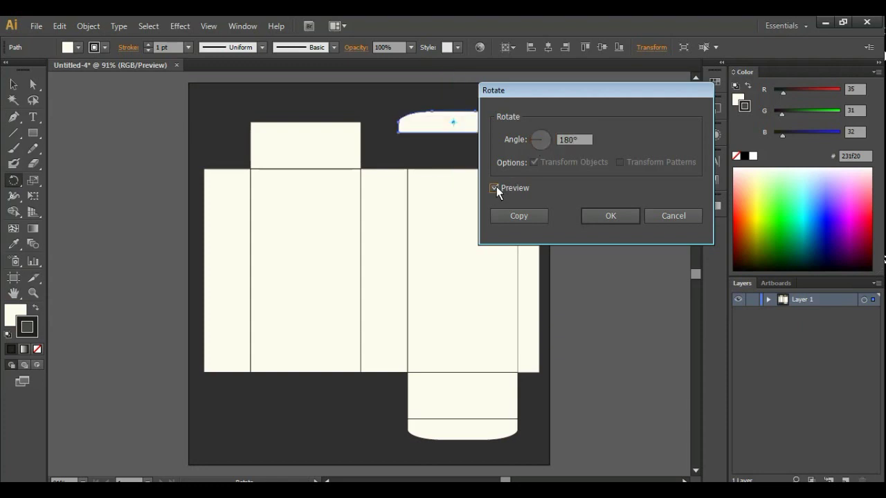
click(610, 216)
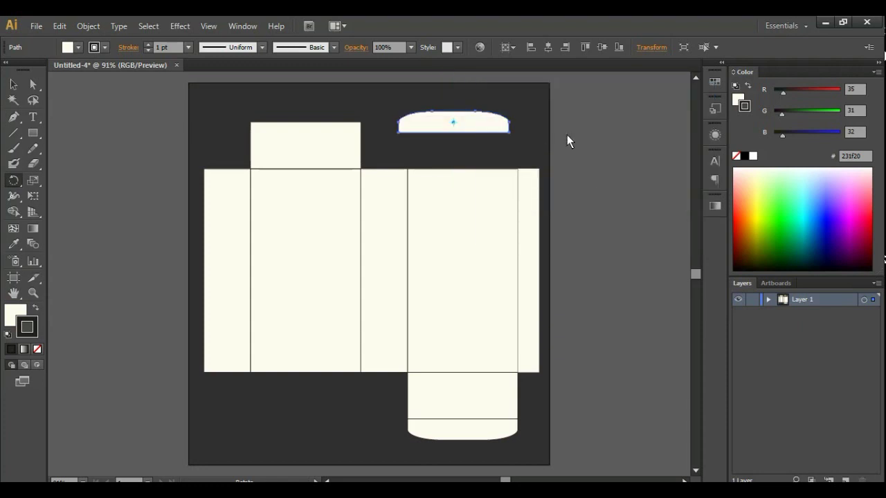
- Move the flipped tab onto the top of the upper flap
click(13, 83)
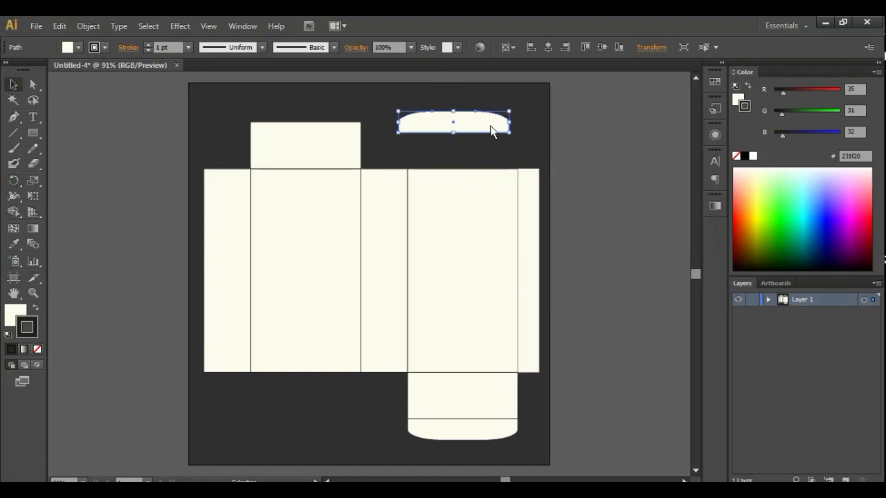
drag(490, 126, 344, 113)
click(468, 131)
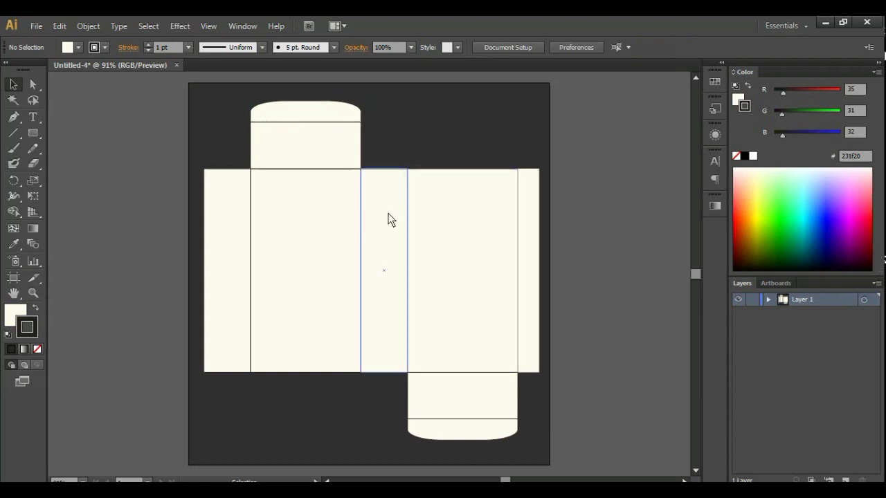
- Duplicate the narrow side panel below itself and shorten the copy to 0.8 in tall
scroll(388, 219, down, 1)
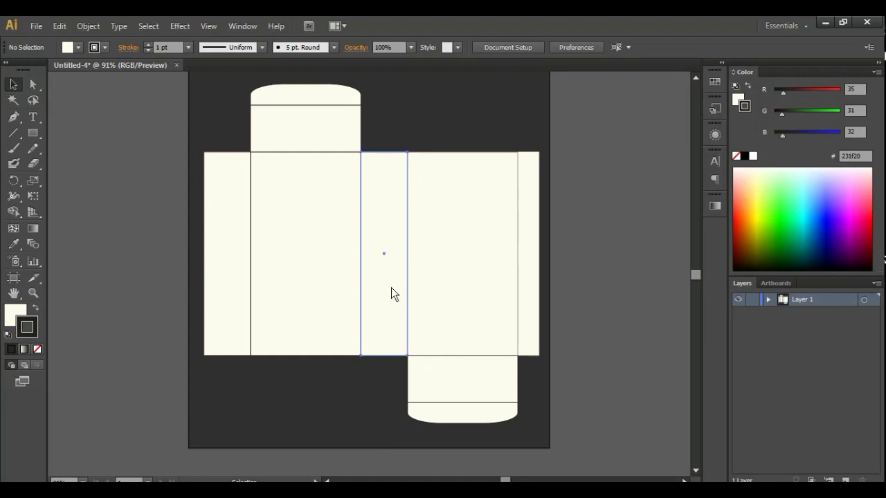
mouse_move(391, 287)
mouse_down()
mouse_move(391, 477)
mouse_move(395, 424)
mouse_up()
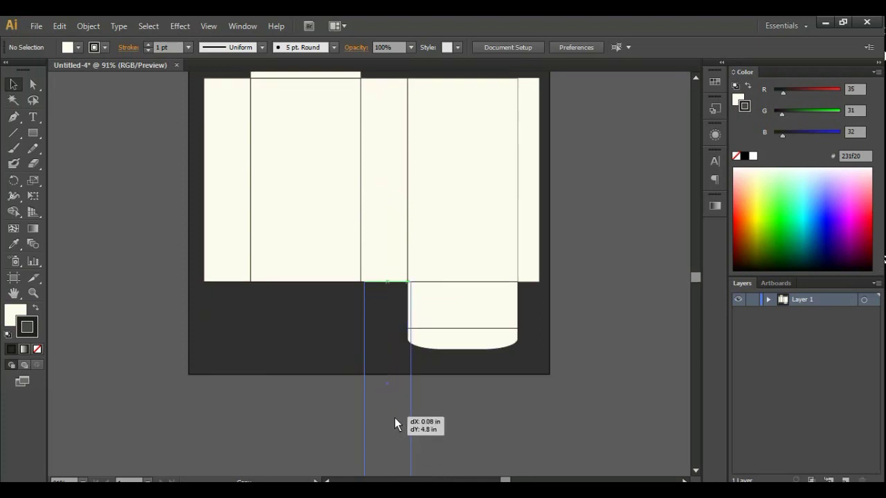
drag(394, 424, 388, 417)
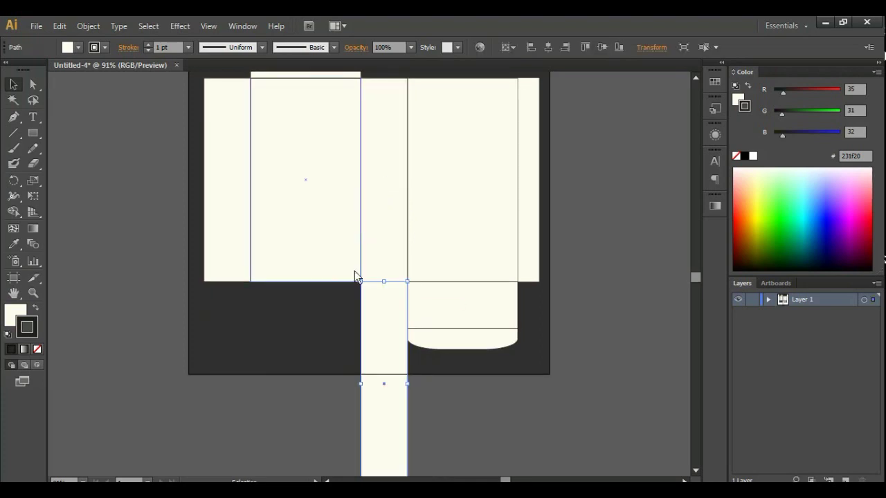
click(651, 47)
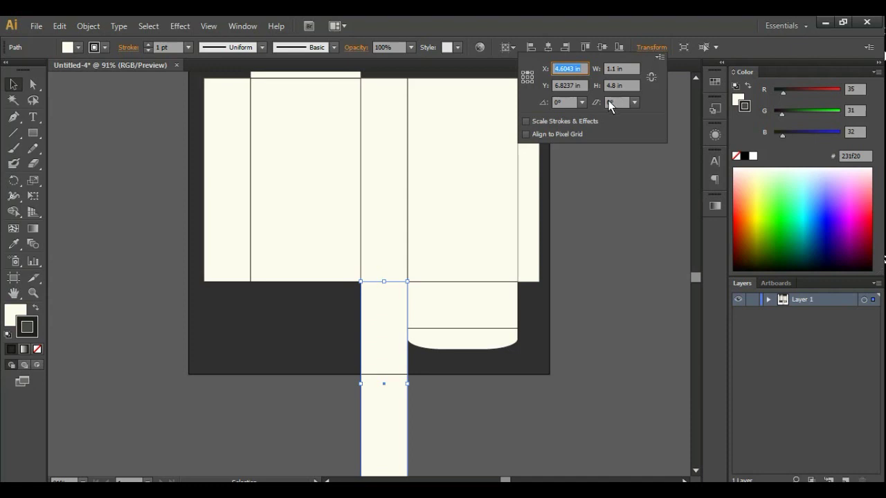
click(620, 85)
text(2.1005)
key(Return)
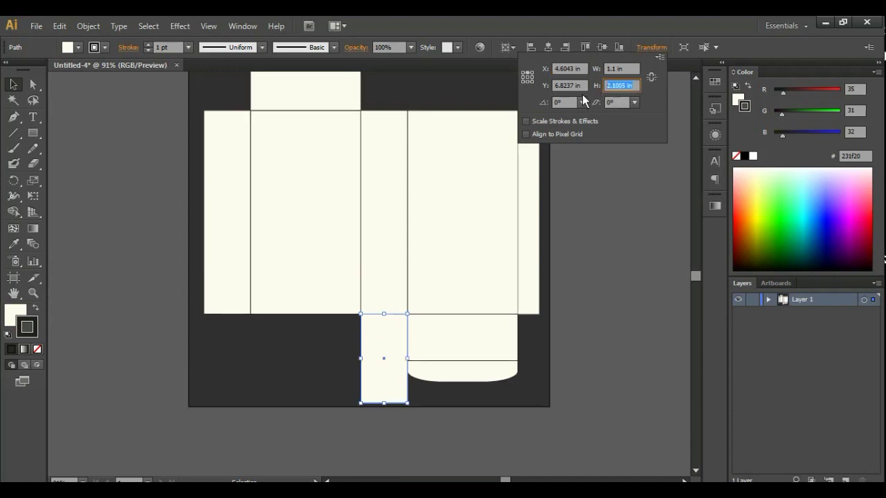
key(BackSpace)
text(0)
text(.8)
key(Return)
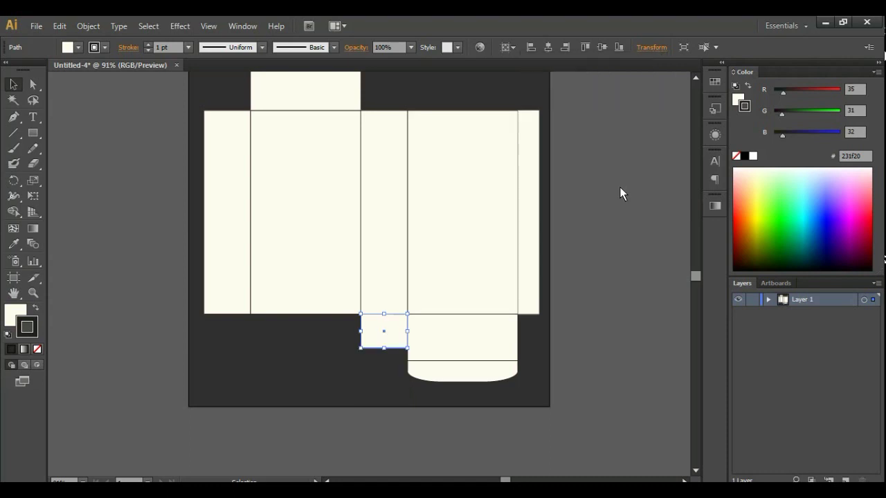
- Alt-drag a copy of the small dust flap up onto the top of the narrow panel
click(587, 237)
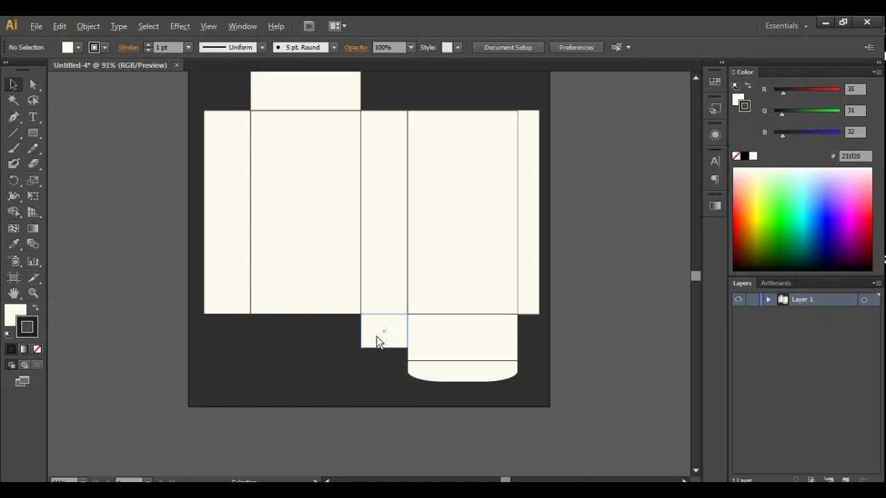
drag(377, 342, 377, 124)
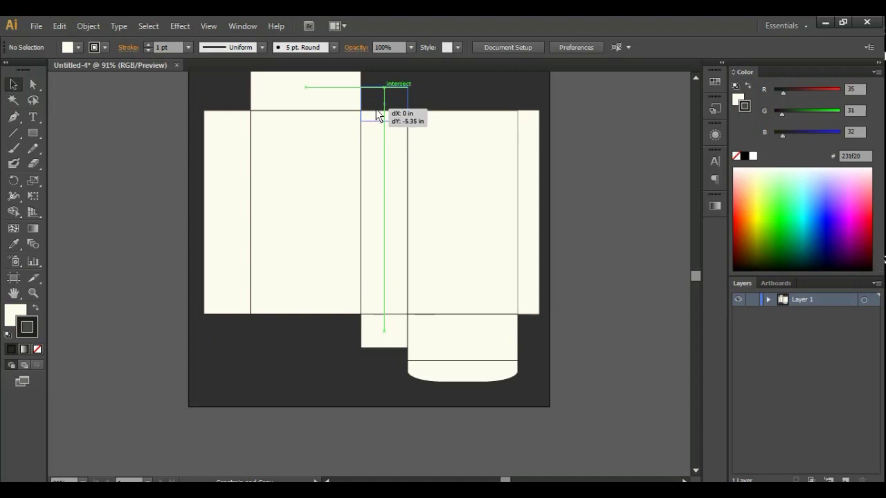
drag(376, 125, 376, 100)
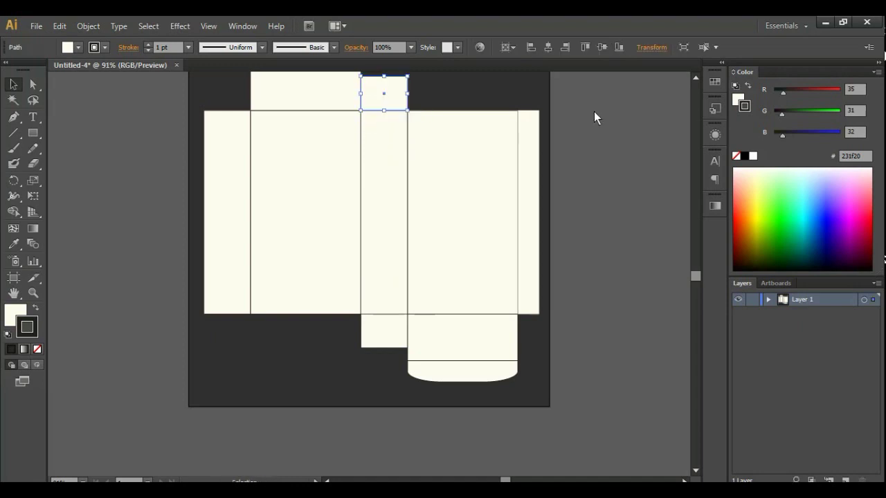
scroll(620, 121, up, 1)
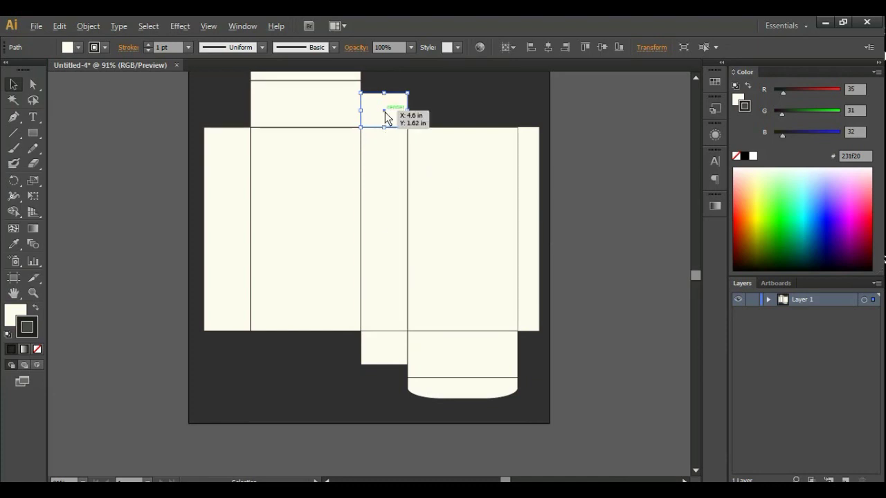
- Copy that flap onto the top of the leftmost panel, with another copy below it
drag(385, 113, 229, 115)
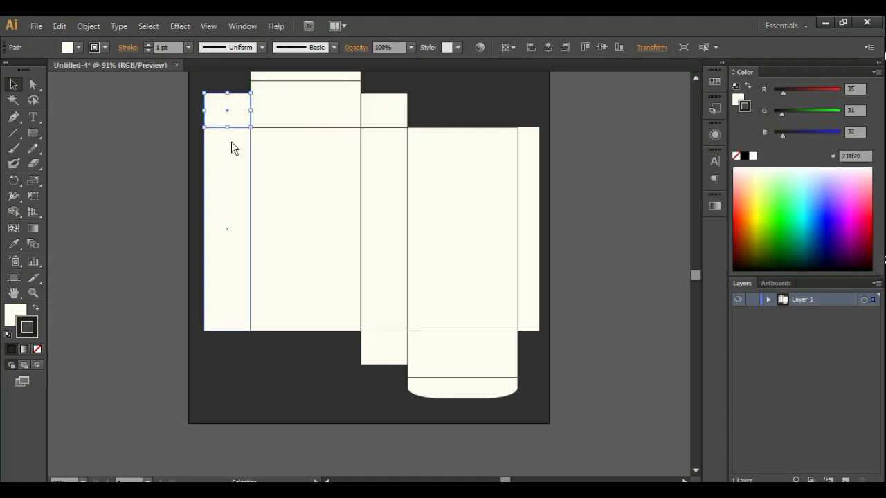
drag(228, 114, 230, 351)
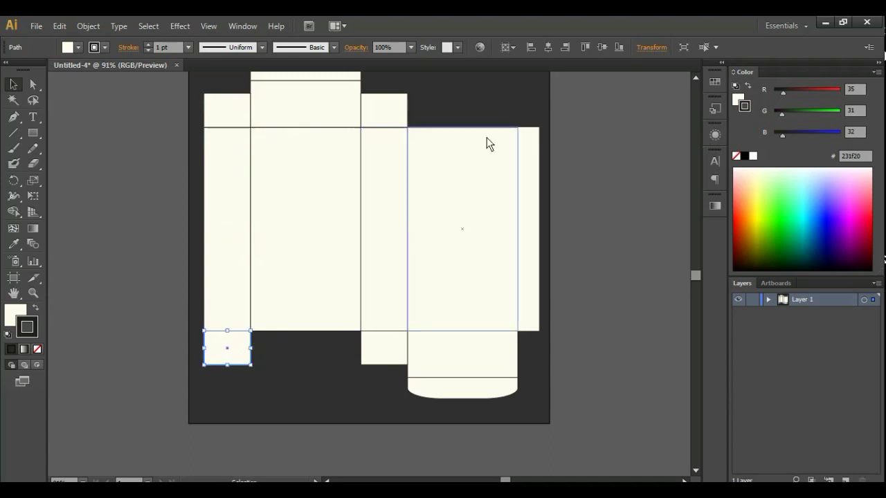
click(624, 110)
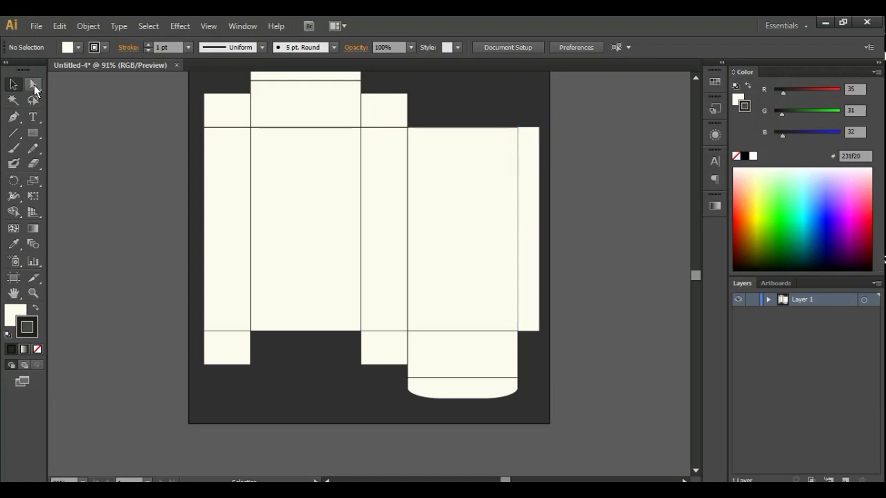
- Undo the stray lower-left flap copy and nudge the glue panel's top outer corner down
click(34, 85)
click(540, 331)
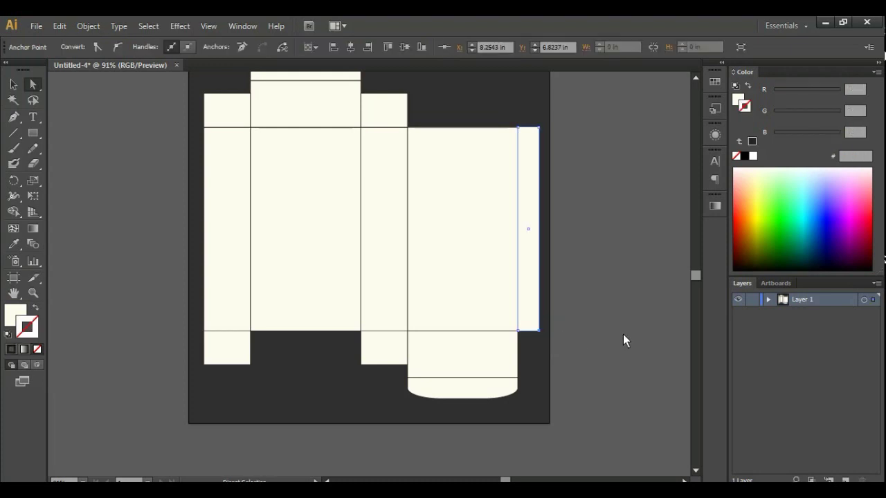
key(ctrl+z)
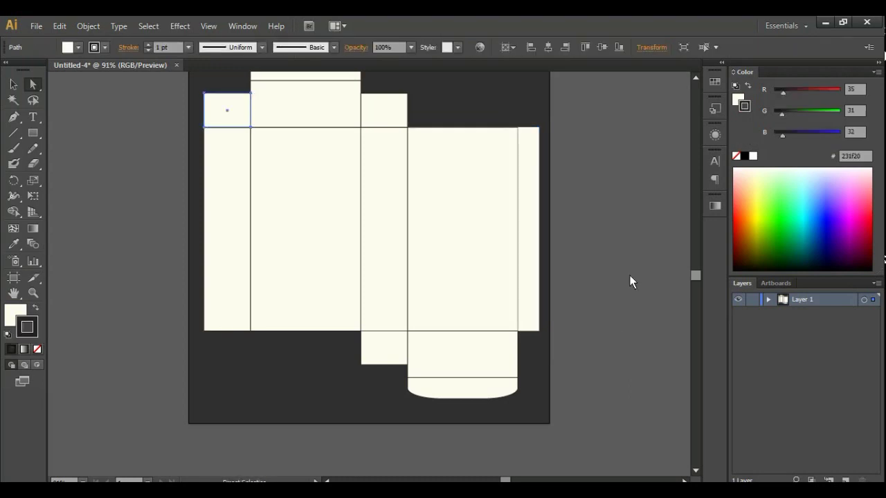
click(539, 128)
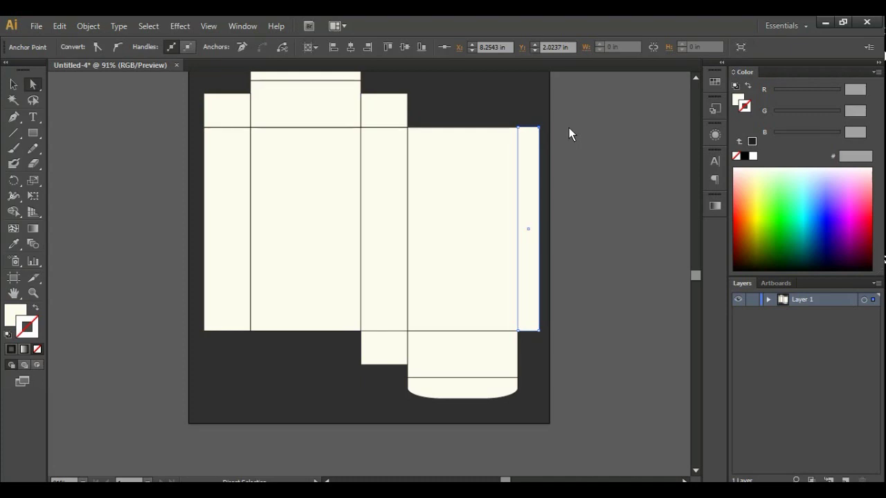
key(Down)
key(Down)
key(Down)
key(Down)
key(Down)
key(Down)
key(Down)
key(Down)
key(Down)
key(Down)
key(Down)
- Nudge the glue panel's bottom outer corner up two steps to finish the taper
click(540, 331)
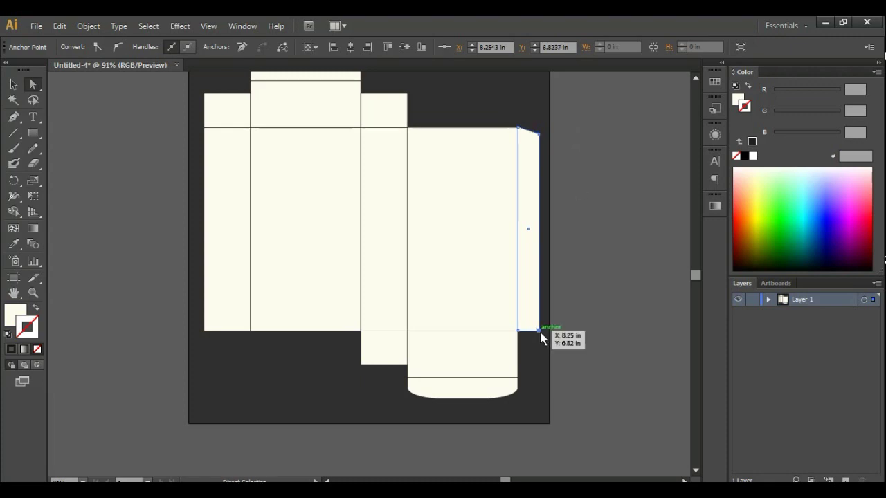
key(Up)
key(Up)
key(Up)
key(Up)
key(Up)
key(Up)
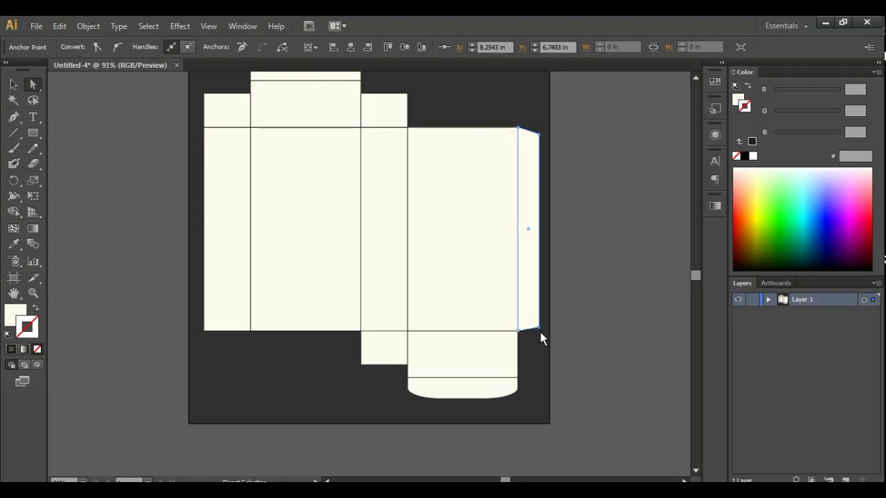
key(Up)
key(Up)
key(Up)
key(Up)
key(Up)
key(Up)
click(677, 305)
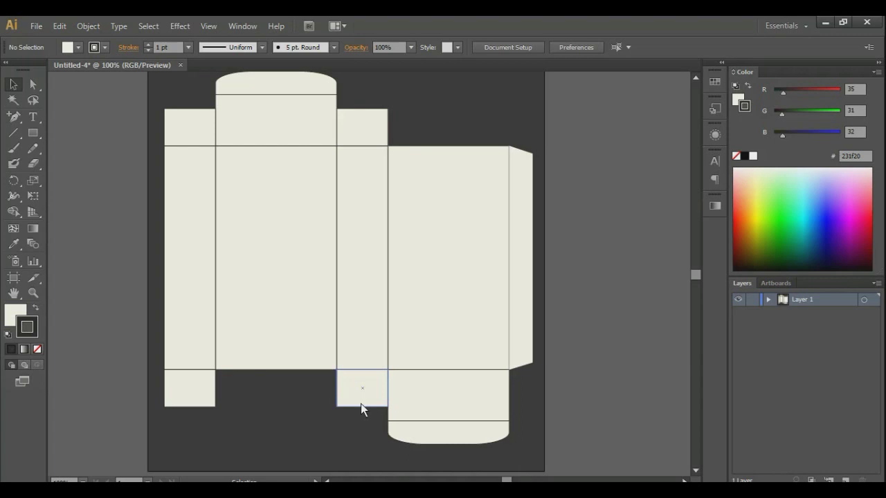
- Zoom to 600% on the joint where the lower dust flap meets the panels, panning into place
key(ctrl+space)
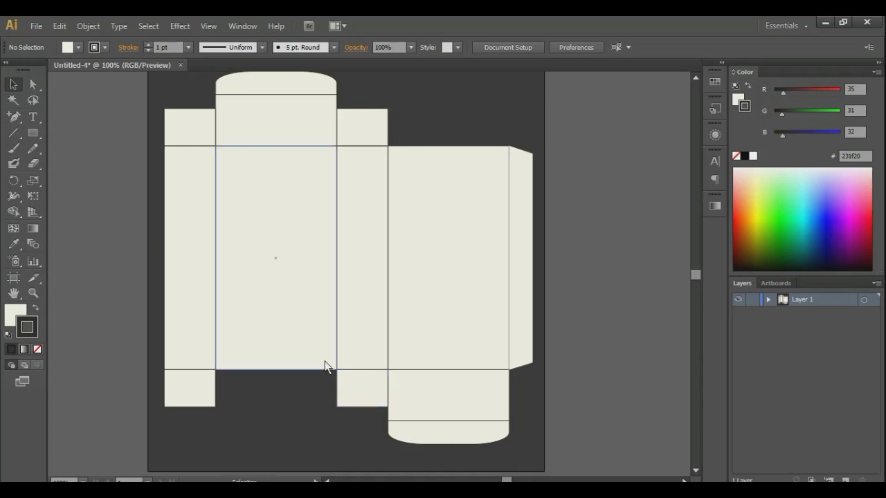
key(ctrl)
click(325, 360)
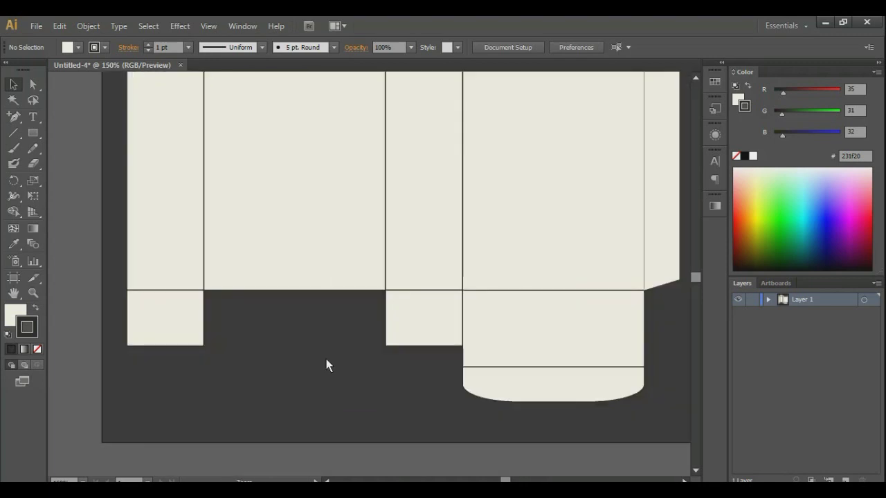
click(321, 290)
click(500, 326)
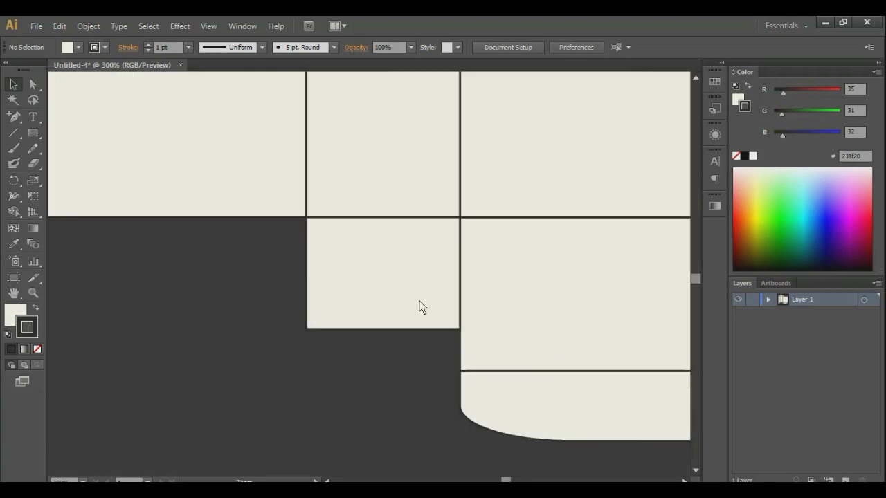
click(408, 296)
click(263, 219)
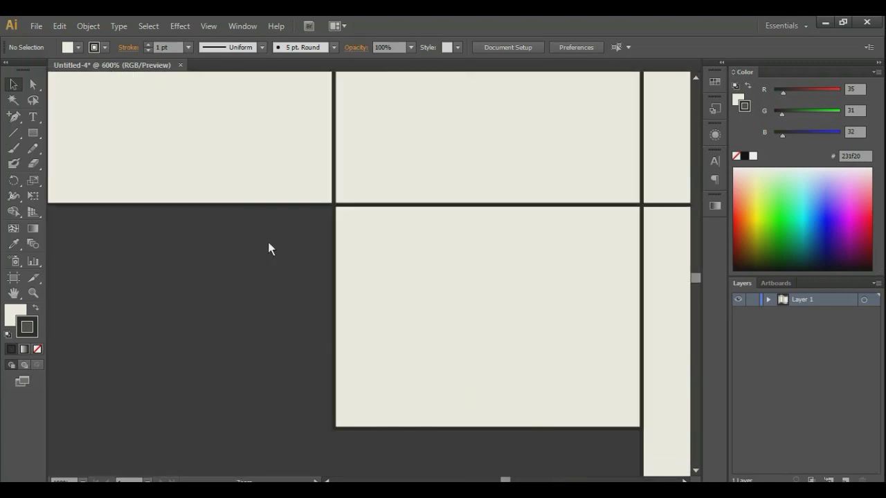
scroll(484, 390, down, 1)
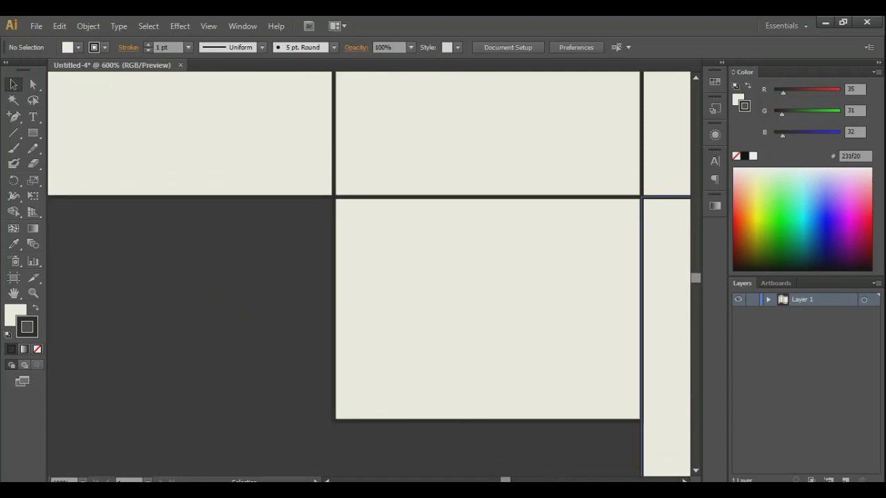
scroll(87, 291, right, 3)
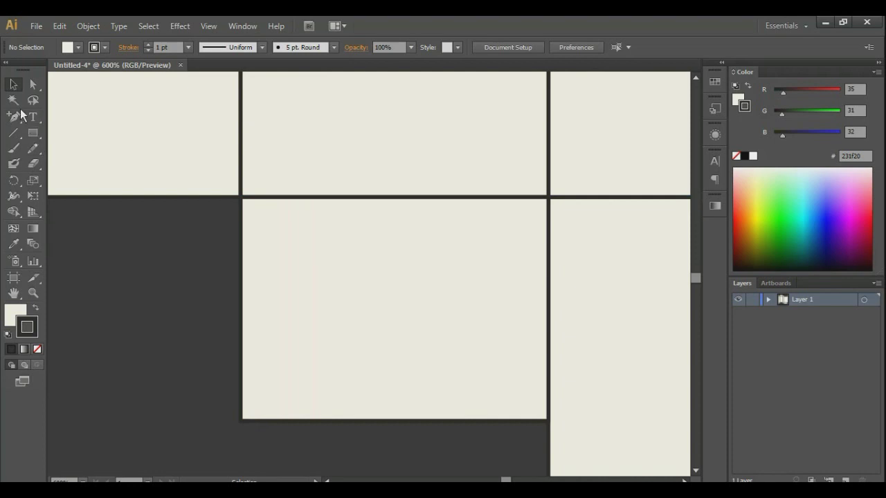
click(13, 134)
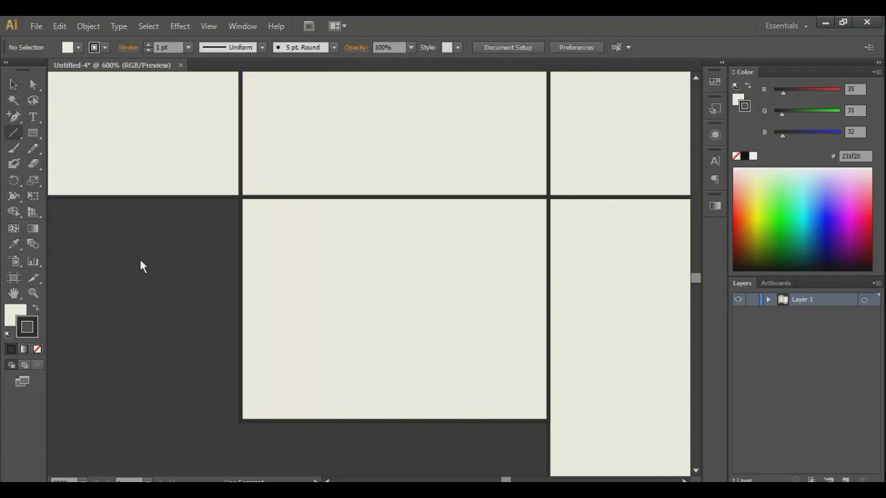
- Draw a short vertical line segment near the dust flap and select it
drag(139, 259, 142, 272)
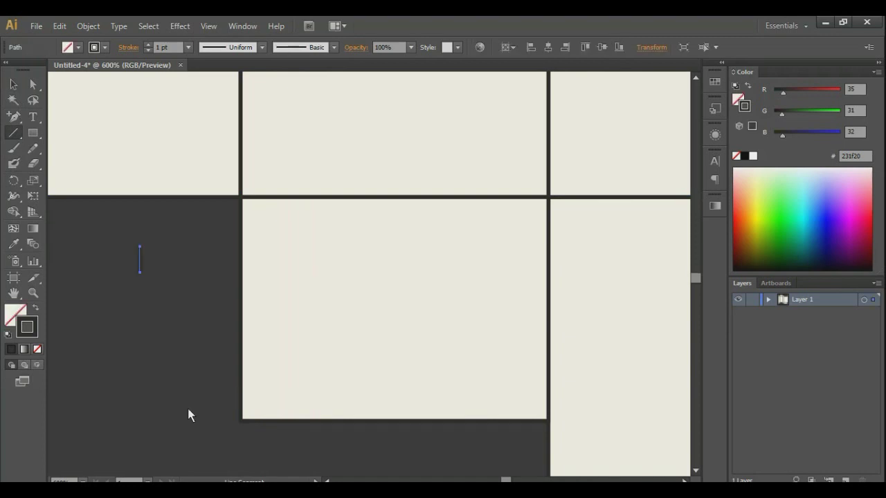
click(13, 84)
click(162, 360)
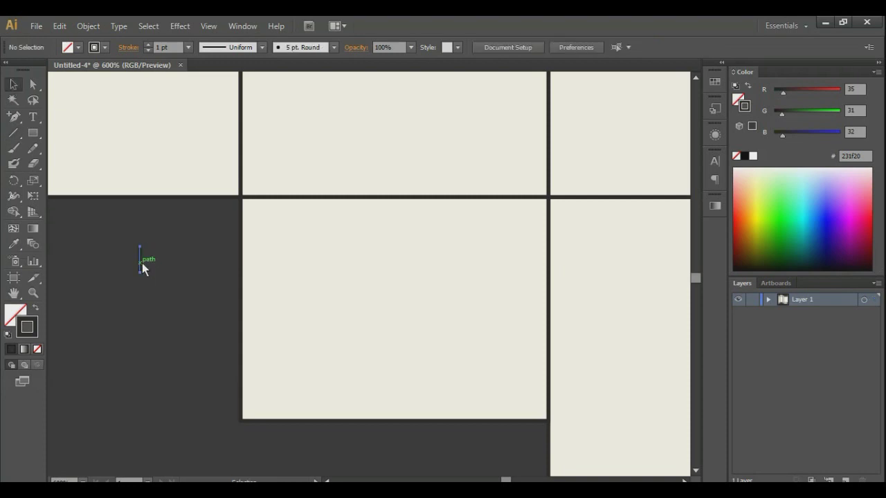
click(141, 262)
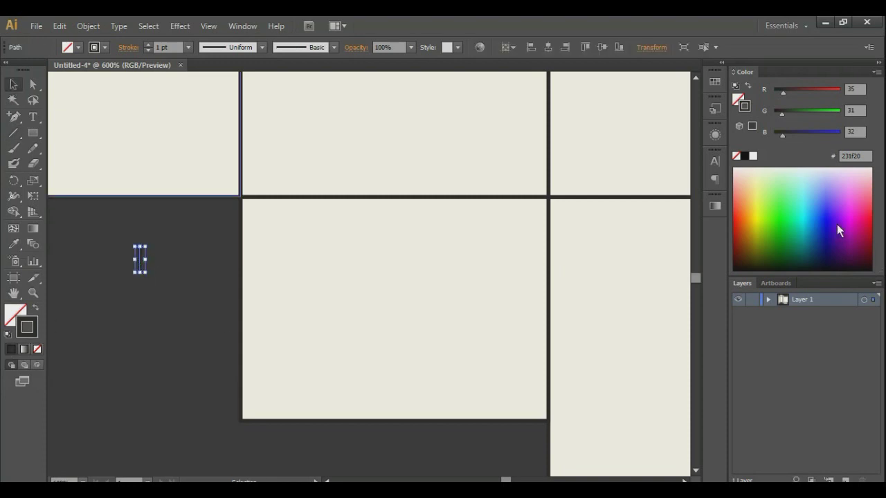
- Give the short line a cyan #00f4ff stroke from the Color panel spectrum
click(807, 225)
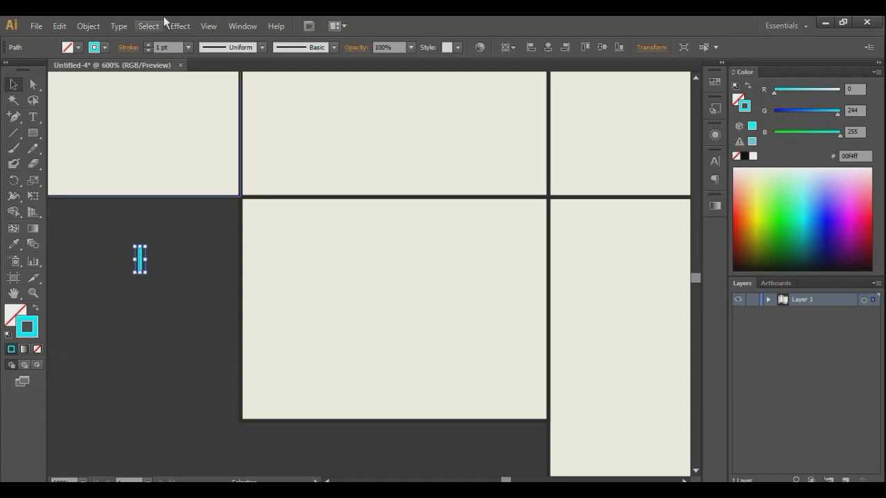
click(148, 49)
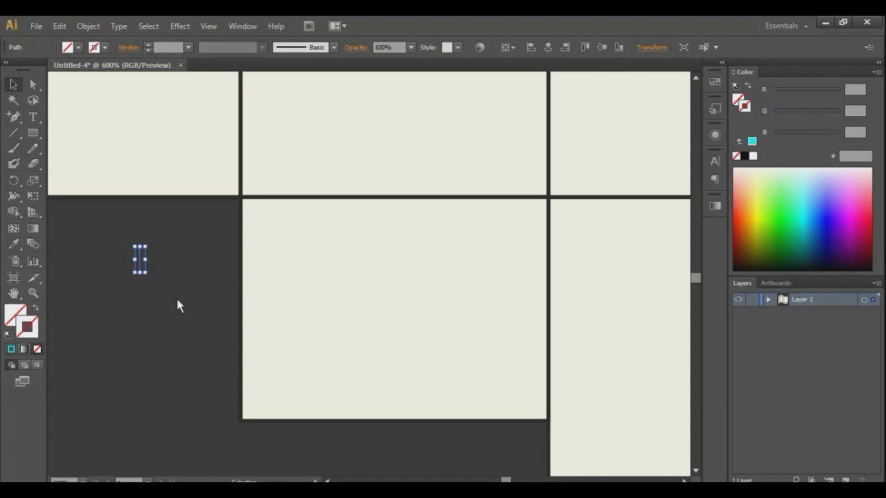
click(148, 45)
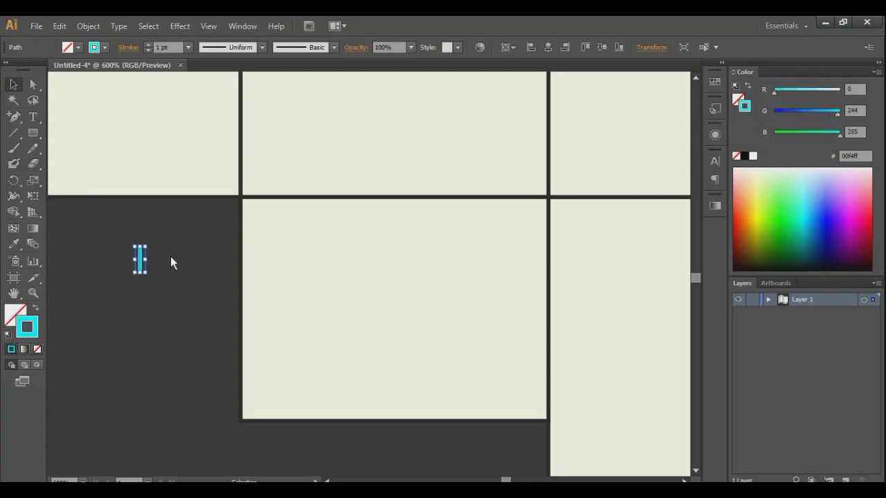
click(13, 86)
click(200, 388)
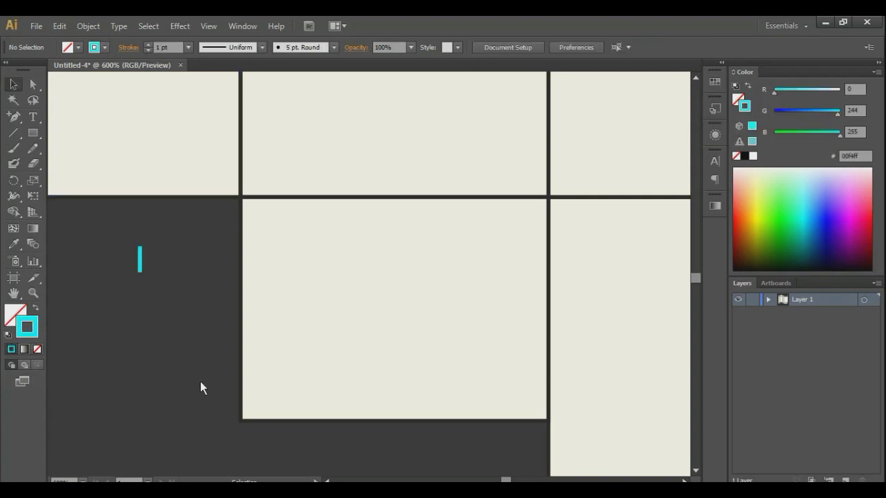
- Move the cyan mark to the main panel's top-left corner on its left edge
drag(142, 263, 245, 219)
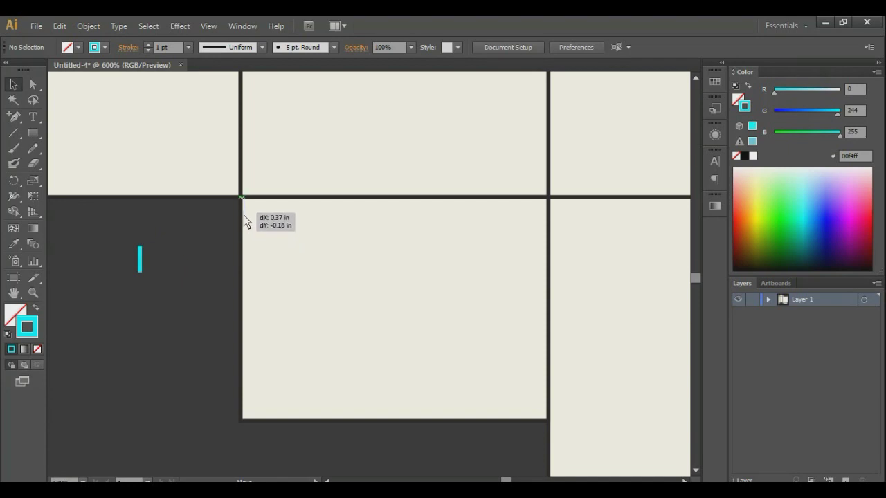
drag(244, 218, 245, 238)
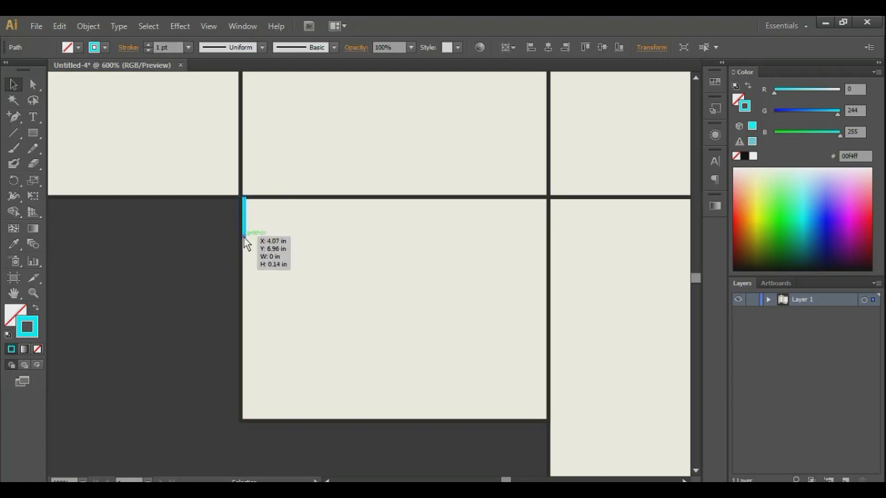
click(173, 289)
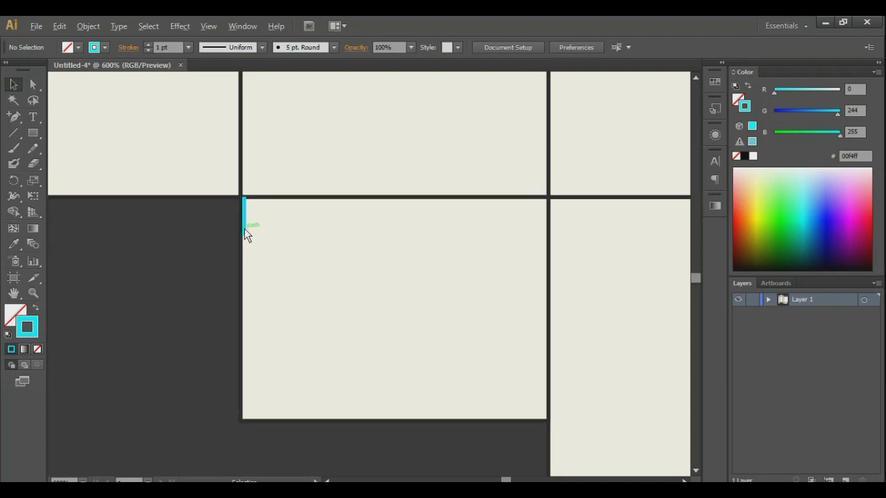
- Alt-drag a duplicate of the cyan mark onto the left edge just below it
drag(244, 228, 244, 257)
click(281, 298)
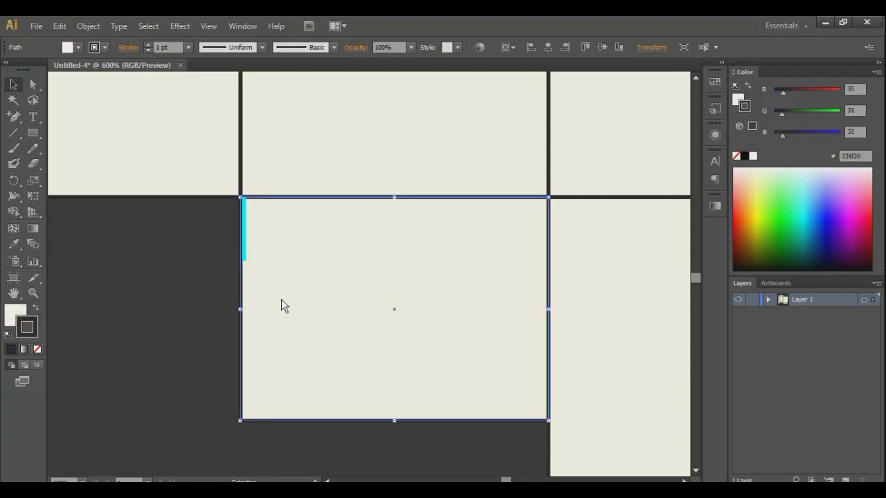
click(245, 254)
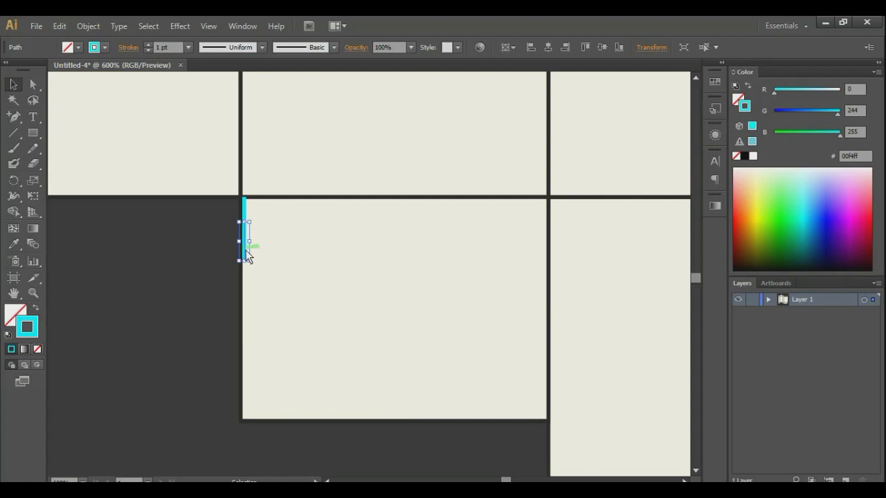
mouse_move(247, 257)
mouse_down()
mouse_move(287, 283)
mouse_move(284, 291)
mouse_move(284, 277)
mouse_up()
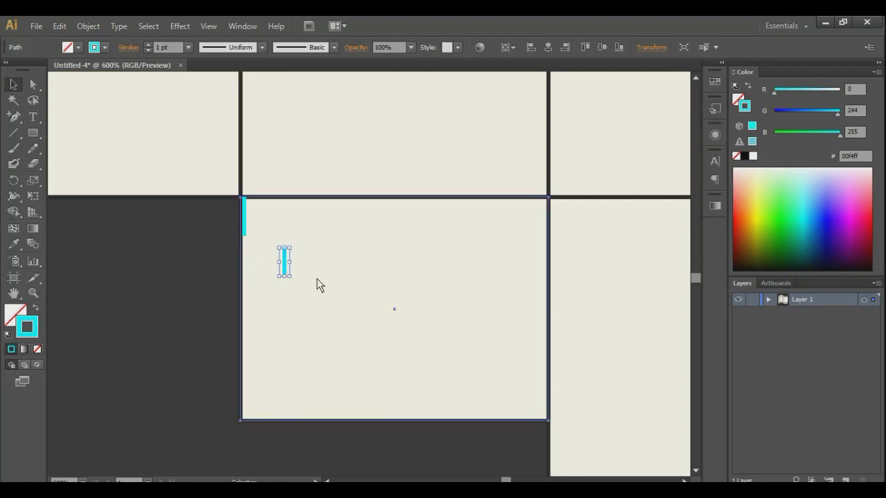
click(319, 285)
click(285, 270)
click(340, 283)
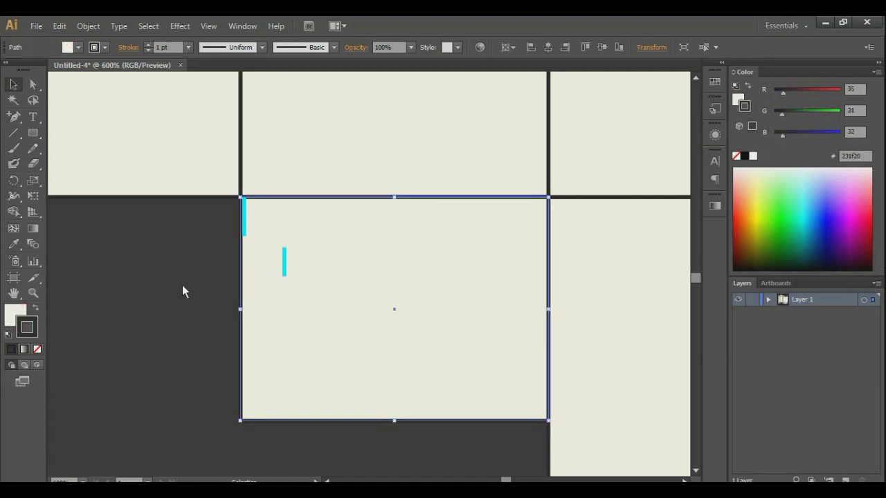
click(182, 290)
drag(285, 263, 244, 256)
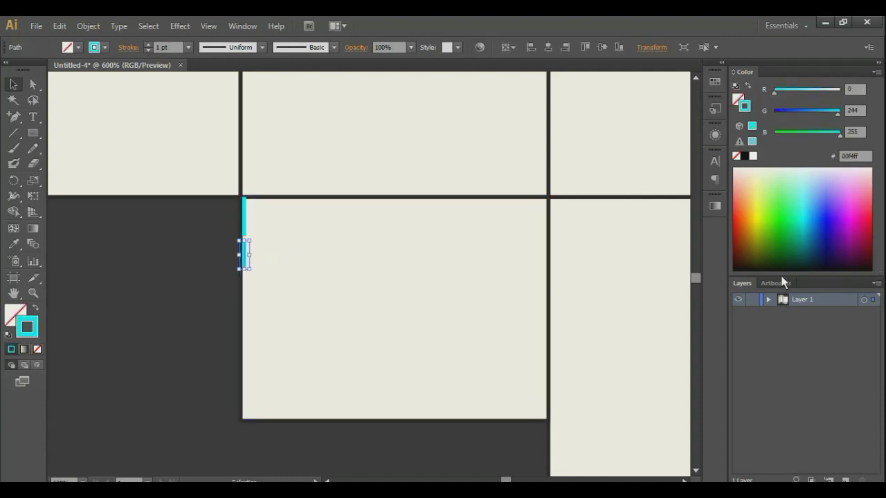
- Recolour the duplicate mark green #7eff38 and fine-tune its position with arrow keys
click(829, 236)
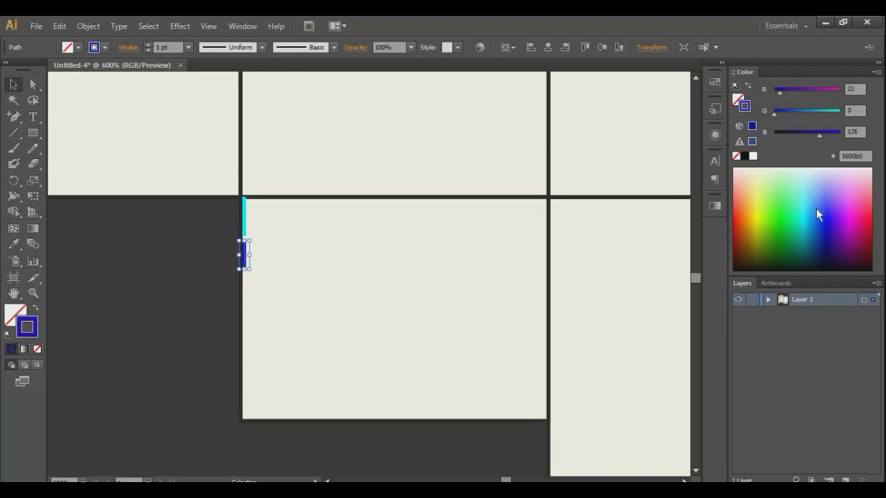
drag(752, 208, 795, 200)
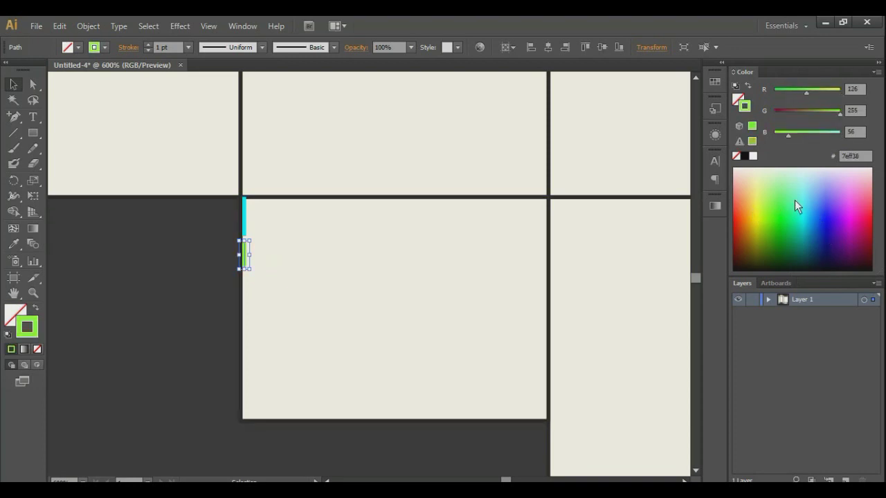
click(132, 288)
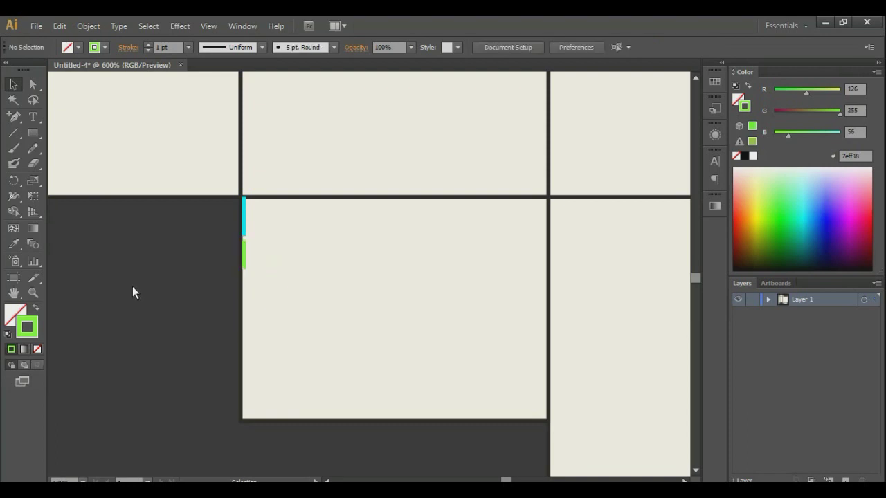
click(243, 264)
click(244, 261)
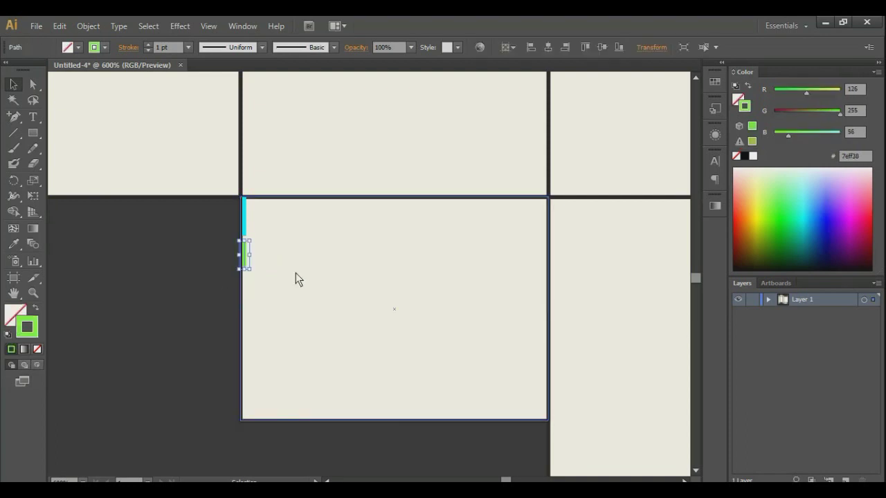
key(Up)
key(Up)
key(Up)
click(289, 281)
click(248, 262)
key(Down)
click(296, 261)
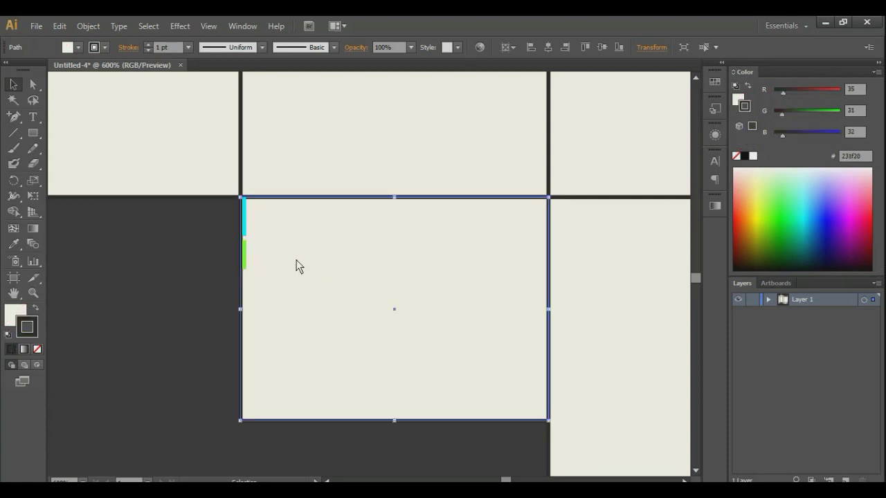
click(129, 271)
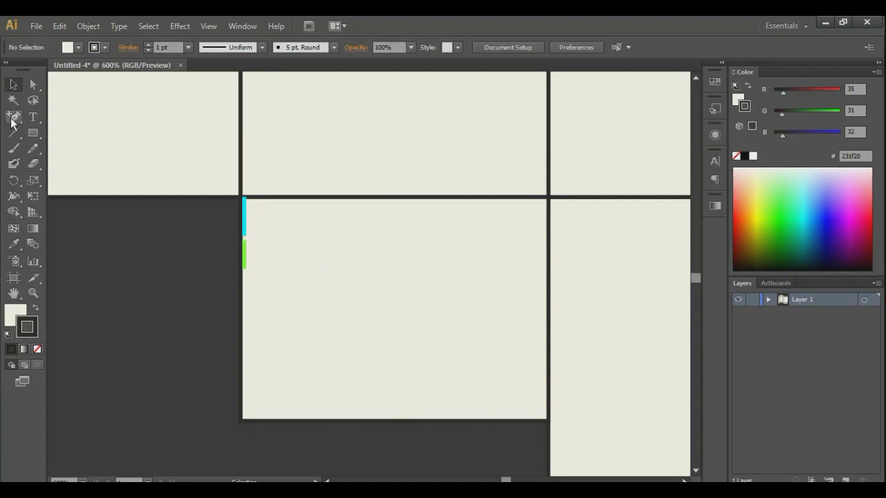
- Add anchor points on the main panel's left edge at the cyan and green marks
drag(11, 123, 59, 132)
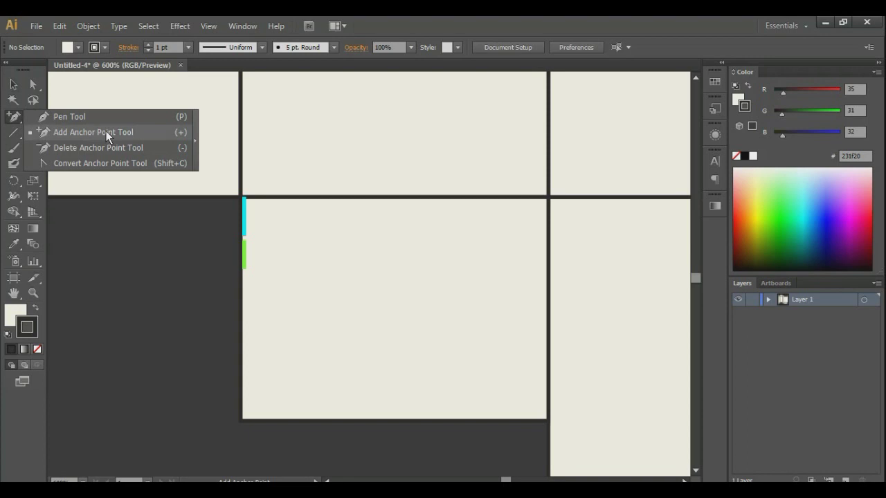
click(106, 132)
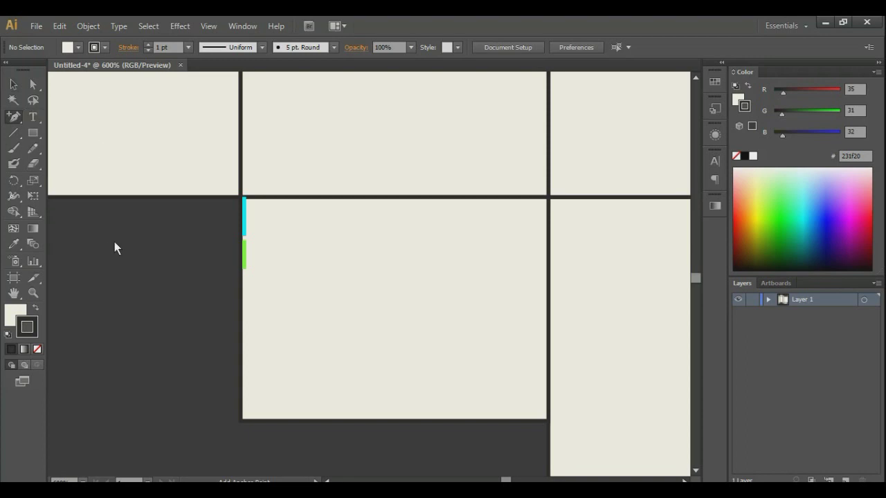
click(242, 236)
click(242, 236)
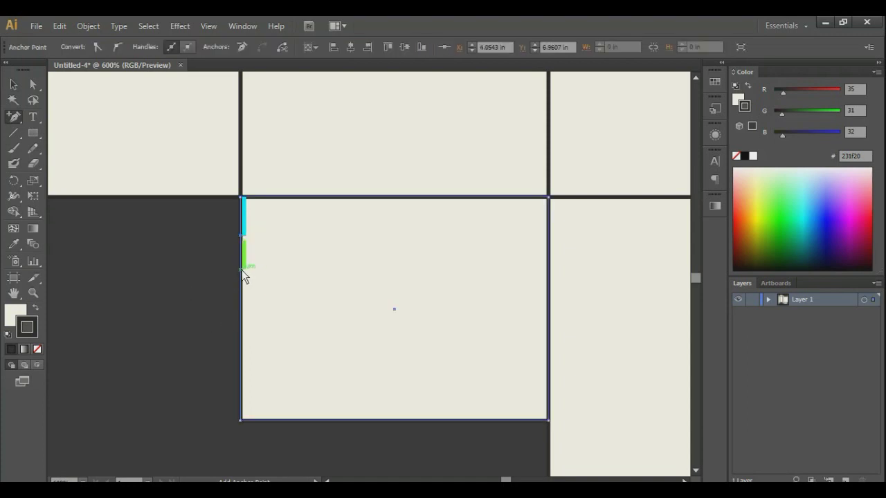
click(241, 270)
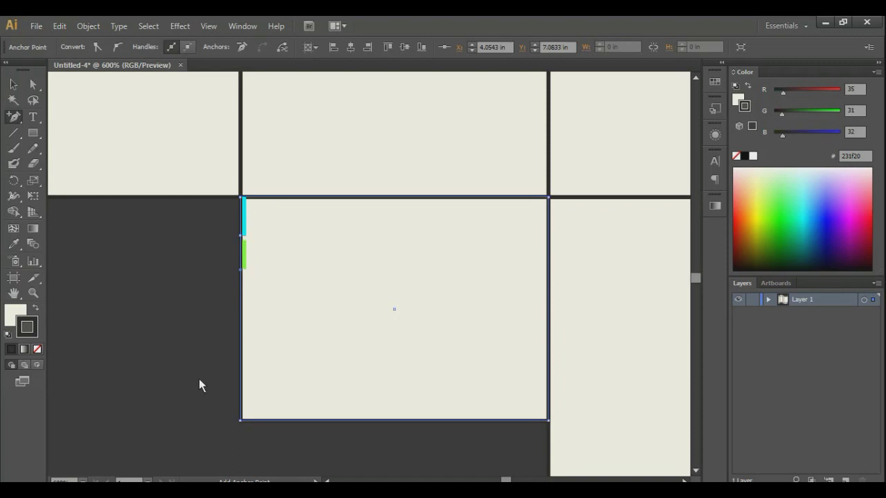
- Nudge the new edge point at the green mark two steps right
click(35, 85)
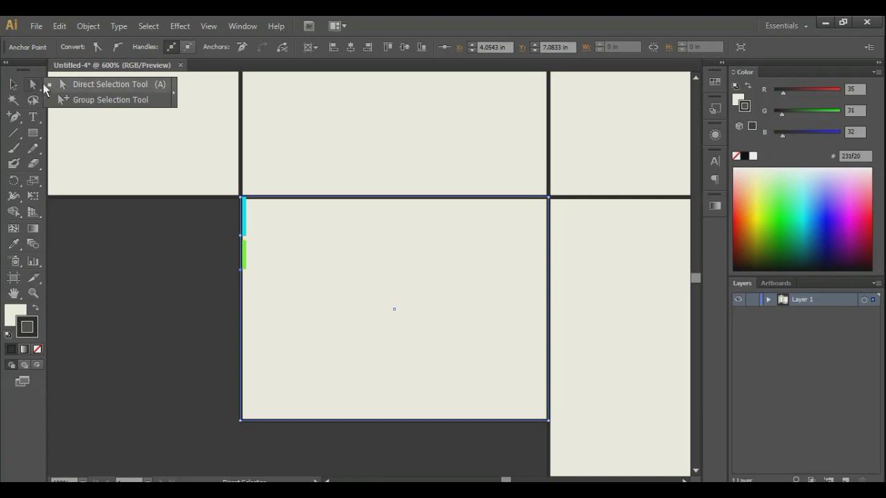
click(202, 307)
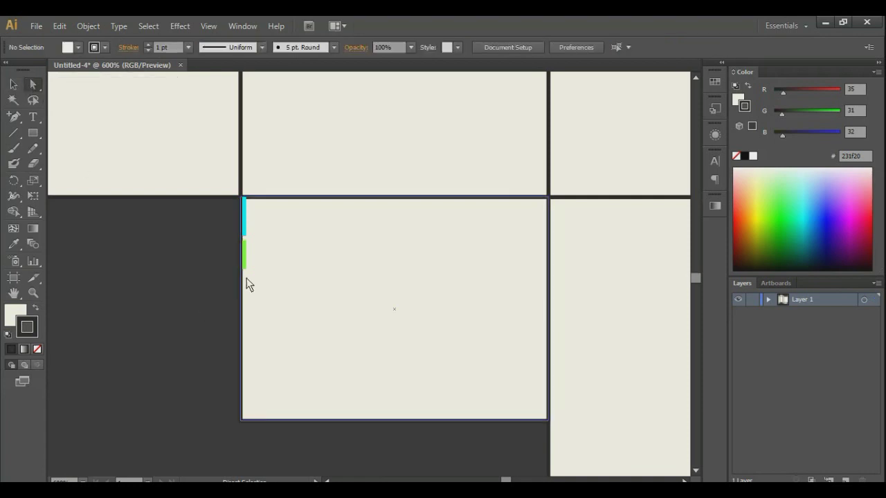
click(239, 270)
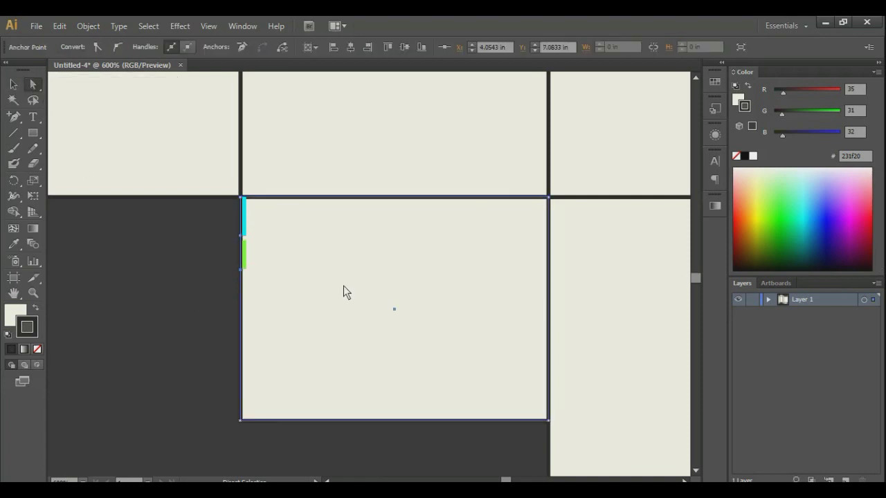
key(Right)
key(Right)
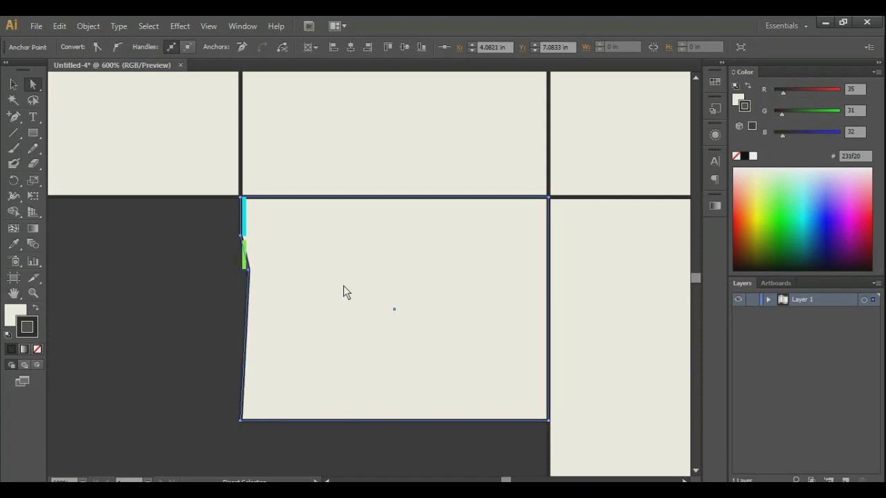
key(Right)
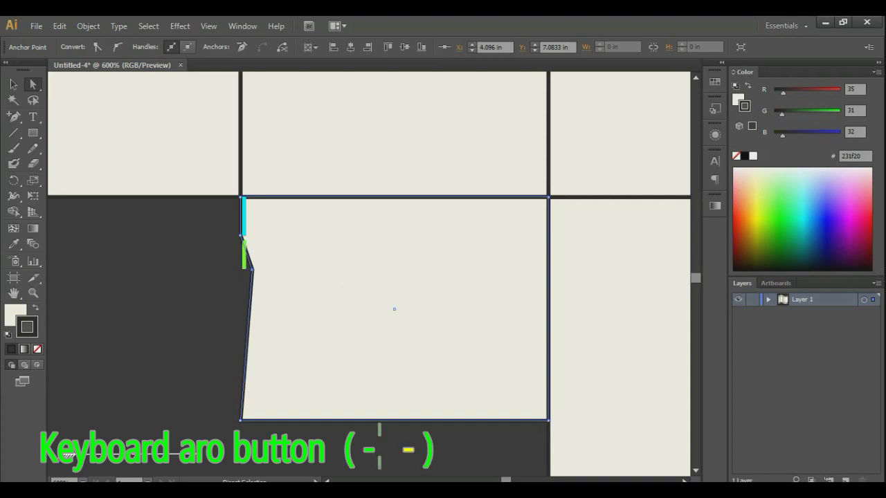
- Nudge the panel's bottom-left corner three steps right so the edge tapers inward
click(239, 421)
key(Right)
key(Right)
key(Right)
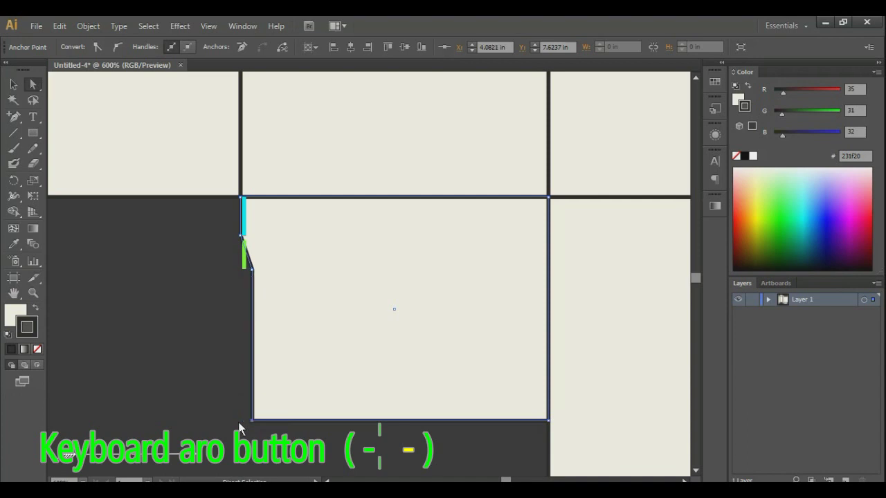
key(Right)
key(Right)
key(Right)
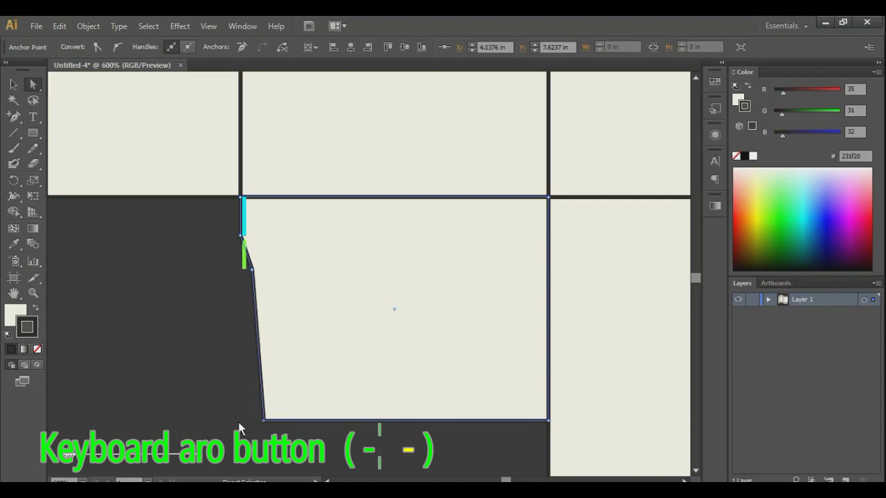
key(Right)
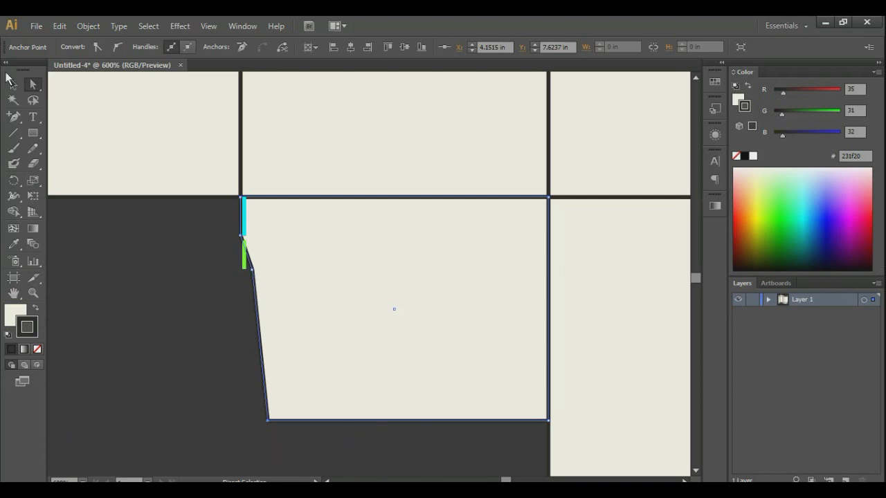
scroll(161, 366, up, 1)
click(244, 307)
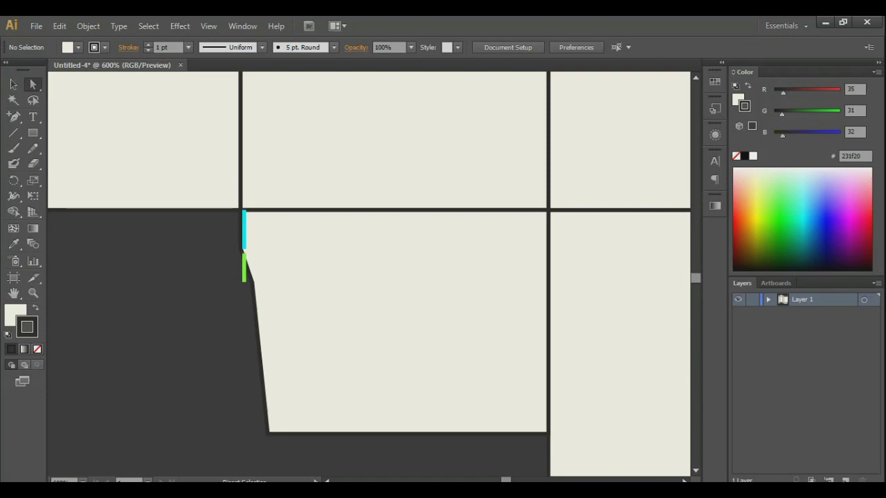
- Drag the cyan and green guide marks off the tapered right panel
drag(508, 479, 506, 480)
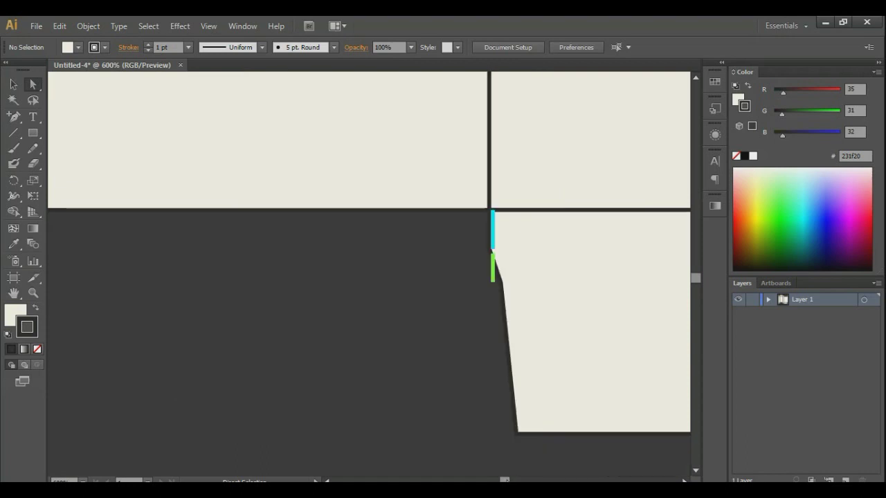
key(v)
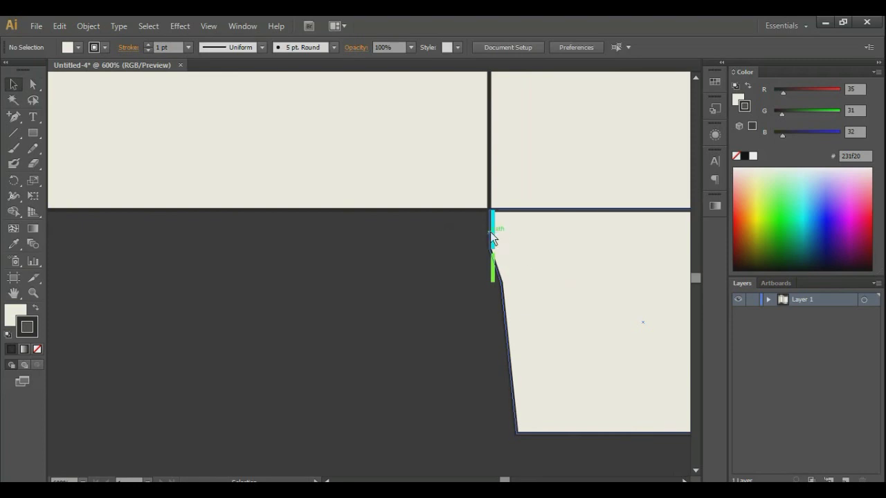
mouse_move(491, 235)
mouse_down()
mouse_move(380, 286)
mouse_move(503, 293)
mouse_move(324, 308)
mouse_up()
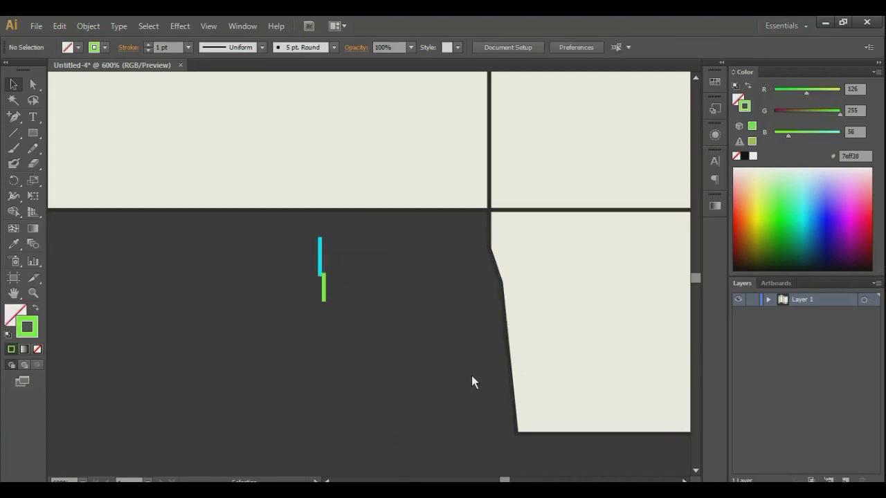
scroll(367, 277, left, 1)
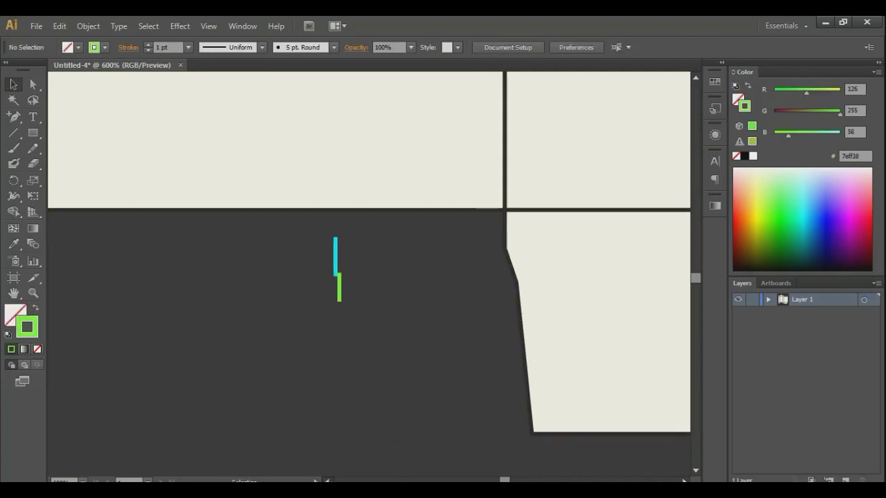
scroll(367, 277, left, 3)
scroll(367, 277, left, 3)
scroll(573, 270, left, 3)
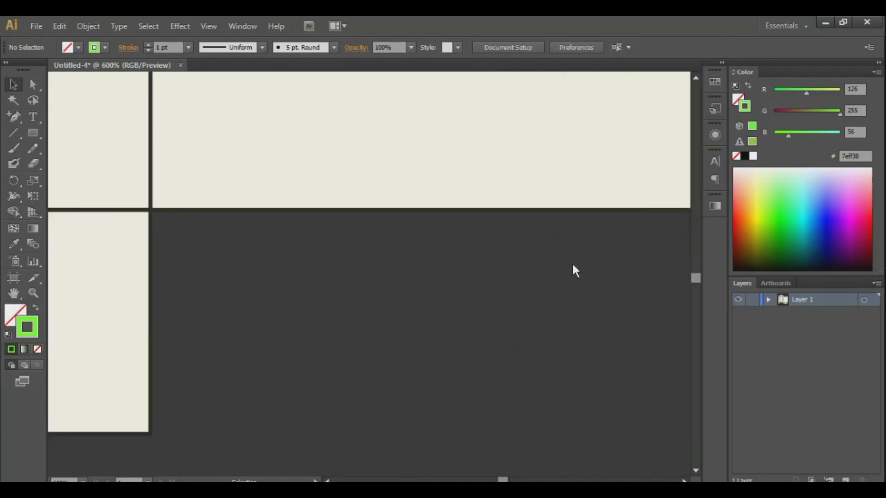
scroll(591, 362, right, 2)
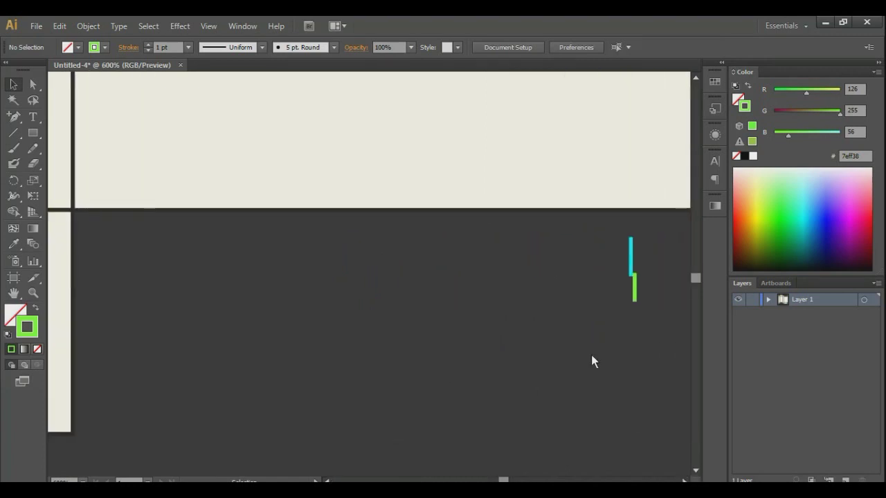
- Place the cyan mark on the lower-left panel's right edge with the green mark directly beneath
drag(631, 249, 86, 241)
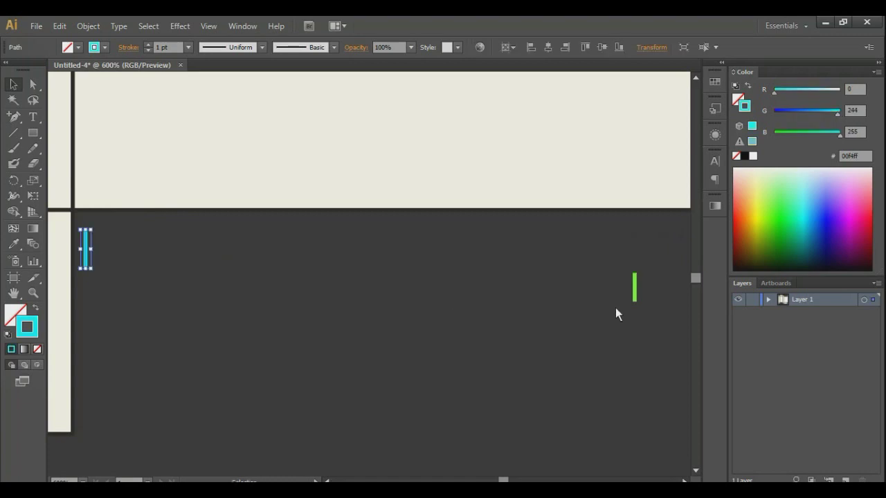
drag(635, 287, 149, 279)
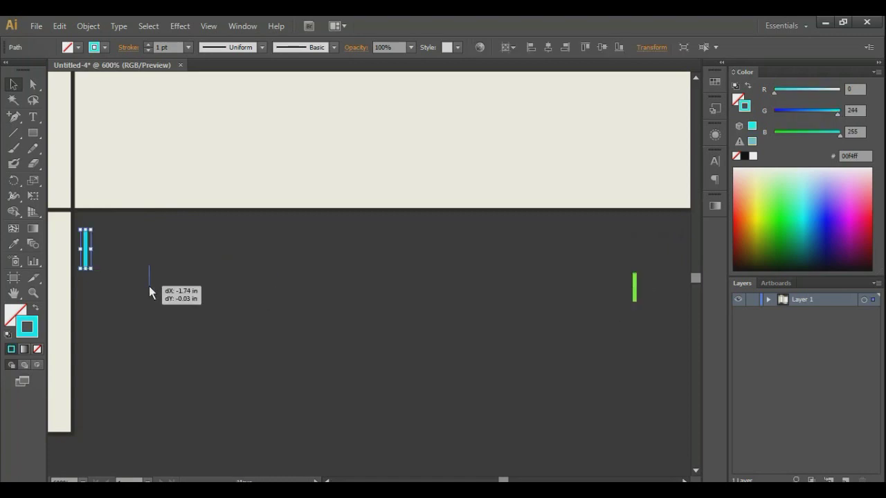
scroll(276, 338, left, 2)
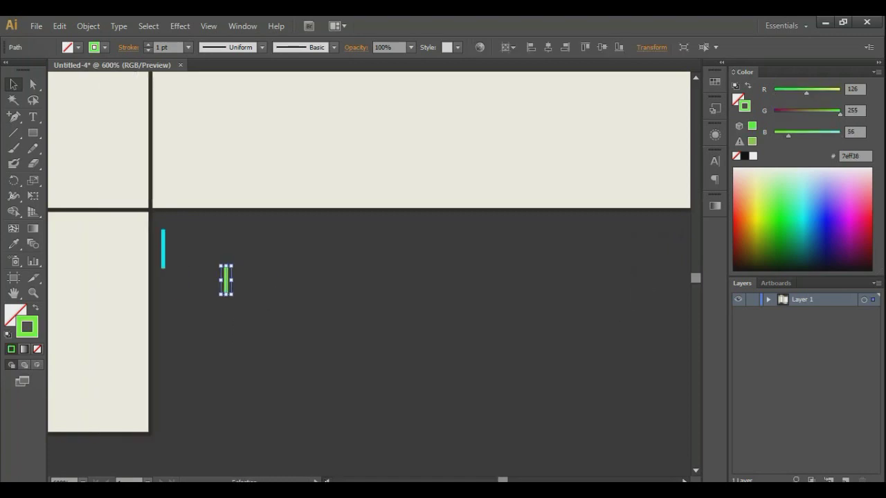
scroll(311, 341, left, 2)
drag(255, 254, 238, 238)
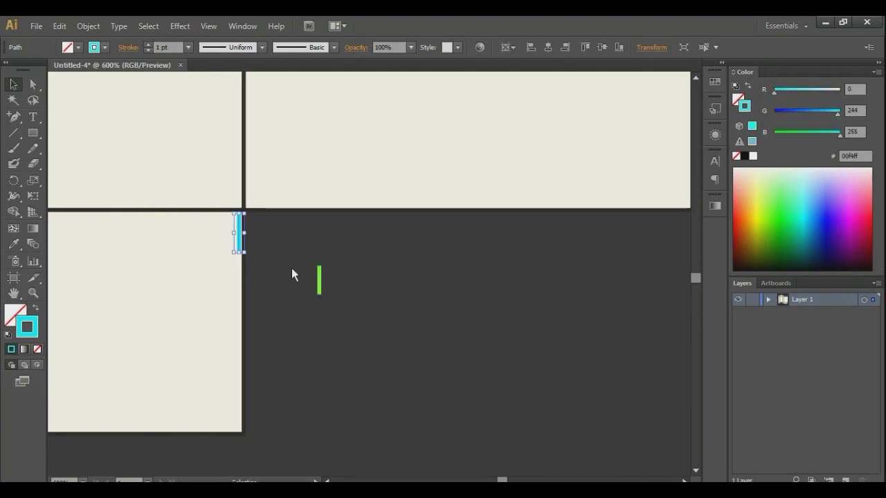
mouse_move(318, 292)
mouse_down()
mouse_move(263, 293)
mouse_move(238, 277)
mouse_up()
click(340, 284)
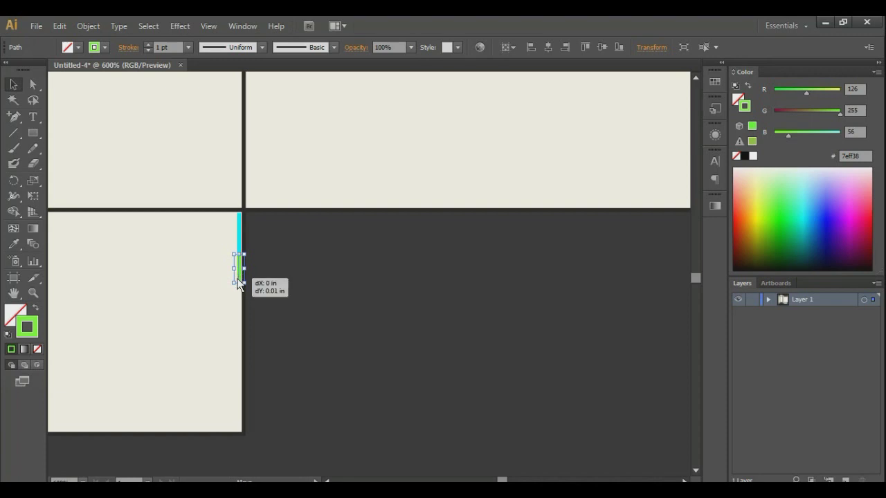
click(340, 284)
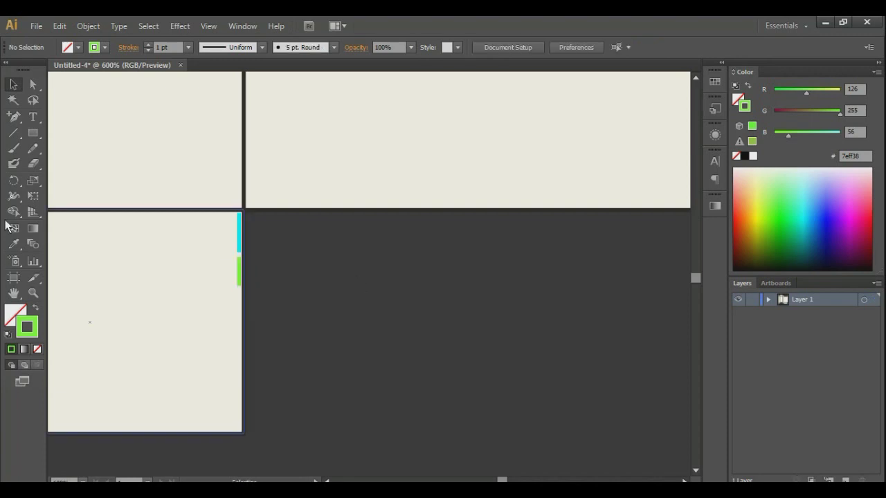
- Add an anchor at the green mark on the panel's right edge and nudge it two steps left
click(13, 118)
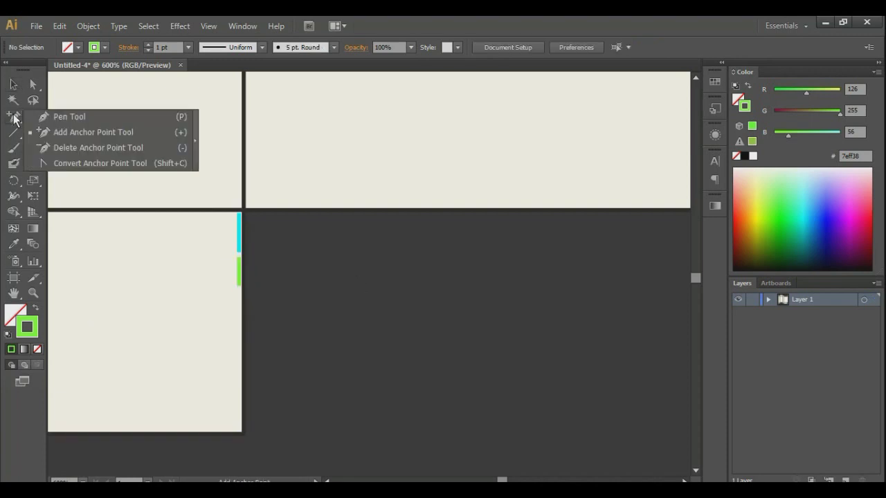
click(71, 132)
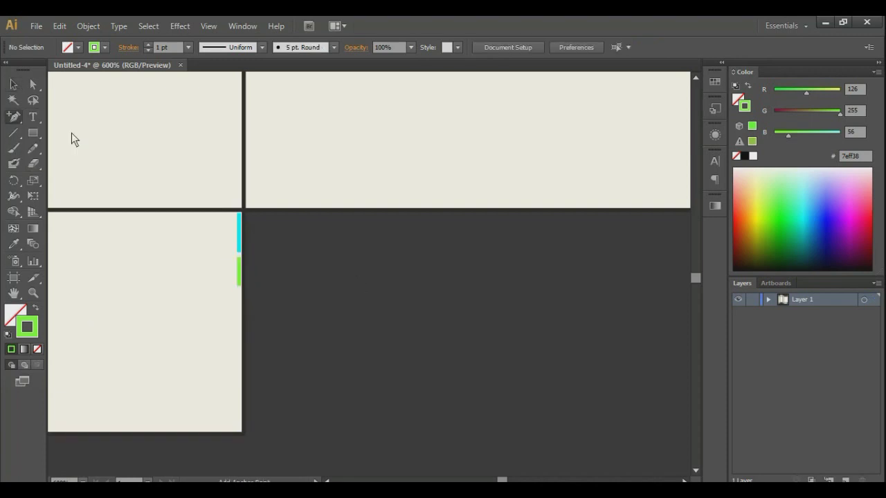
click(244, 256)
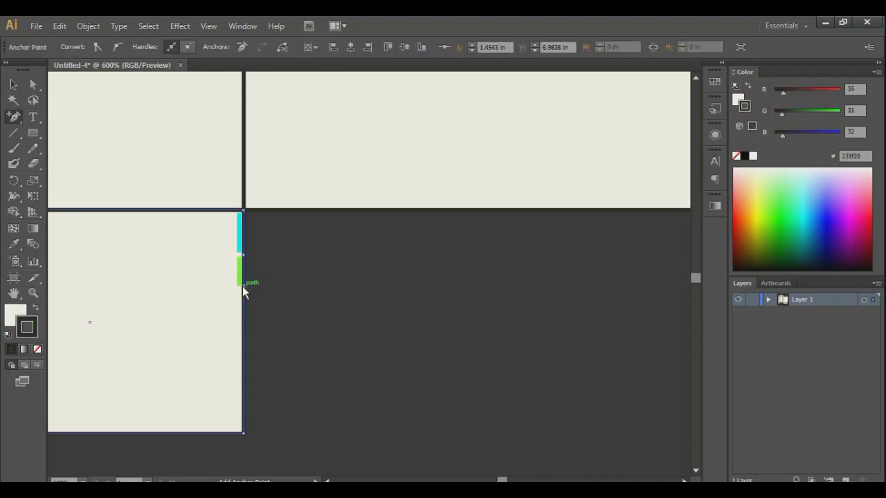
click(243, 286)
click(32, 85)
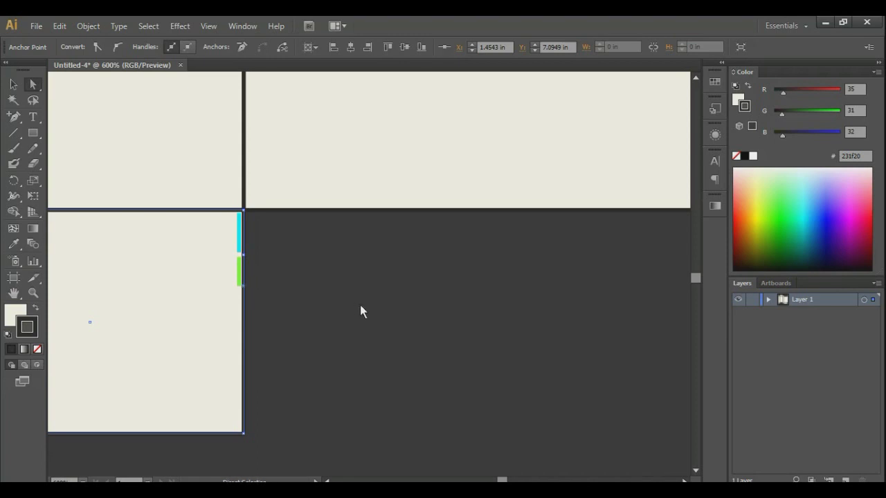
key(Left)
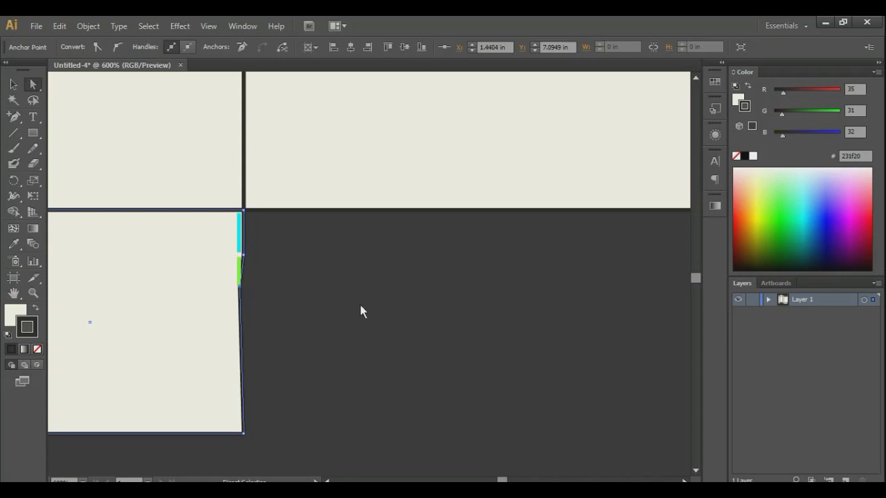
key(Left)
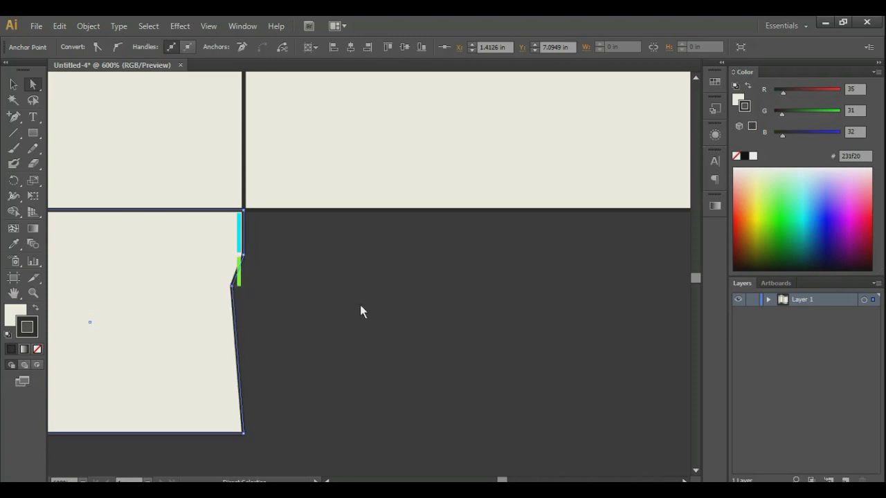
click(242, 434)
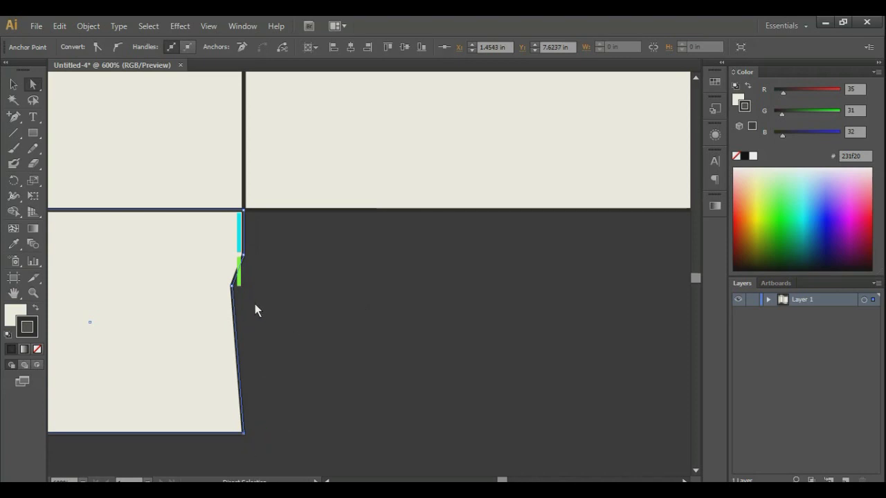
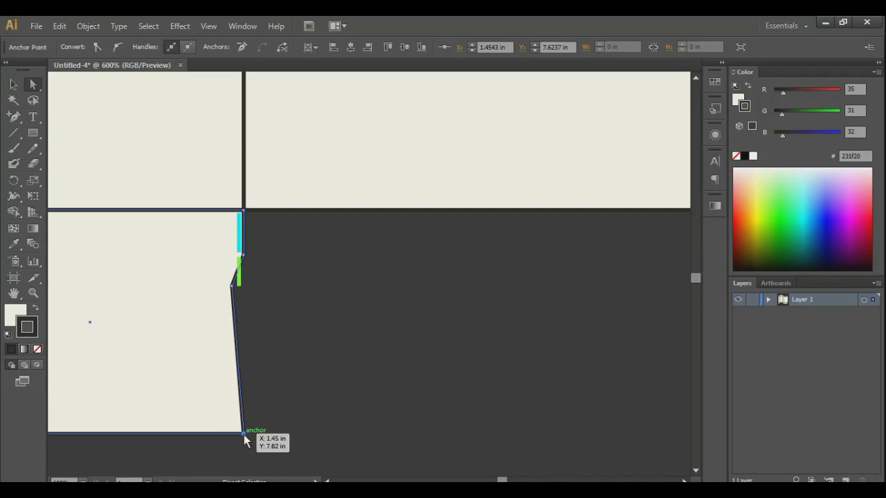
- Nudge the bottom-left flap's lower-right corner left to taper it
key(Left)
key(Left)
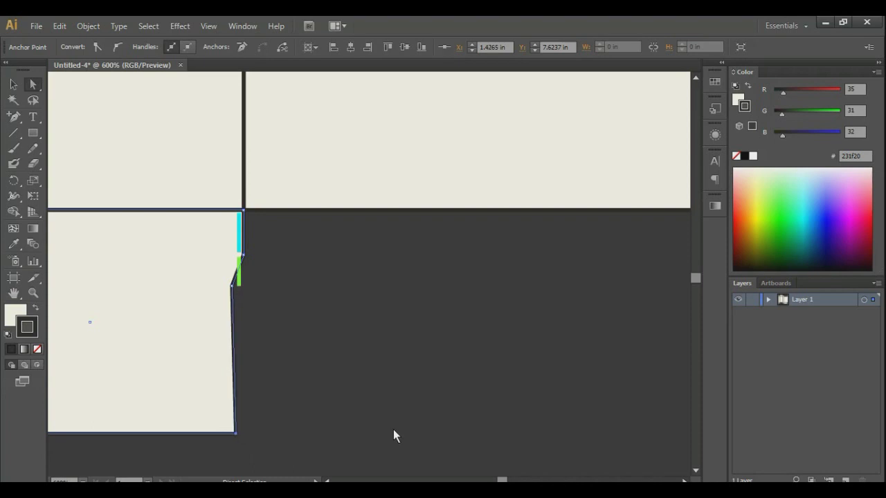
key(Left)
key(Left)
key(Left)
key(Left)
key(Left)
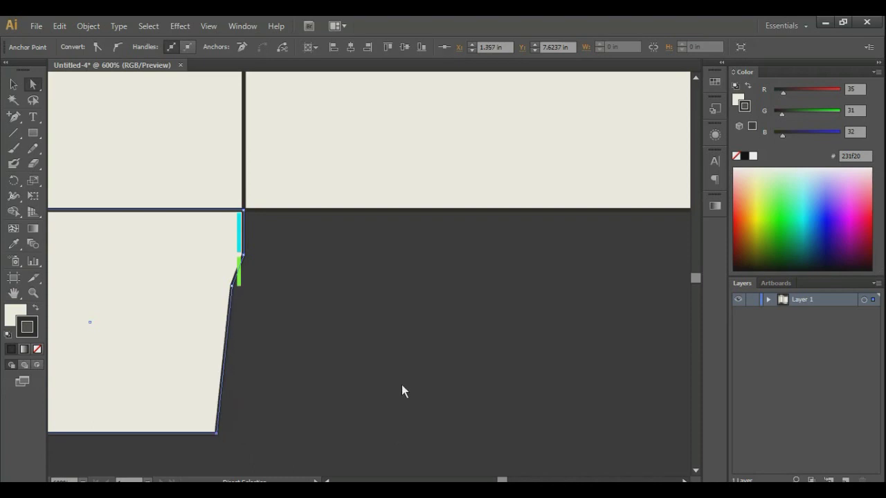
click(406, 324)
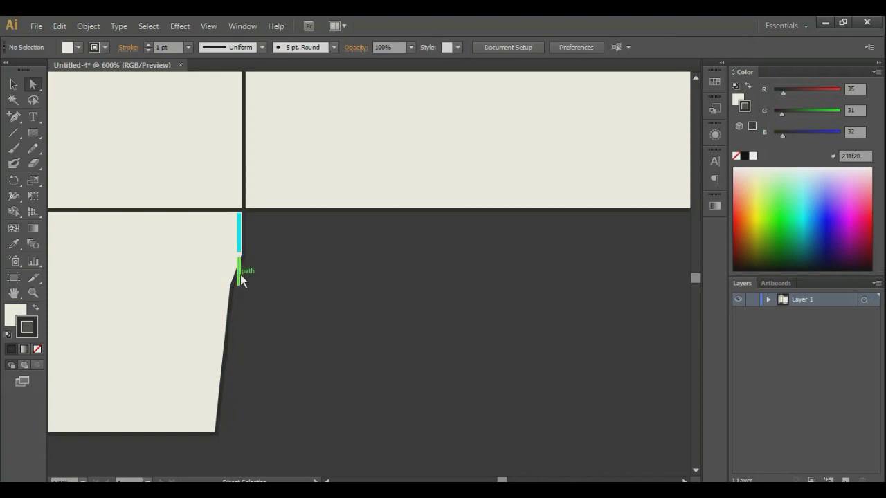
- Move the green and cyan marker lines off the flap's edge and zoom out
drag(241, 278, 382, 282)
drag(238, 234, 440, 253)
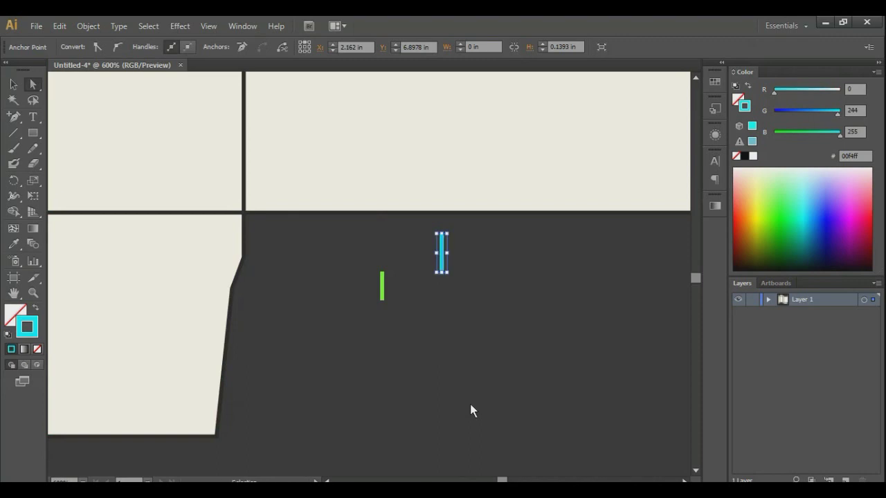
click(470, 405)
key(ctrl+minus)
key(ctrl+minus)
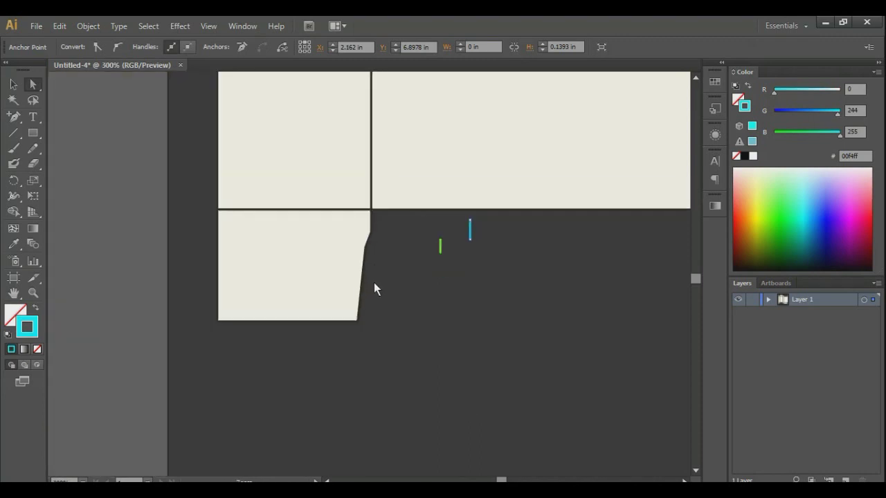
key(ctrl+minus)
key(ctrl+minus)
key(ctrl+minus)
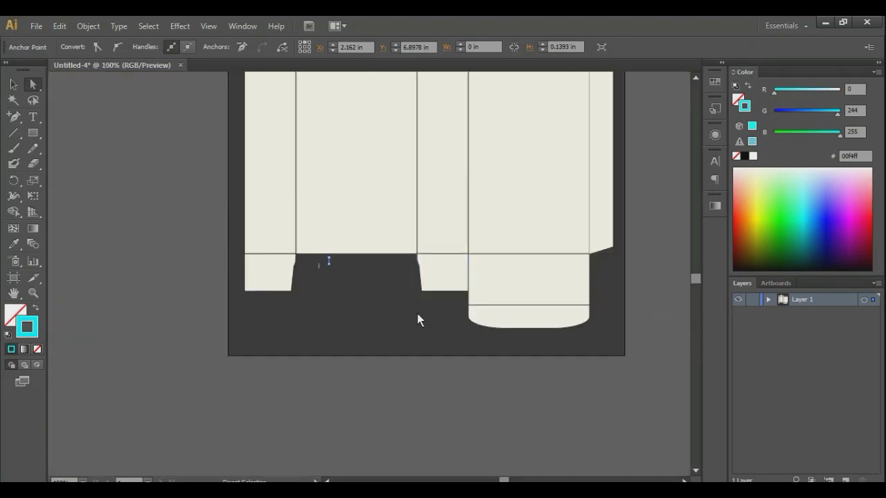
- Duplicate the tapered bottom flap and rotate the copy 180°
scroll(416, 316, up, 3)
scroll(414, 316, up, 3)
scroll(450, 414, down, 3)
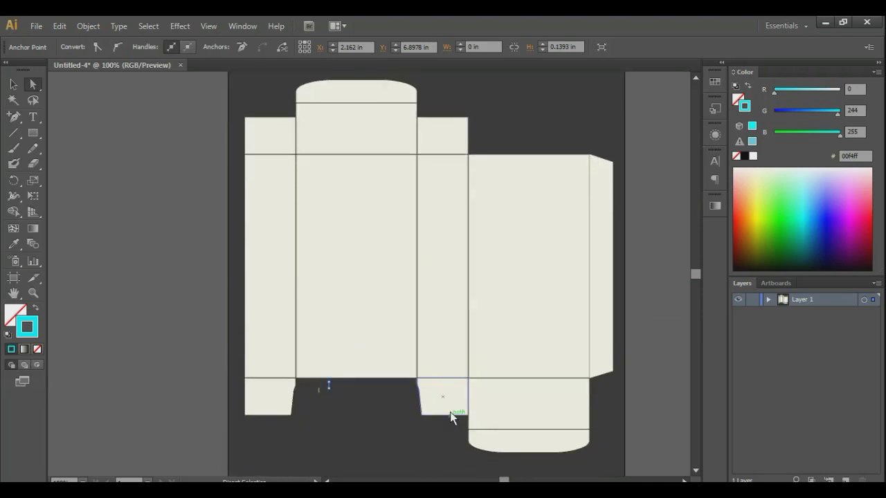
alt+drag(450, 389, 557, 123)
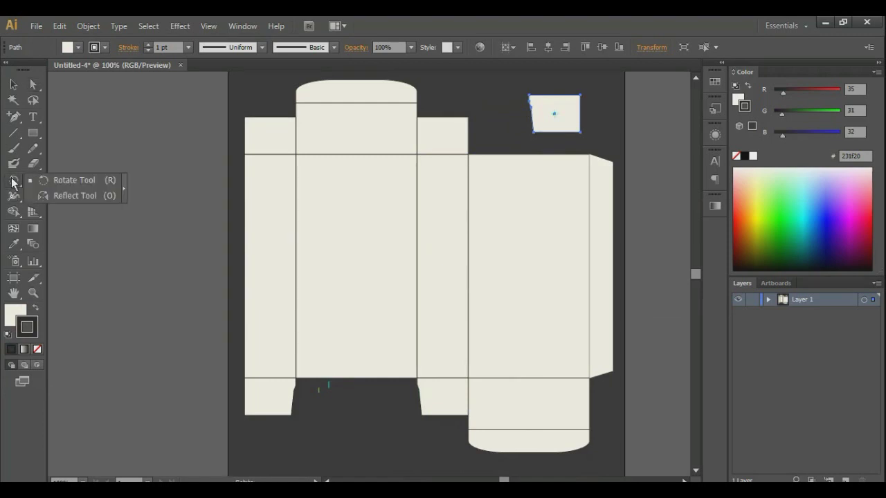
drag(13, 183, 75, 178)
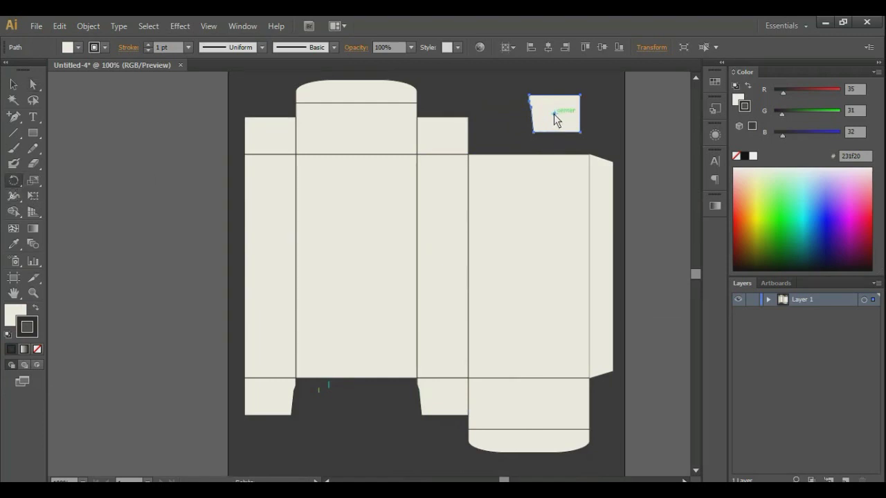
alt+click(554, 113)
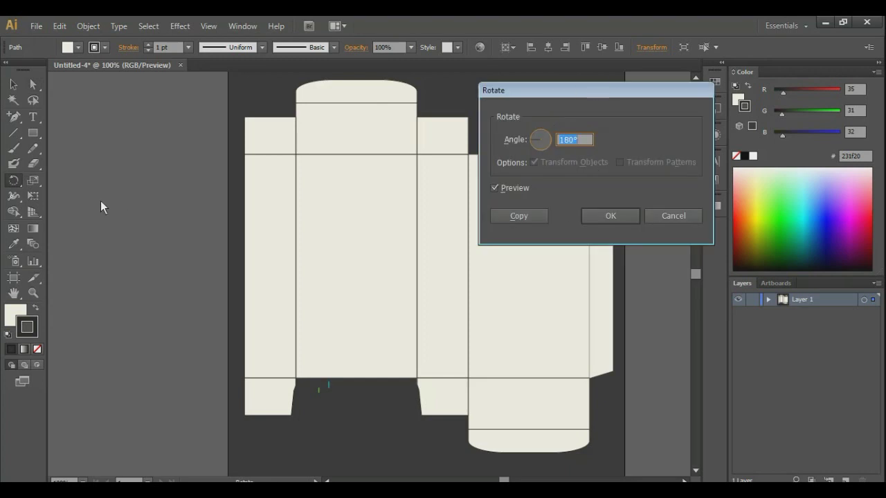
drag(100, 201, 132, 195)
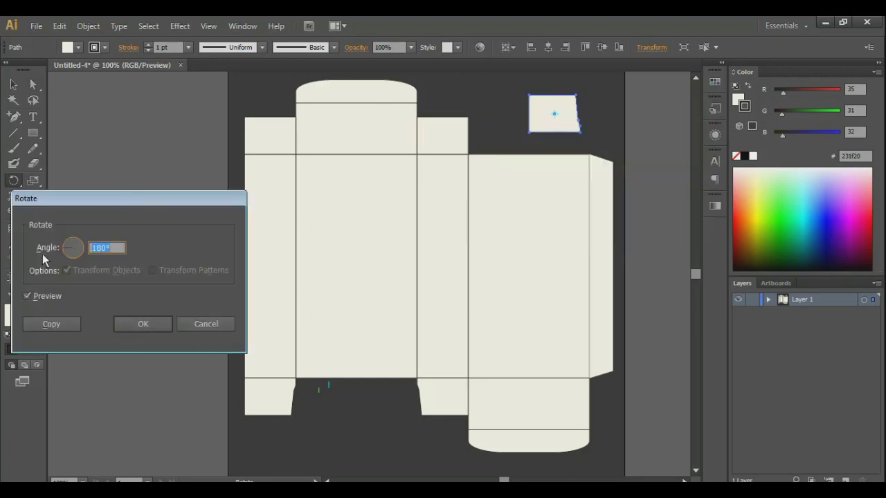
click(143, 325)
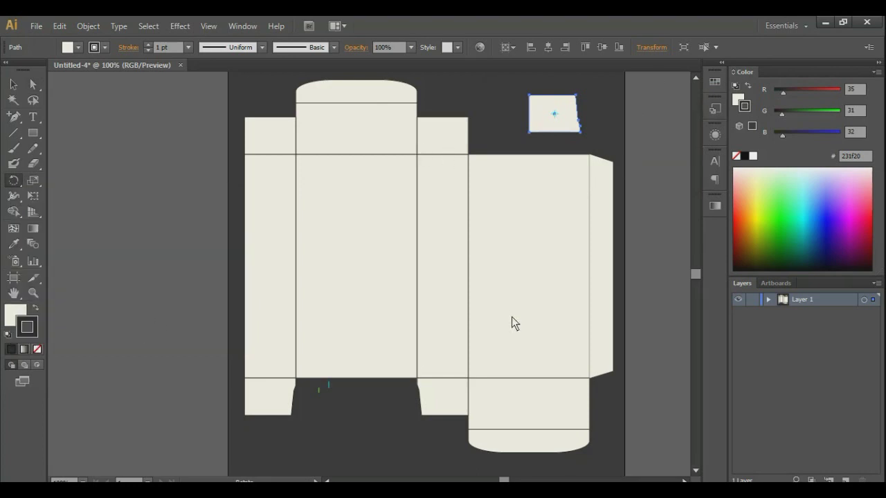
- Place the rotated flap on the right panel's upper flap and copy the bottom-left flap aside
click(13, 84)
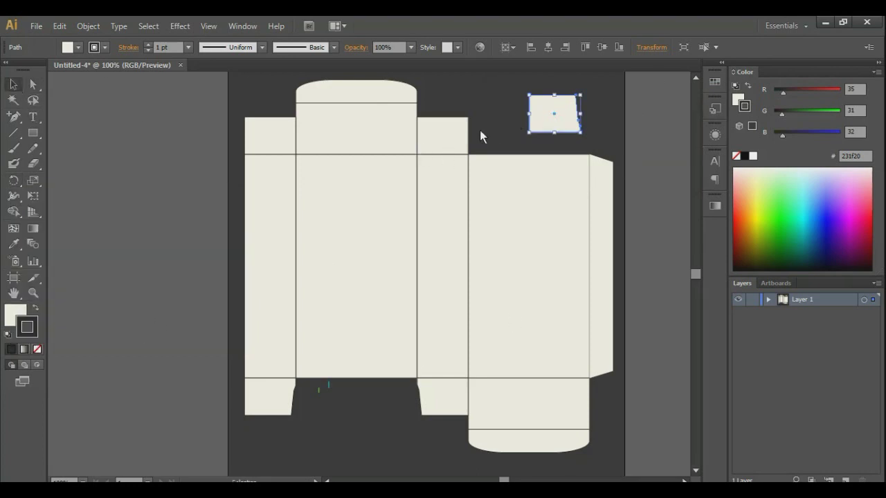
drag(574, 125, 670, 124)
drag(575, 120, 464, 130)
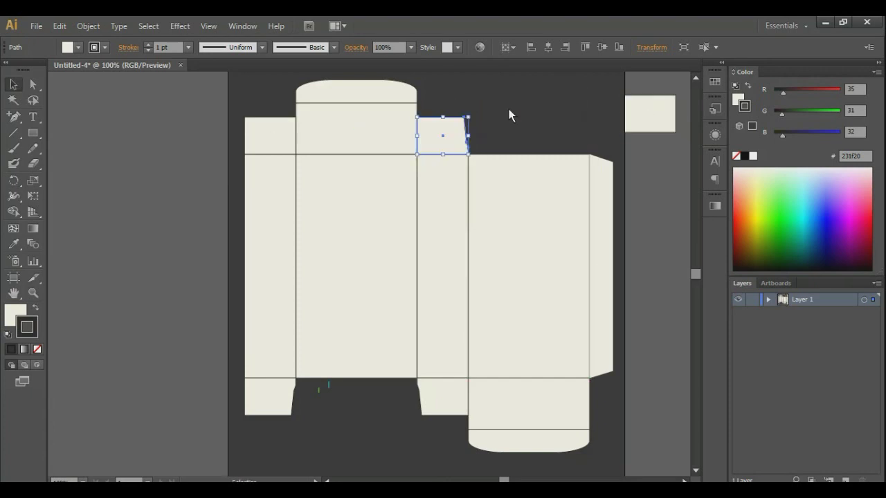
click(527, 89)
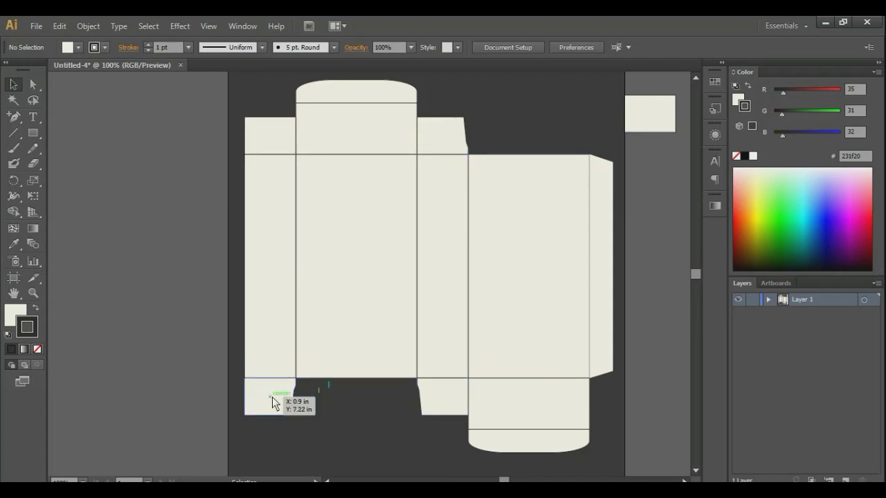
drag(272, 396, 155, 199)
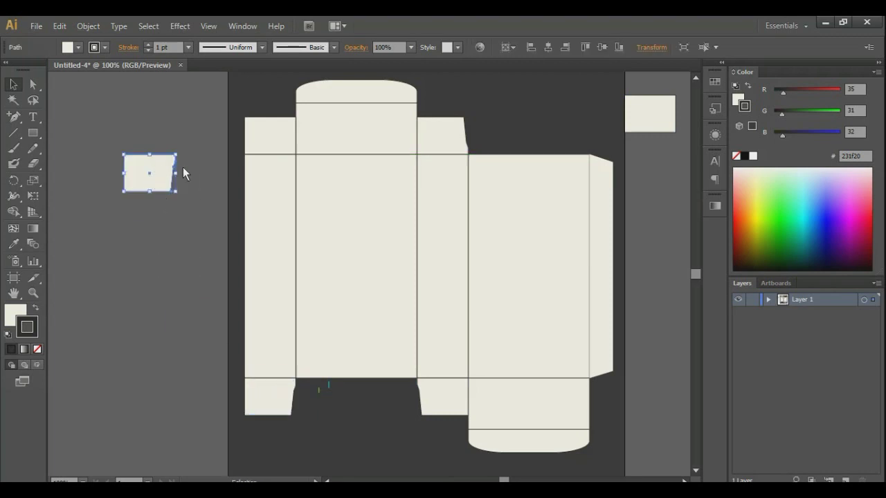
- Rotate the bottom-left flap copy 180° and place it over the upper-left flap
right_click(169, 165)
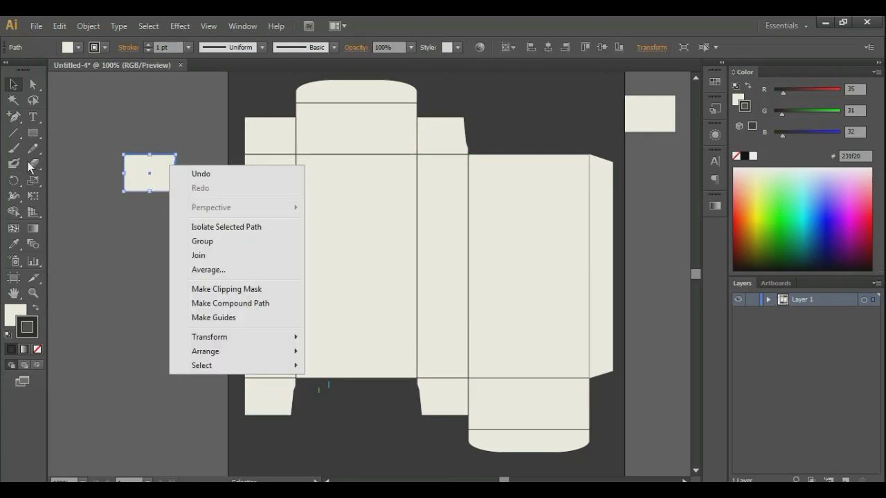
click(14, 181)
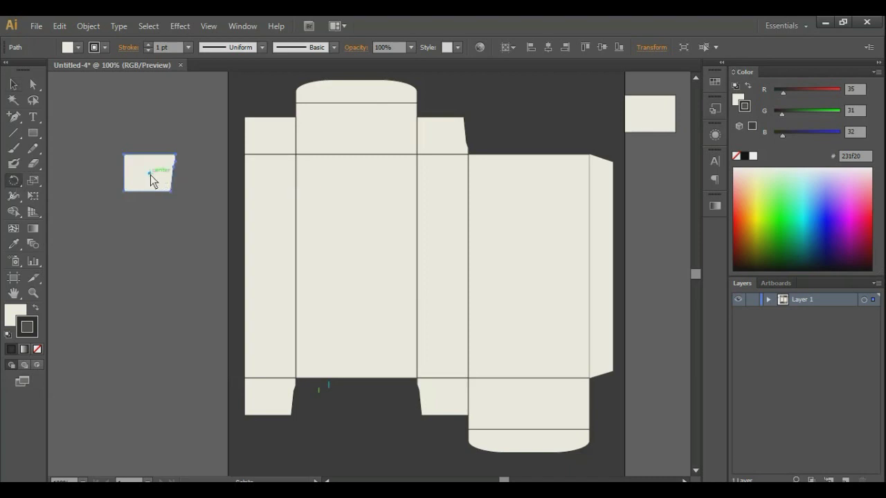
alt+click(150, 174)
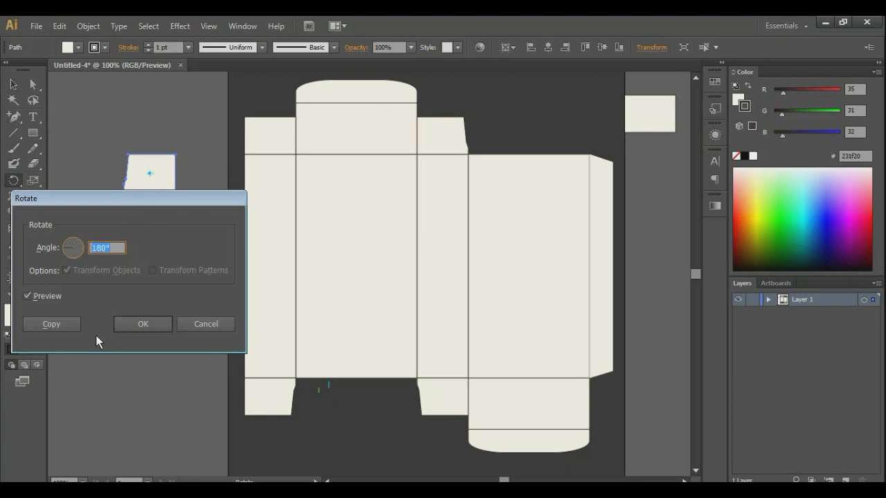
click(146, 330)
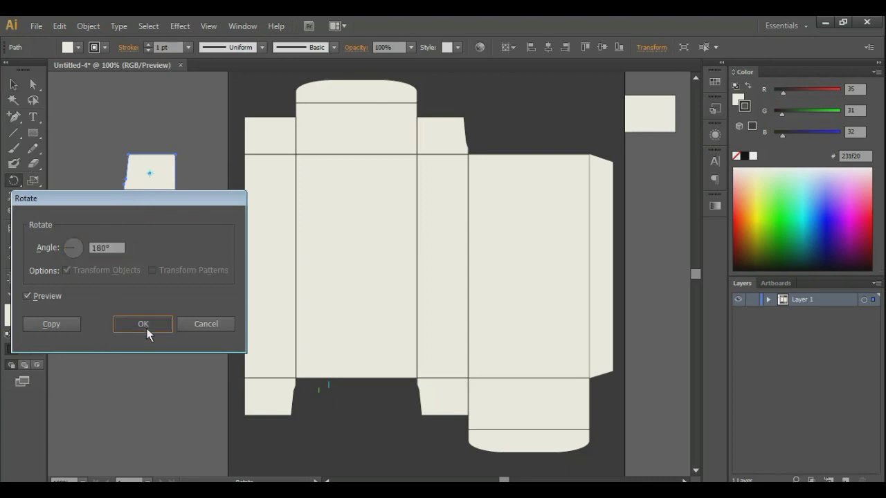
click(14, 84)
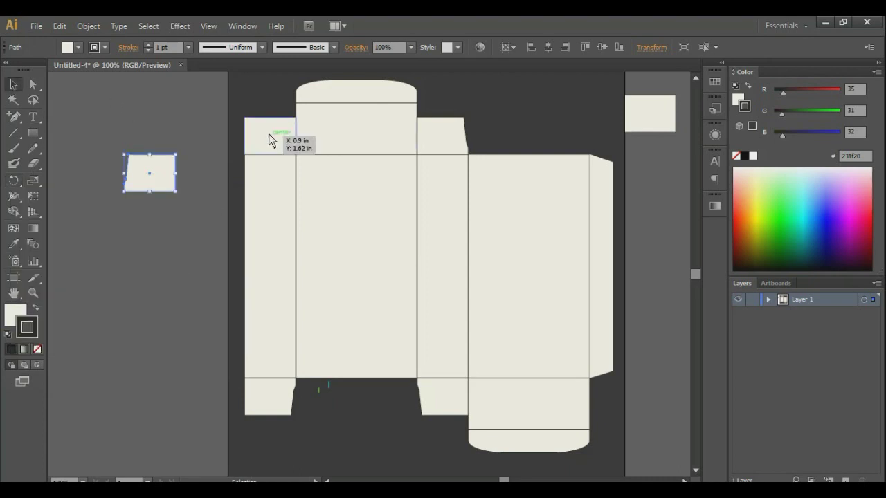
drag(268, 134, 143, 118)
drag(160, 168, 274, 130)
click(66, 356)
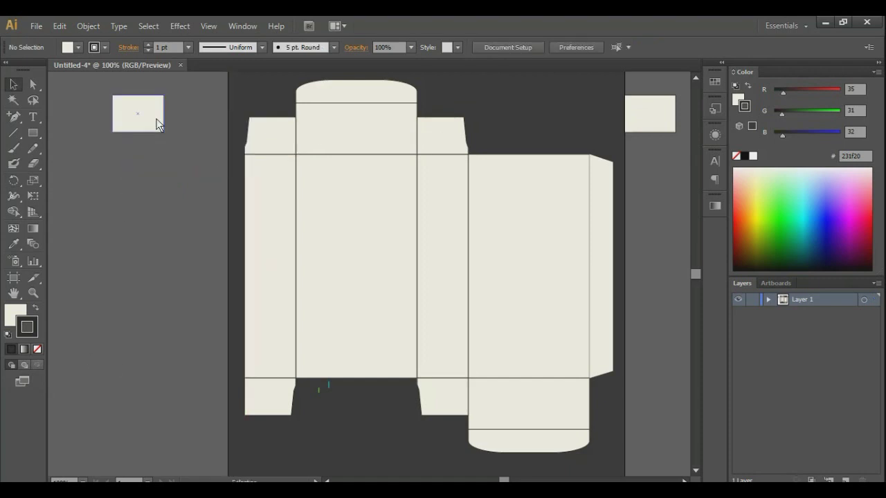
- Delete the two spare flap copies and select the marker lines below the box
click(148, 115)
key(Delete)
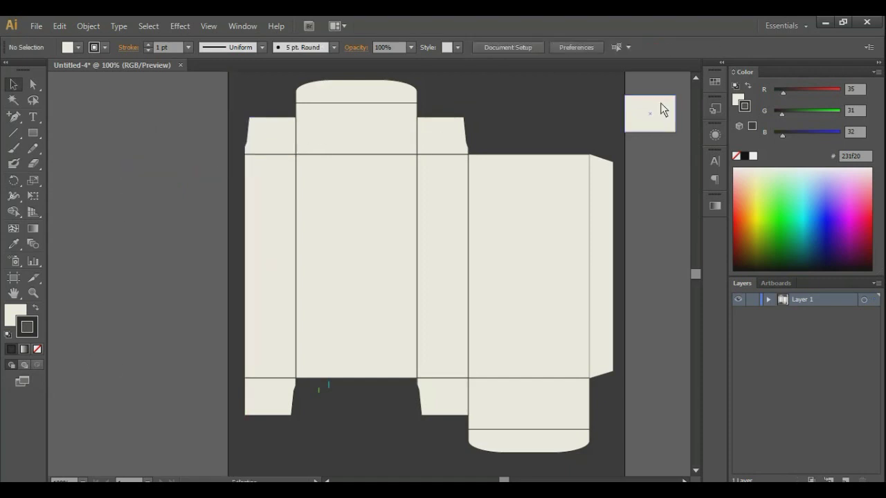
click(663, 113)
key(Delete)
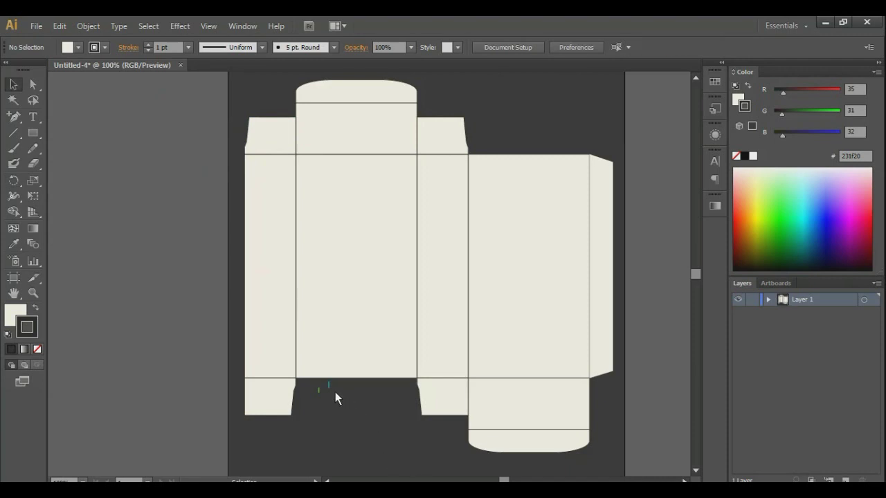
drag(335, 392, 321, 392)
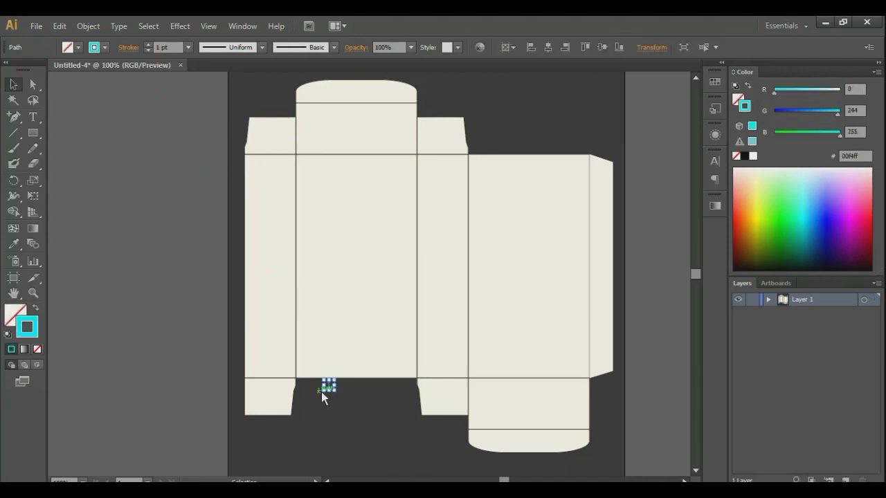
- Delete the marker lines below the box and select the large right-hand panel
key(Delete)
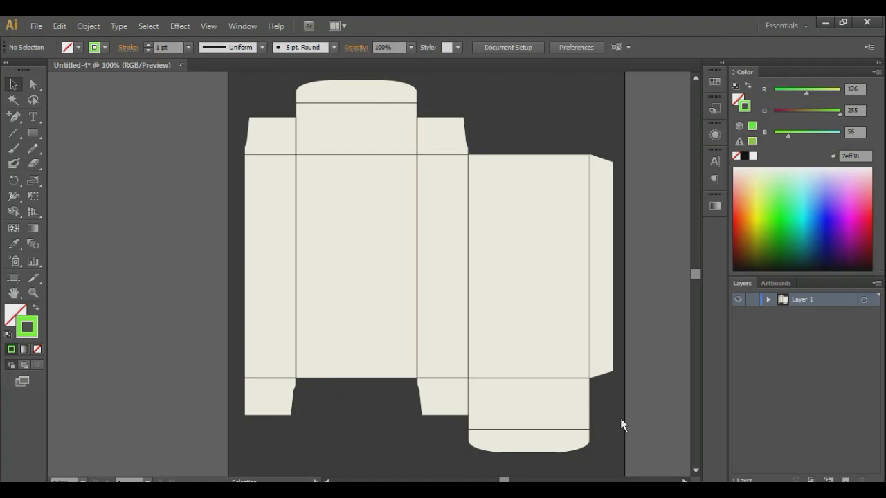
scroll(675, 320, down, 1)
scroll(678, 318, up, 1)
scroll(672, 262, up, 2)
scroll(671, 262, down, 1)
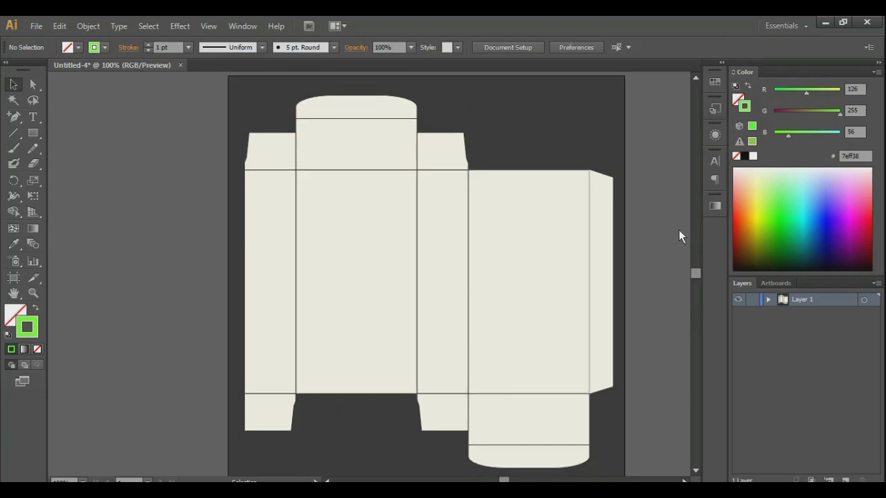
scroll(679, 230, up, 1)
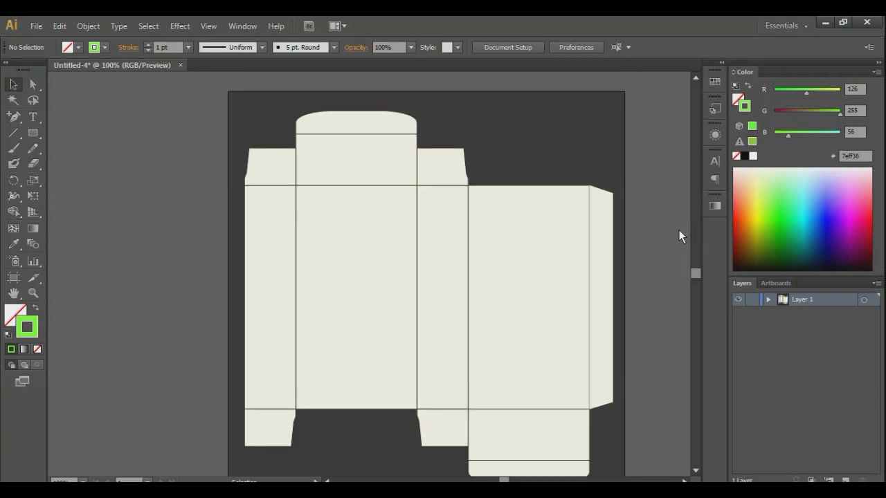
scroll(667, 256, down, 1)
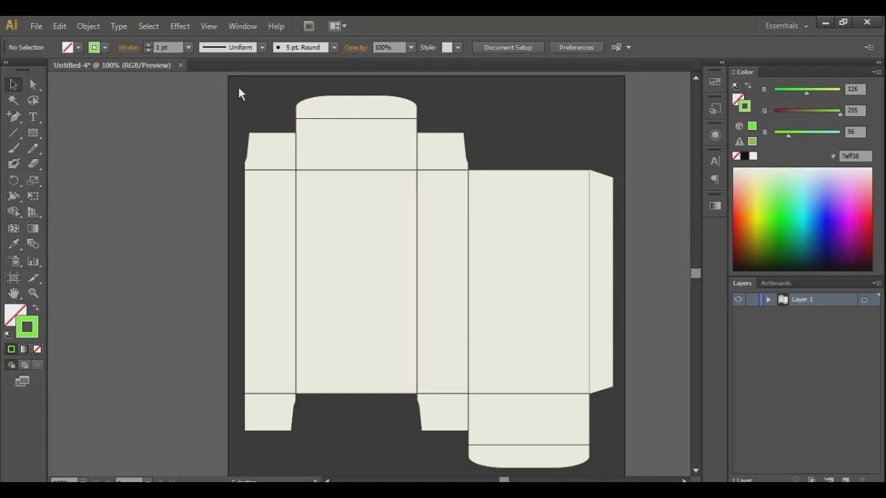
click(525, 264)
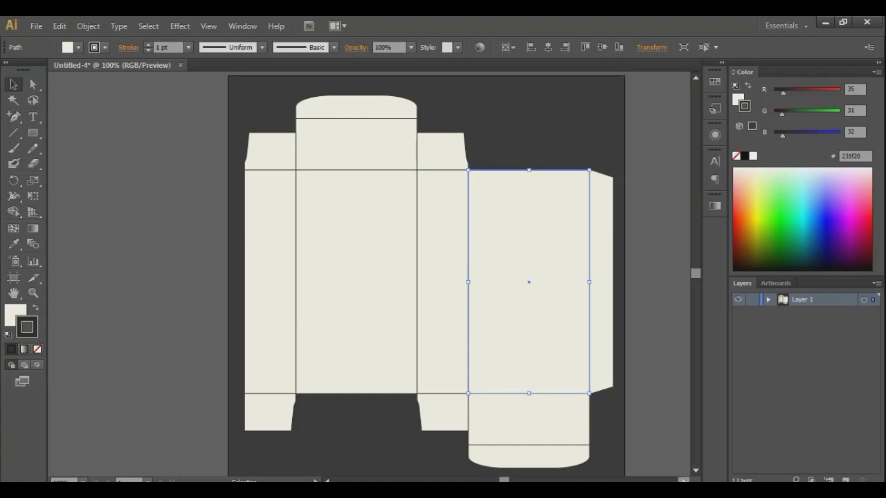
- Move the front panel off the dieline into empty space
click(684, 480)
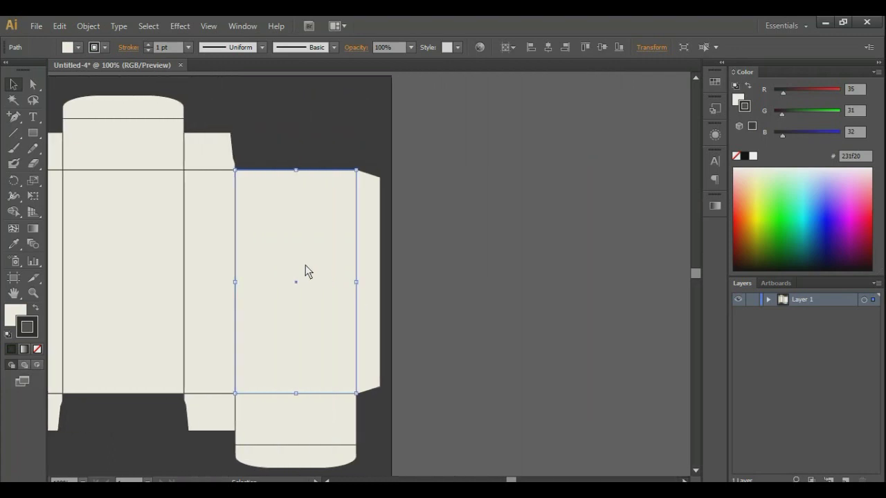
drag(305, 265, 545, 226)
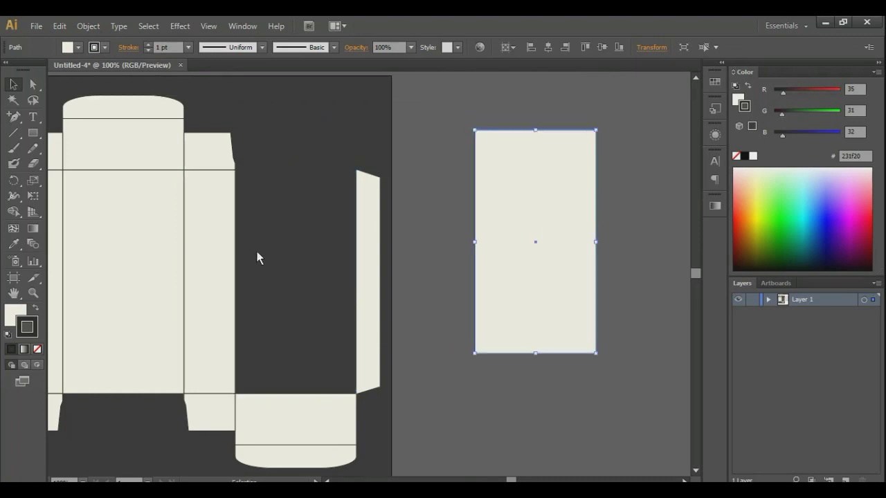
click(604, 389)
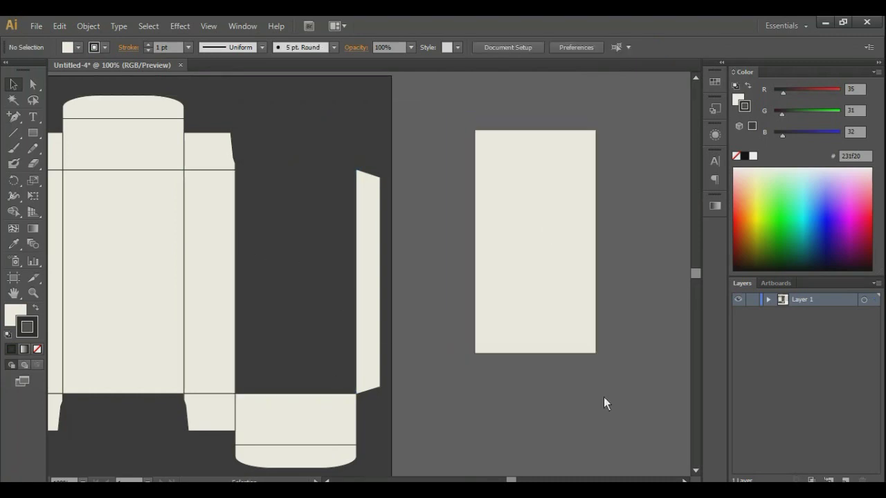
- Draw a closed shape over the panel's lower half with a curved top edge
alt+click(16, 121)
drag(17, 121, 51, 116)
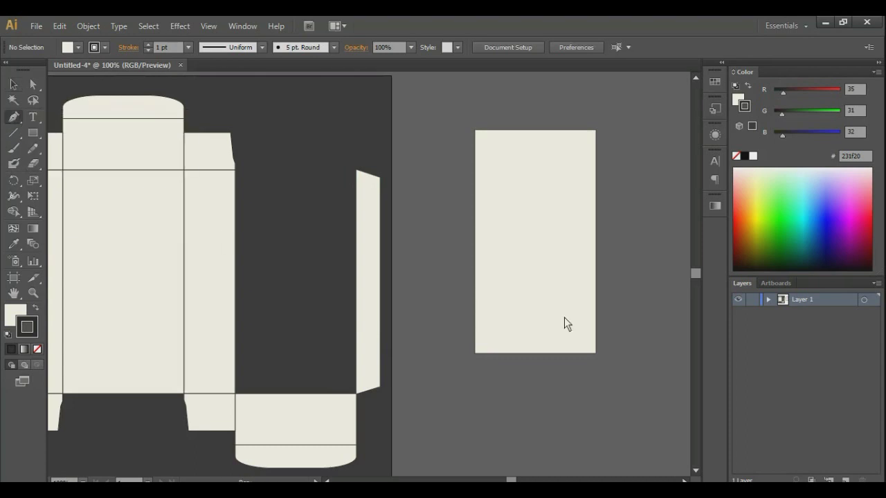
click(474, 239)
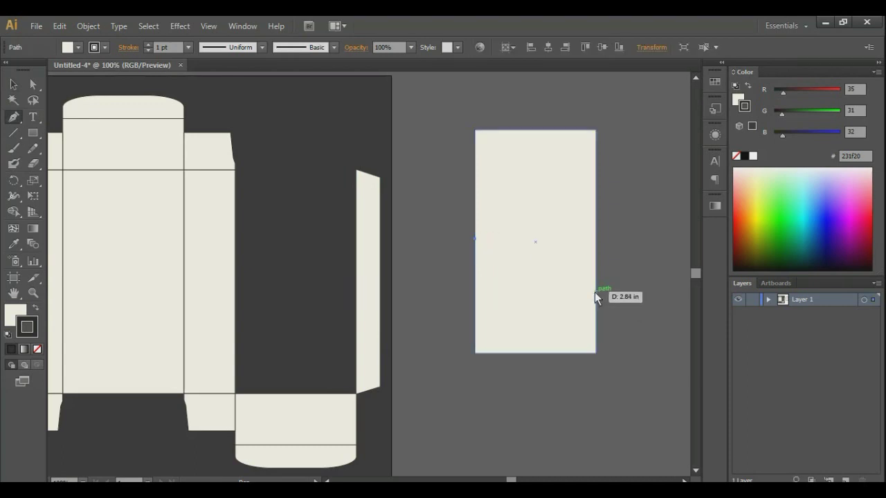
click(595, 291)
drag(600, 289, 658, 292)
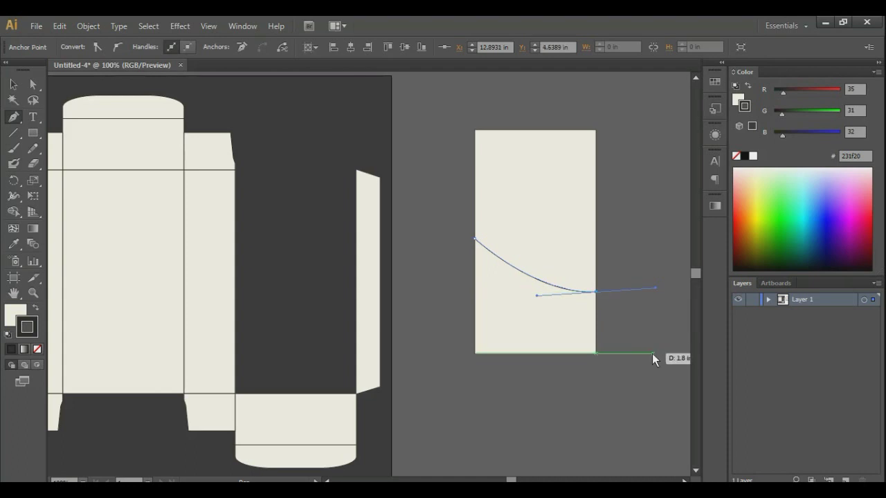
click(596, 292)
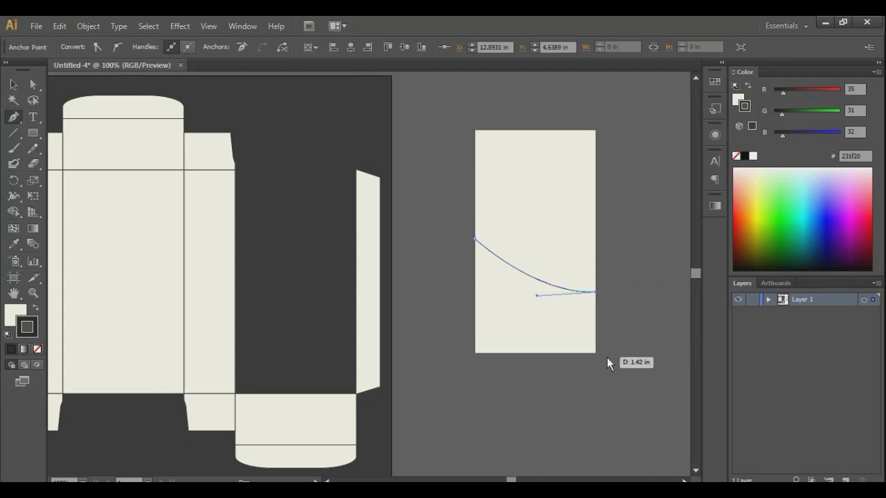
click(598, 354)
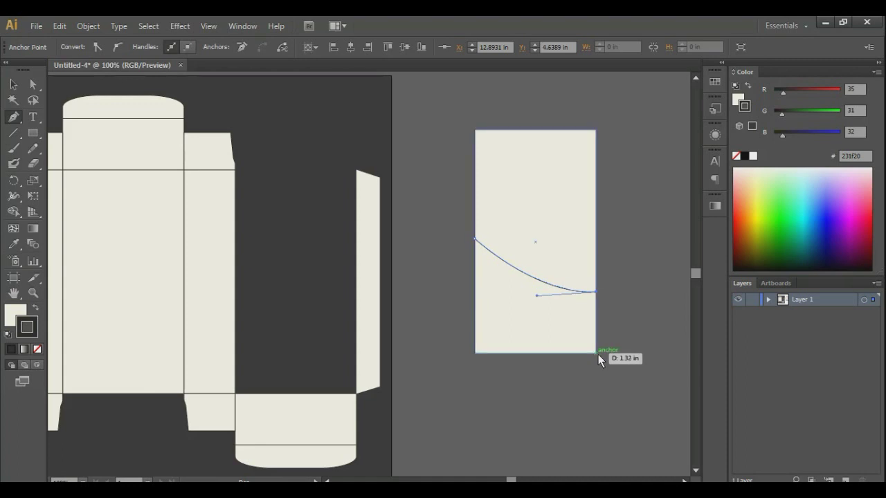
click(474, 354)
click(475, 240)
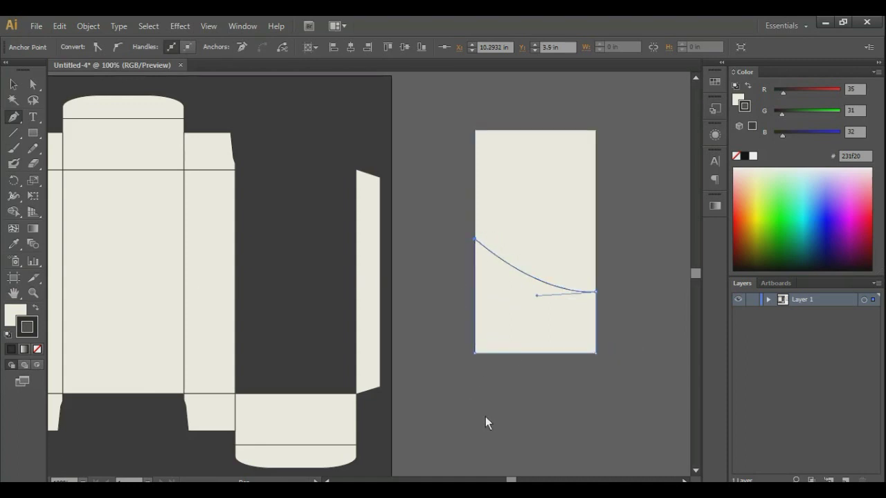
- Fill the curved shape with bright green #06ff0f
click(18, 316)
click(32, 328)
click(13, 315)
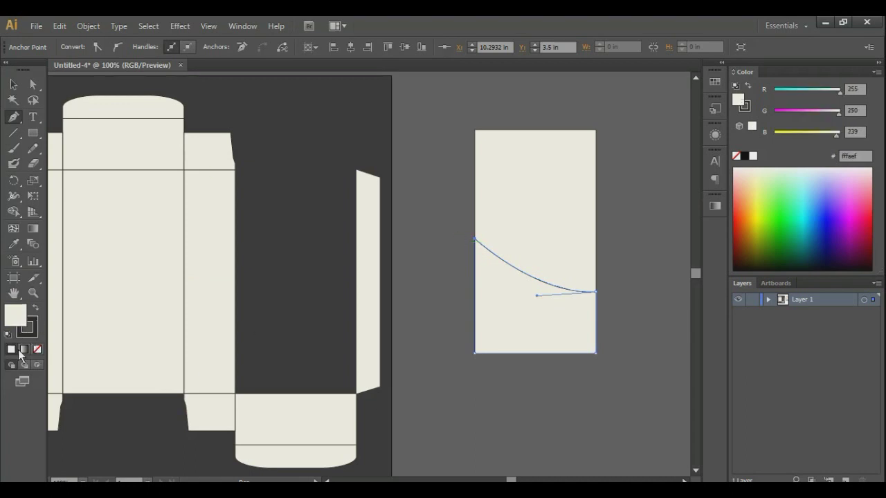
click(782, 216)
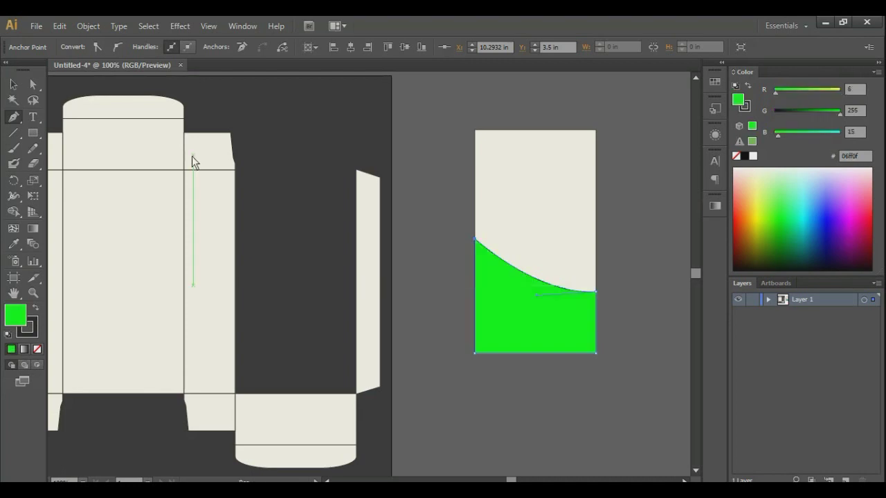
click(13, 84)
- Draw a circle about 0.95 in across below the green panel
click(435, 114)
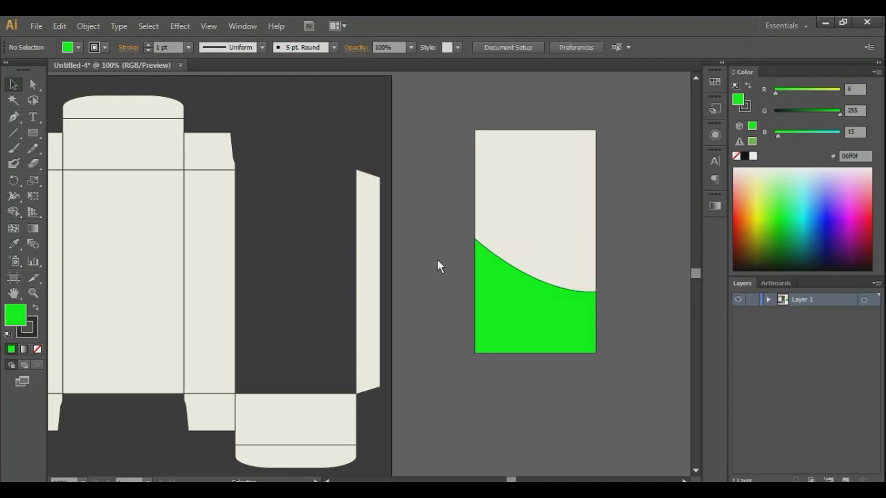
click(33, 132)
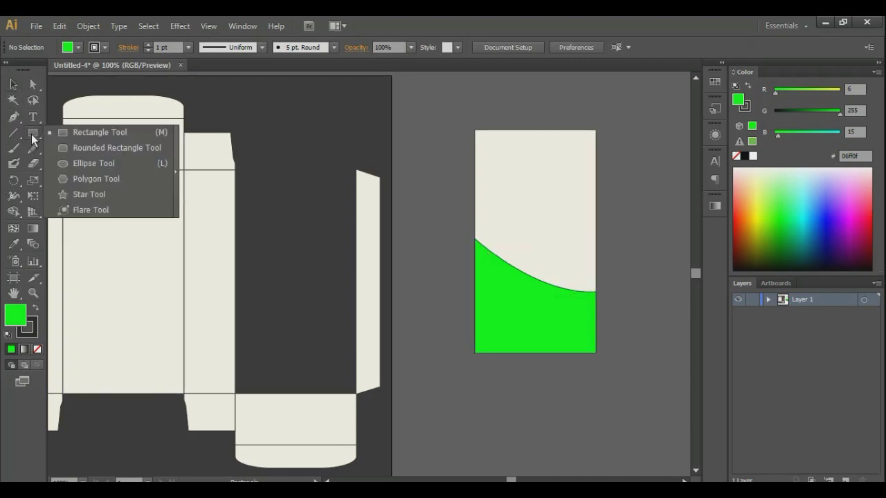
click(68, 164)
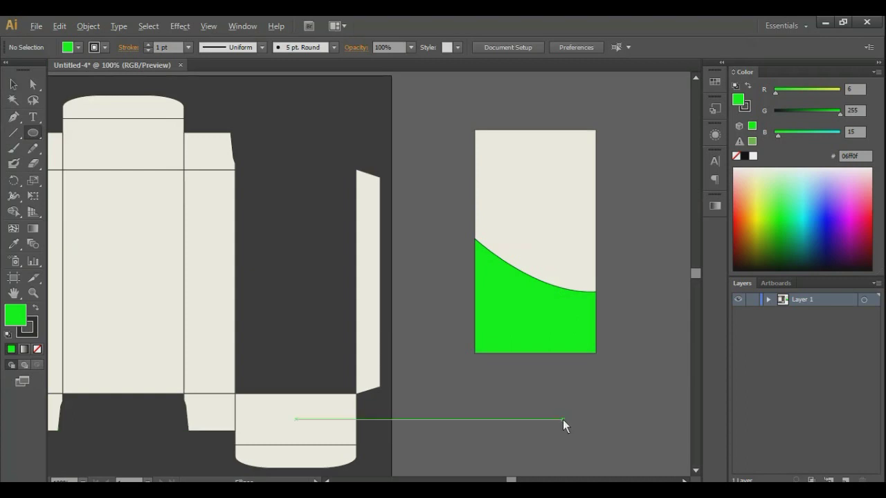
drag(563, 419, 576, 441)
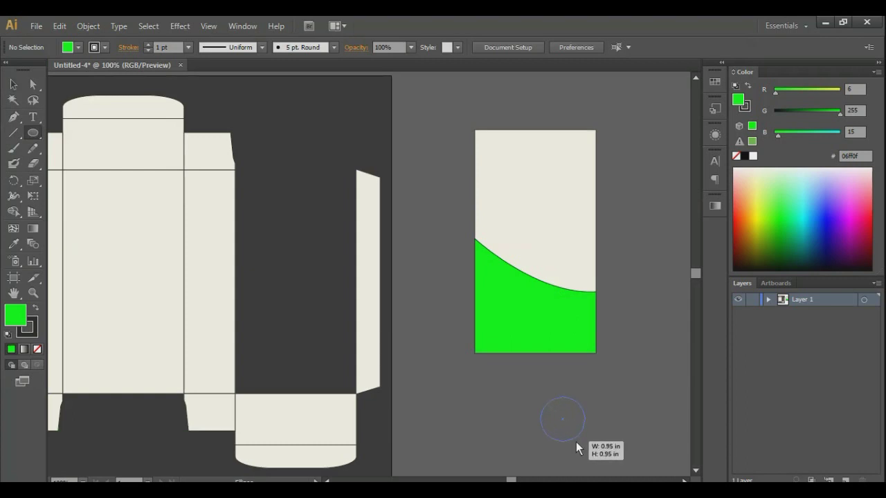
drag(576, 442, 582, 450)
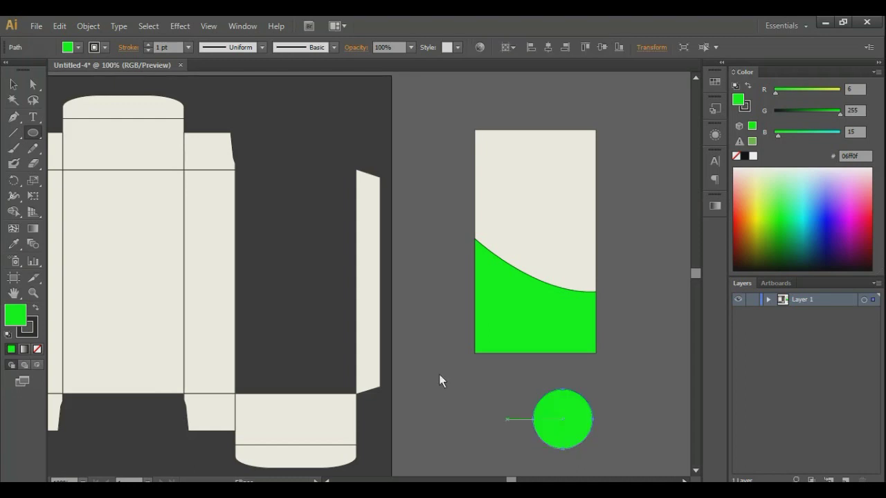
- Remove the circle's fill and try sampling the green from the curved shape
click(38, 349)
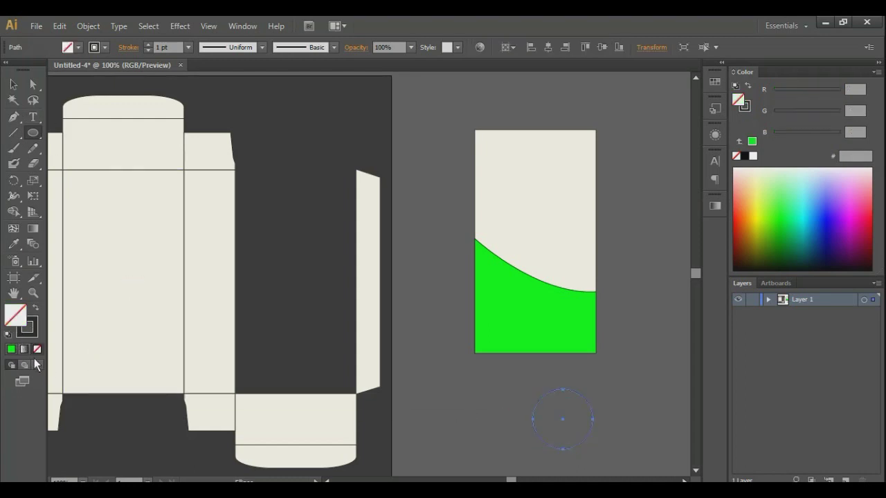
click(37, 324)
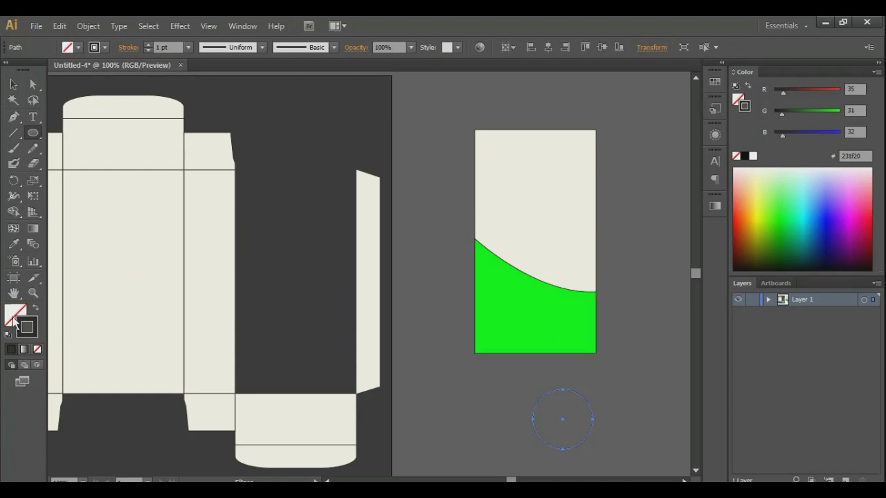
click(15, 245)
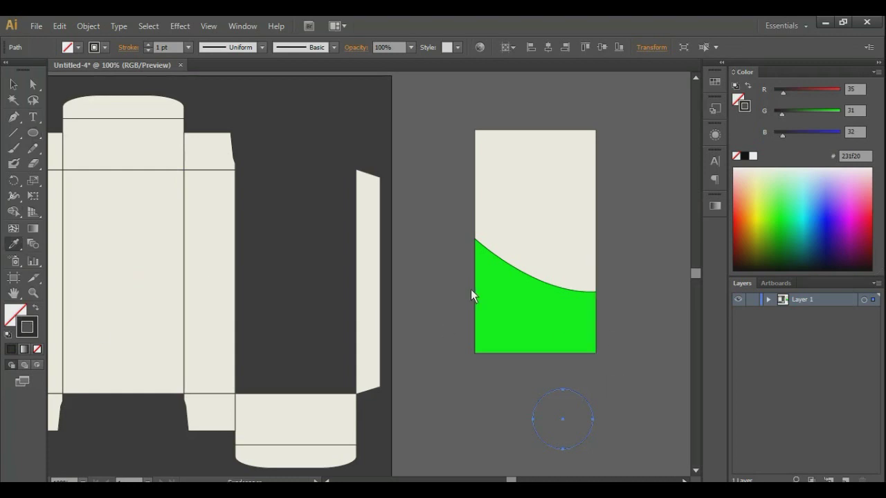
click(504, 295)
click(10, 248)
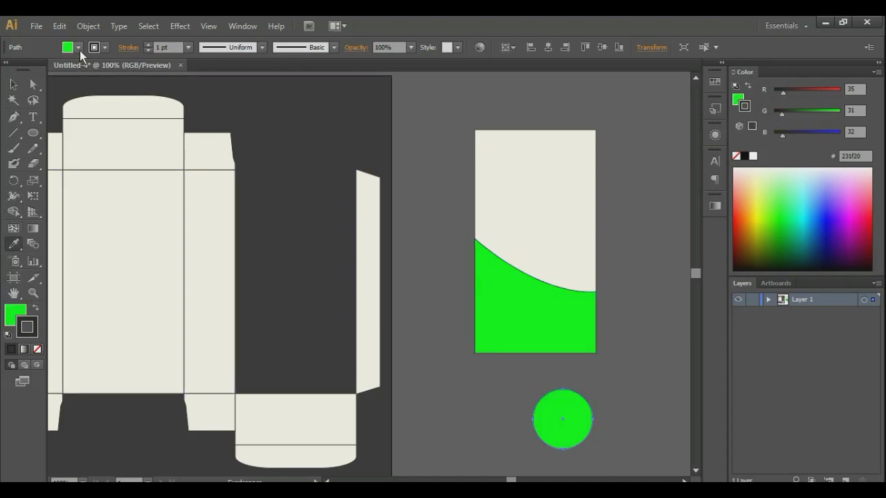
click(105, 48)
click(14, 317)
click(37, 349)
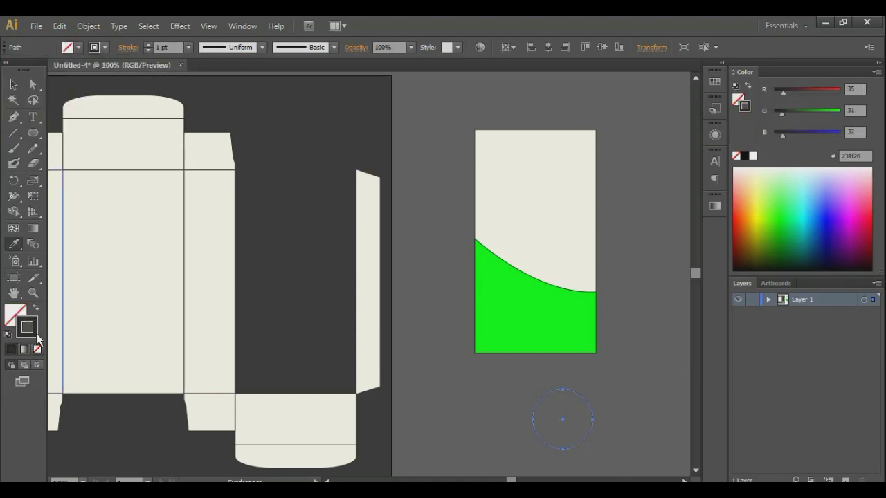
click(531, 329)
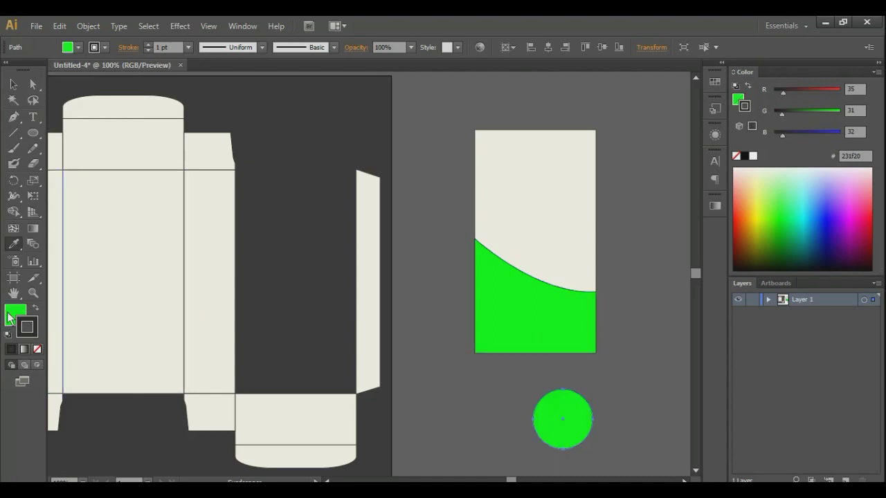
click(38, 350)
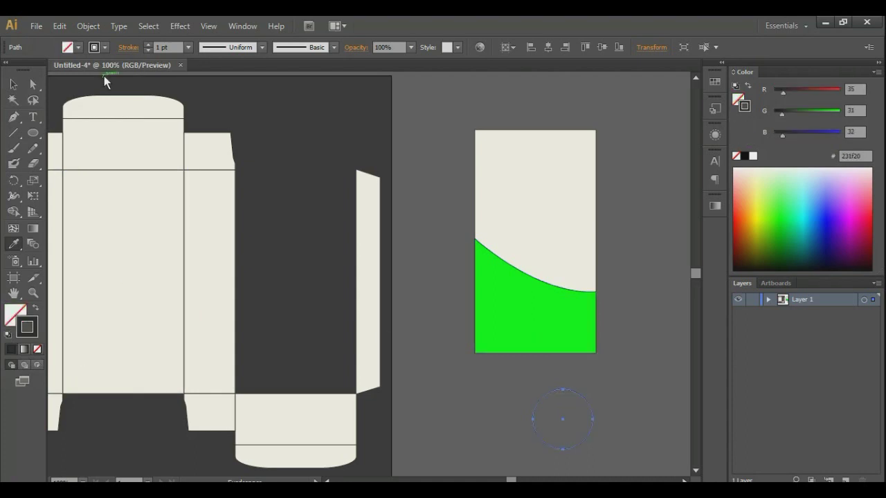
- Give the circle a green stroke with no fill
click(106, 48)
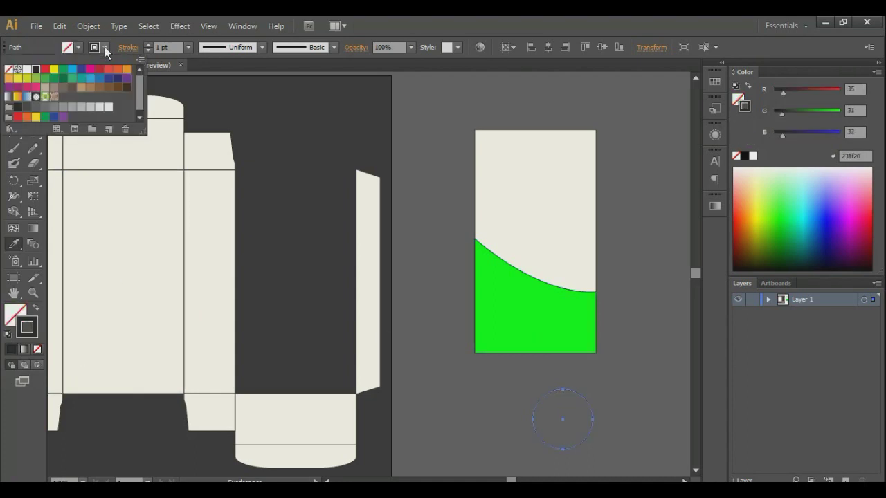
click(46, 79)
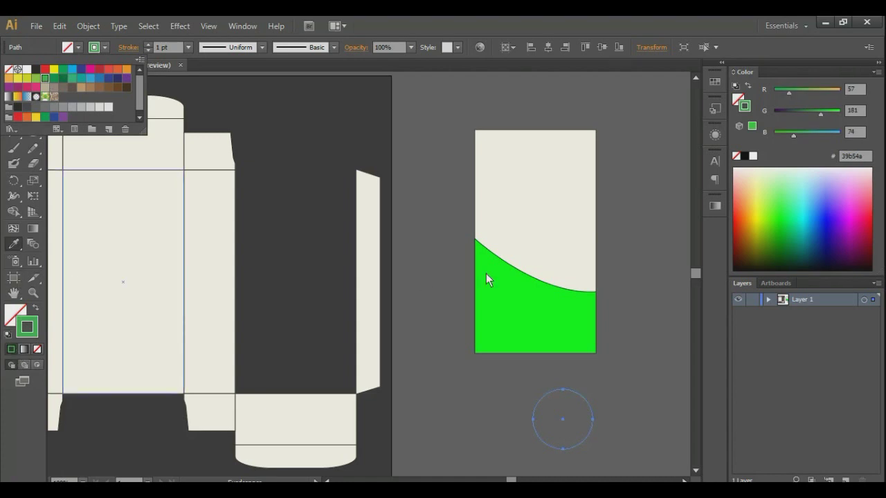
click(514, 301)
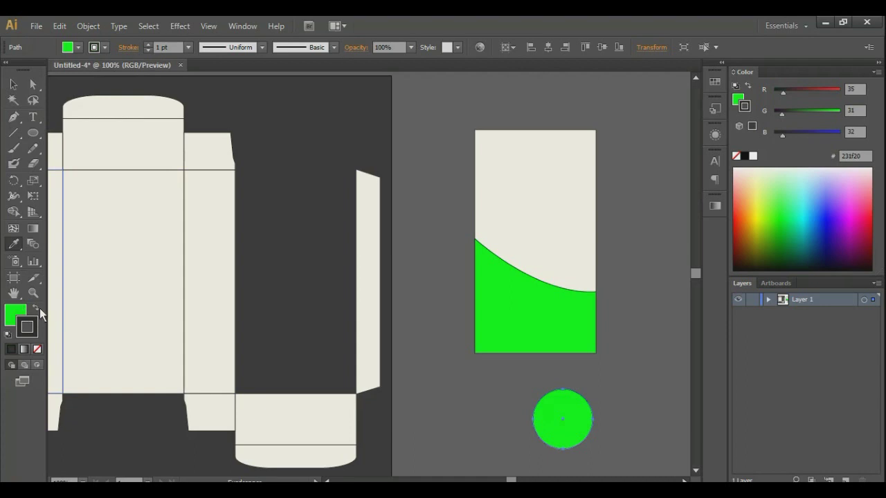
click(37, 349)
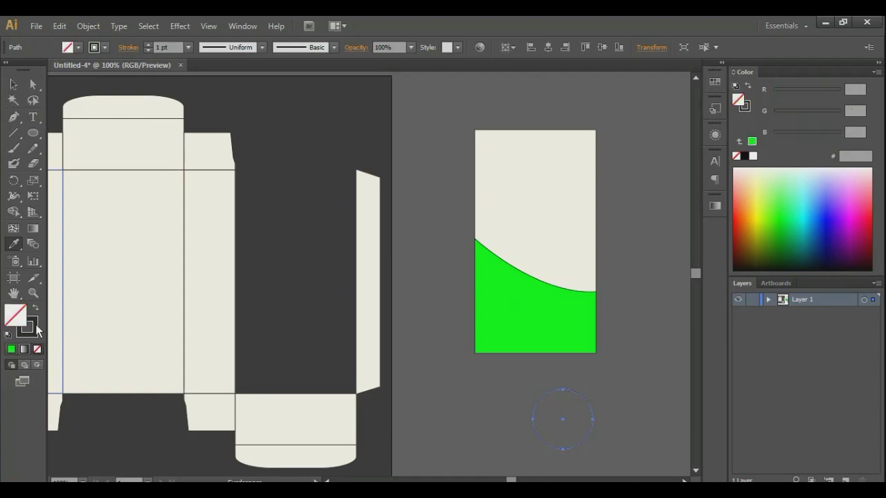
click(35, 328)
click(104, 47)
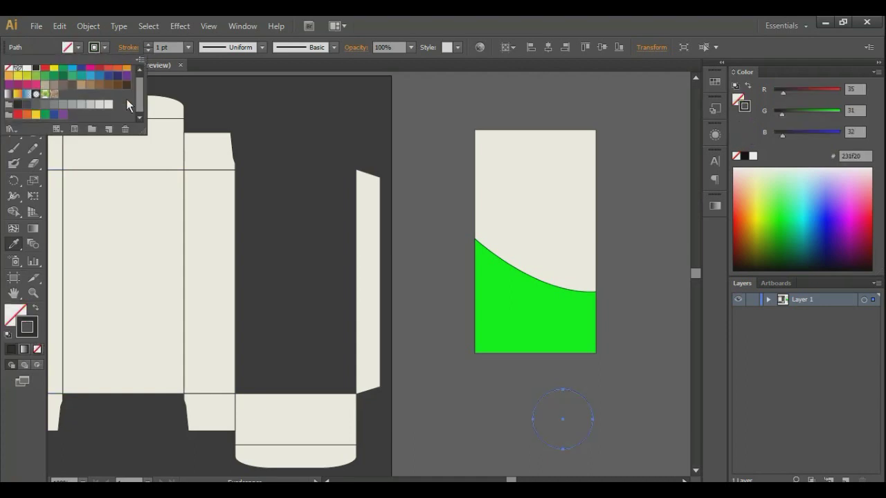
click(64, 69)
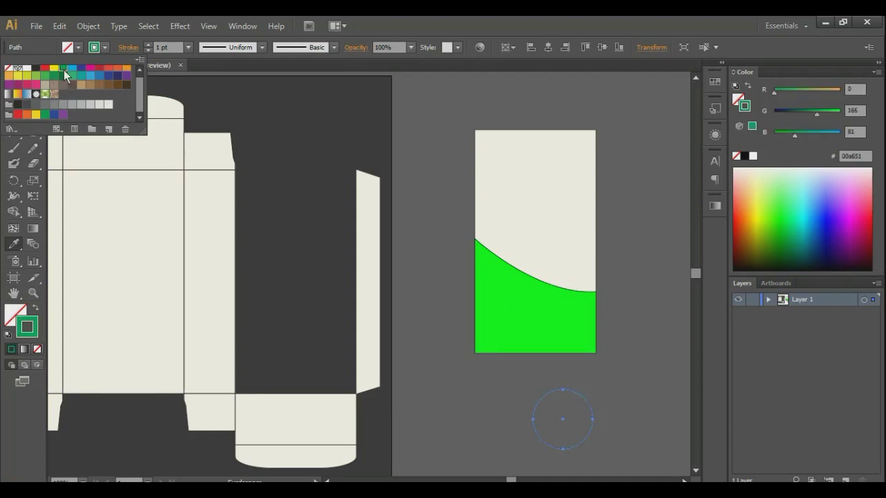
- Refine the ring's stroke colour to bright green 36fc06 in the Color Picker
double_click(28, 327)
click(756, 230)
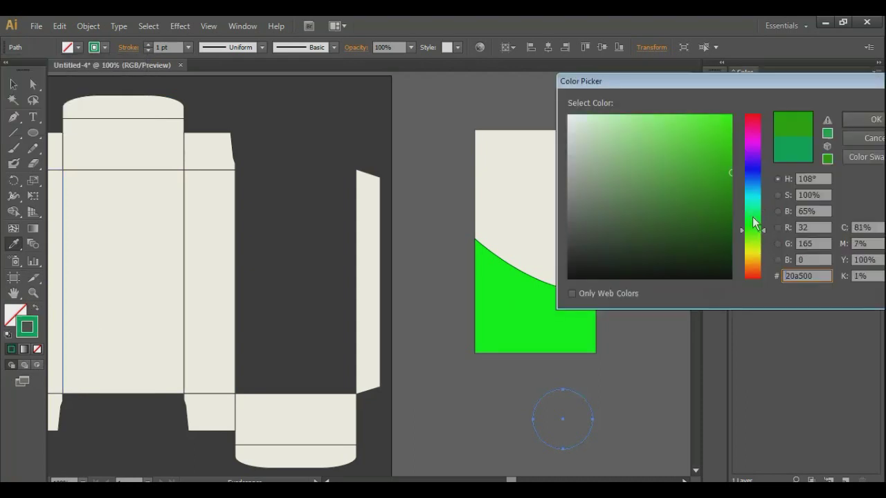
click(731, 116)
click(872, 119)
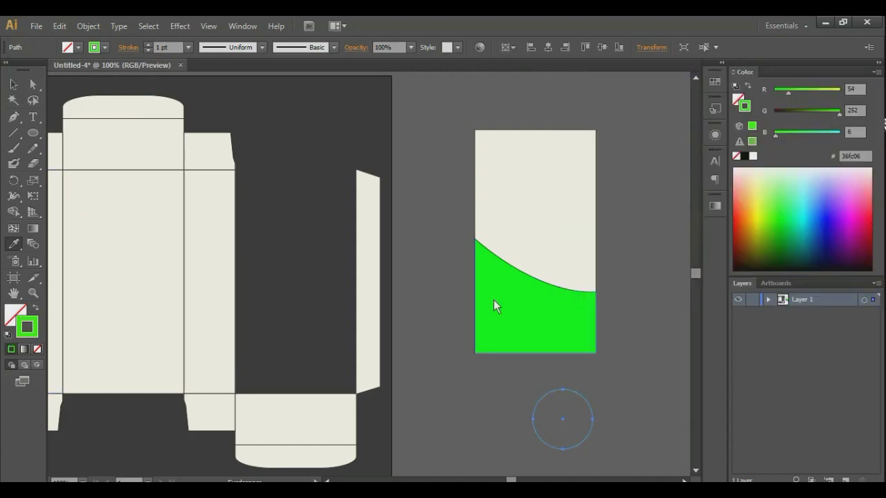
- Set the ring's stroke weight to 9 pt
click(148, 47)
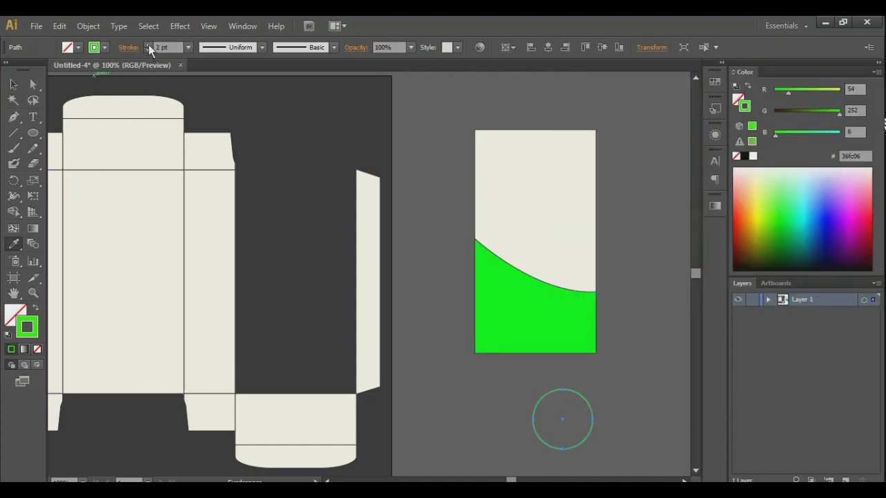
click(148, 47)
click(148, 47)
click(148, 47)
click(147, 46)
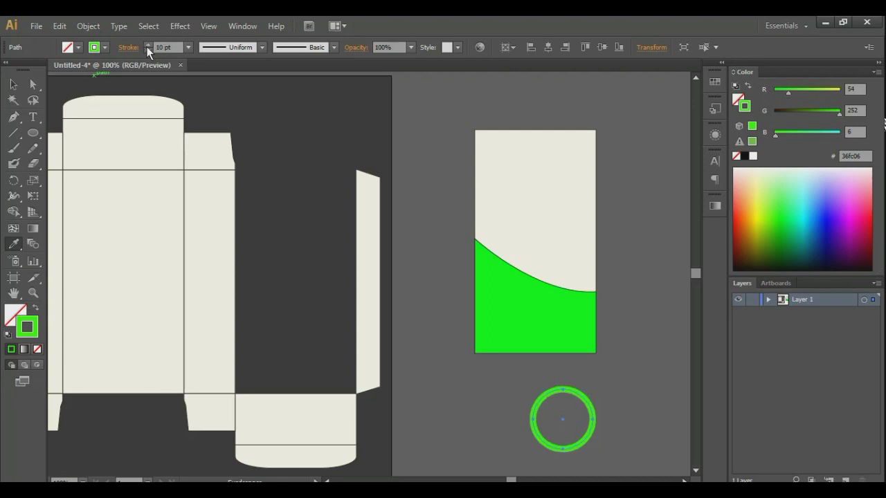
click(149, 51)
click(12, 84)
- Move the green ring onto the panel straddling the cream-green curve, nudged slightly up
click(608, 378)
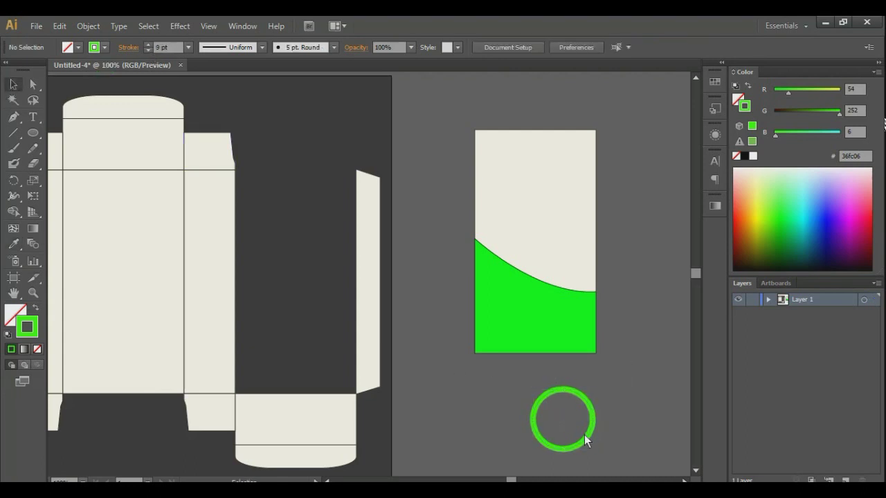
drag(587, 434, 569, 288)
click(638, 262)
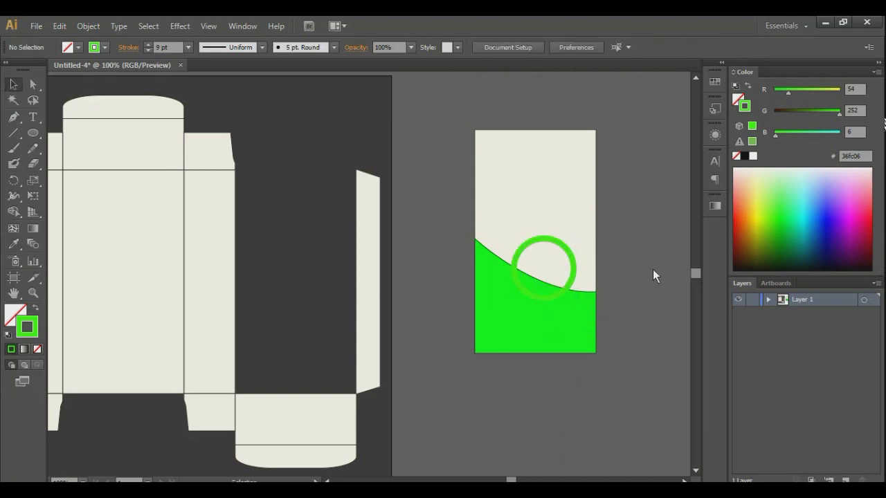
click(573, 272)
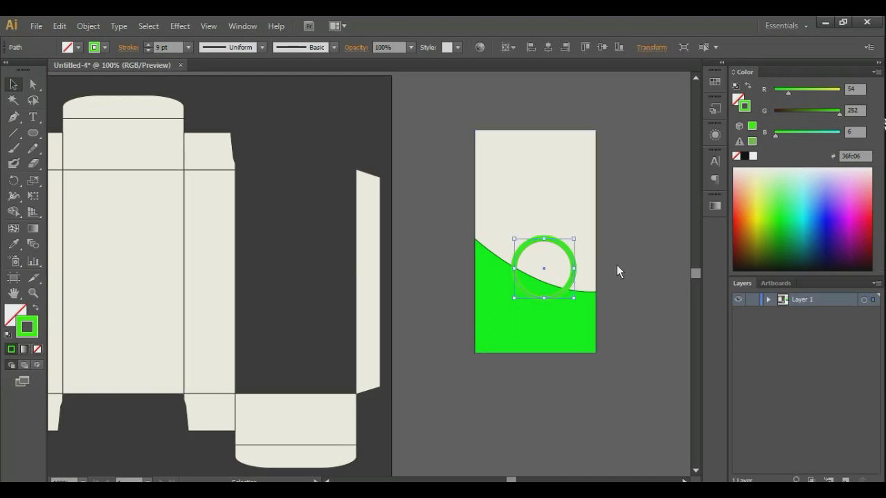
click(661, 225)
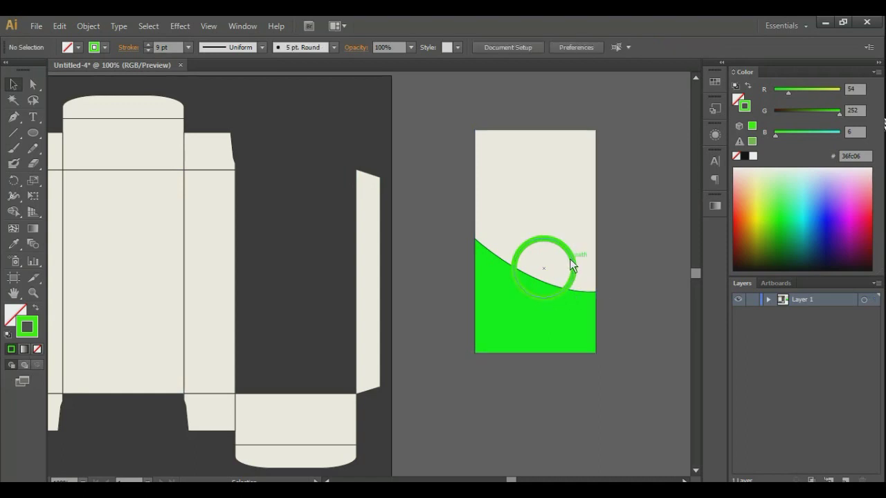
drag(571, 259, 575, 260)
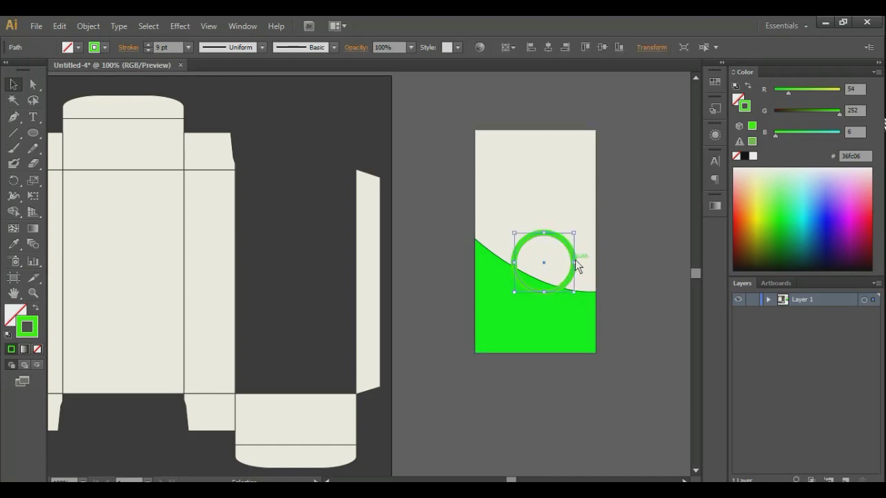
click(654, 259)
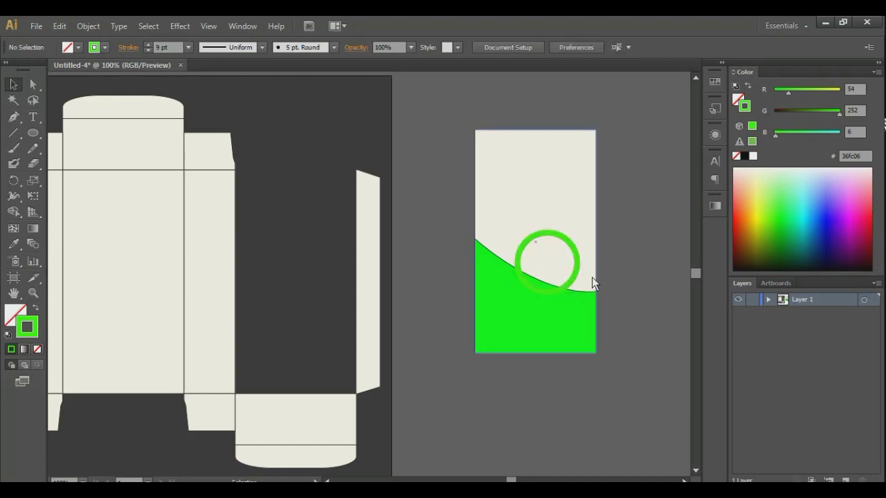
click(33, 117)
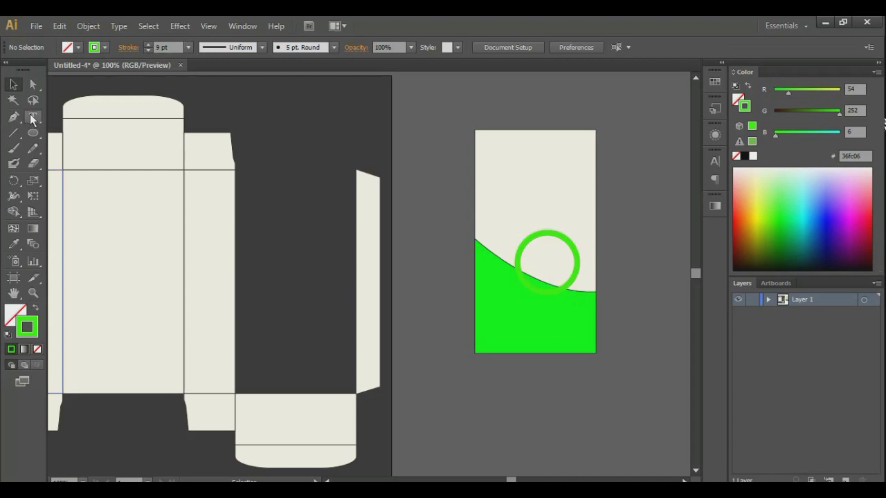
- Type a '1 mg' label below the panel and move it into the green ring
click(515, 409)
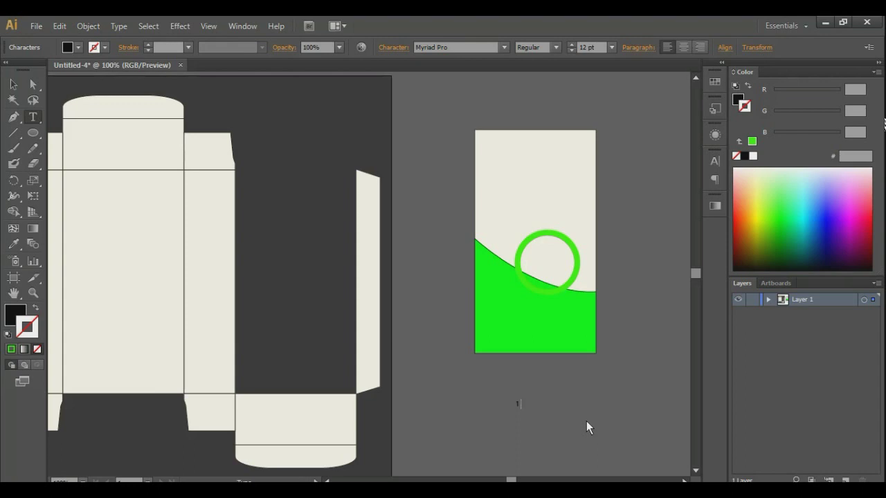
text(m)
text(g)
click(14, 84)
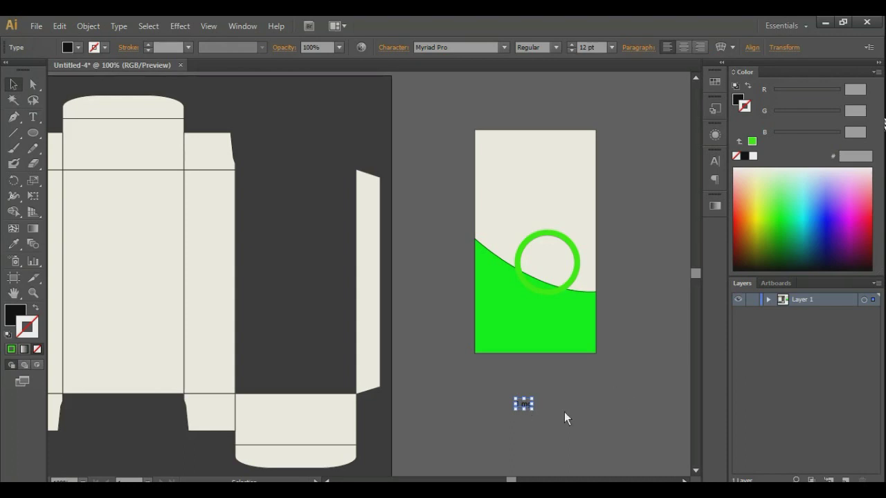
click(576, 178)
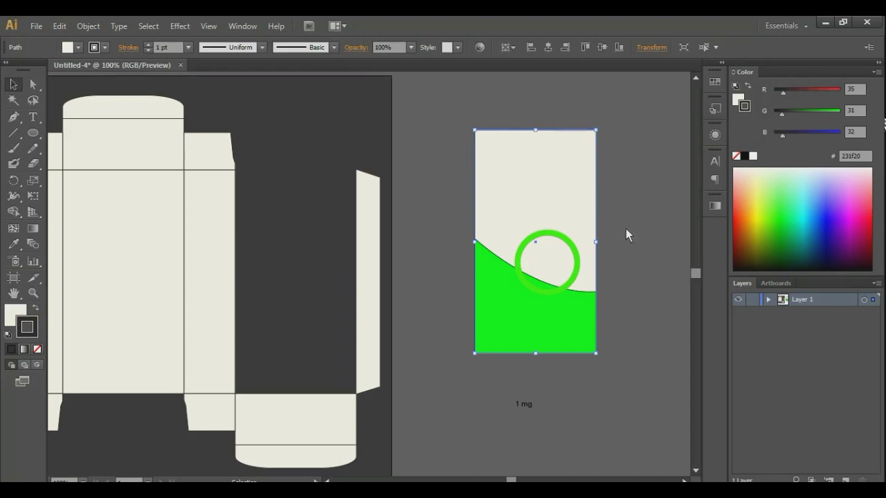
click(575, 427)
drag(526, 405, 548, 266)
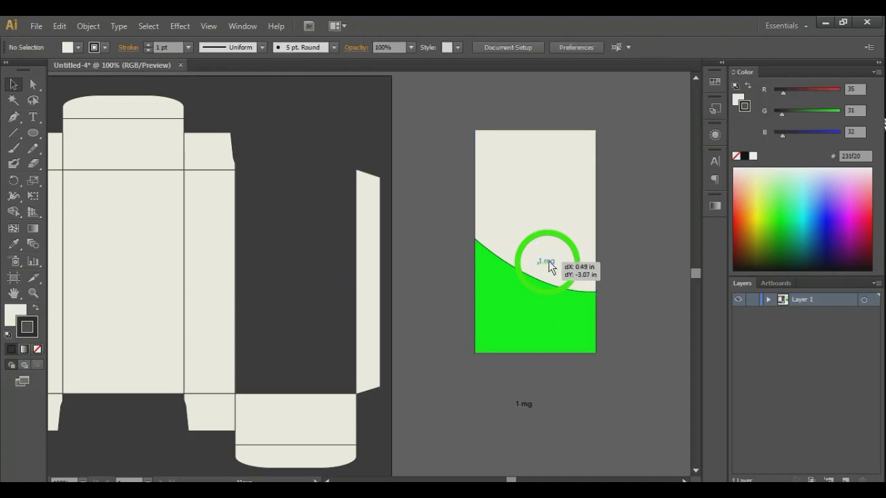
click(618, 234)
- Set the '1 mg' label to Bold at 28 pt
click(551, 260)
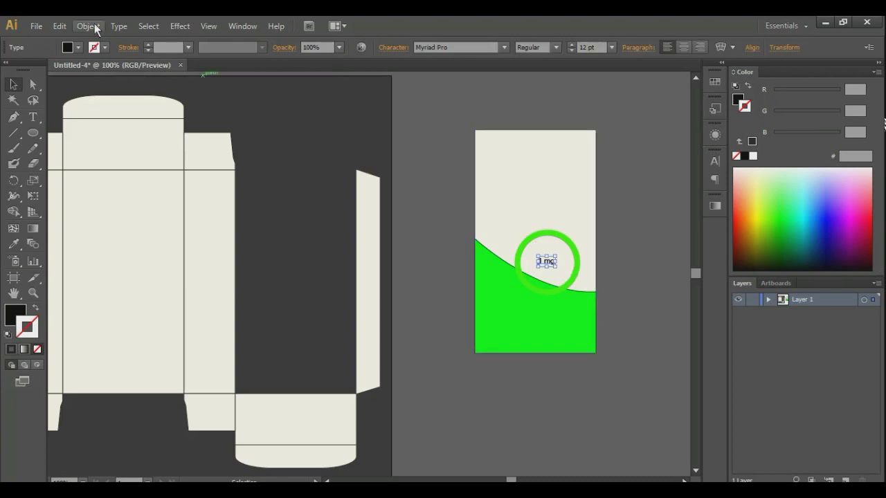
click(610, 47)
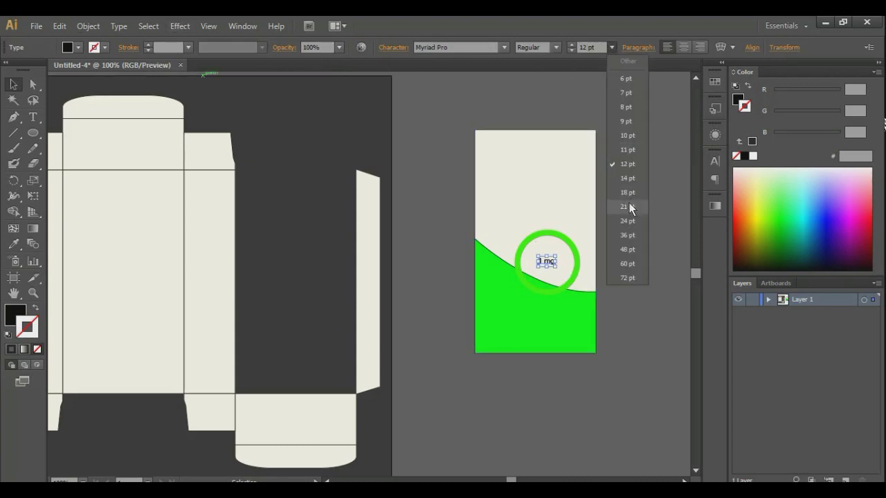
click(628, 179)
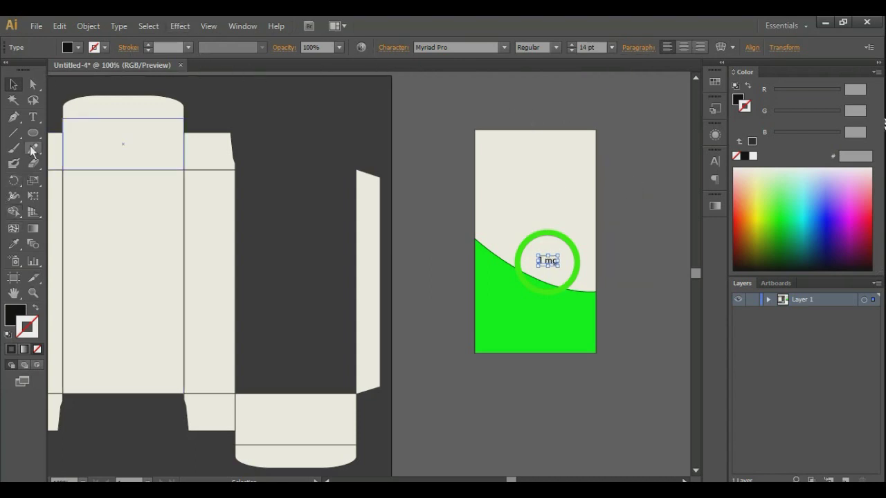
click(33, 119)
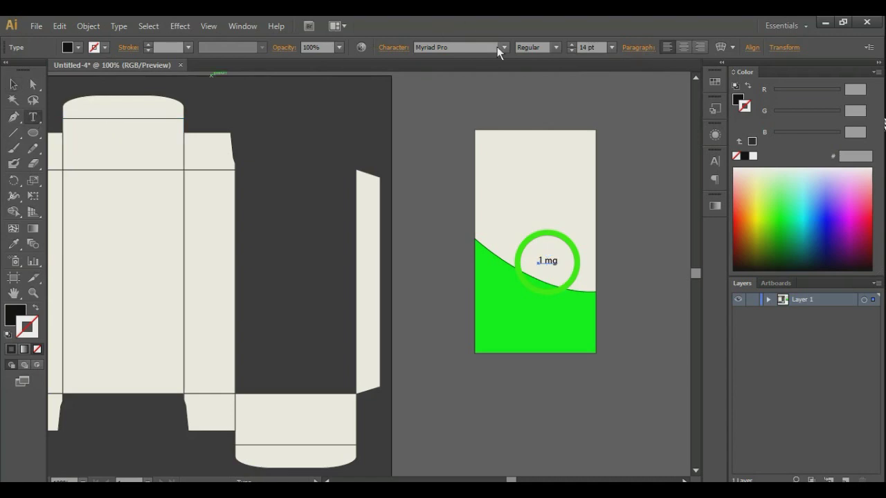
click(556, 47)
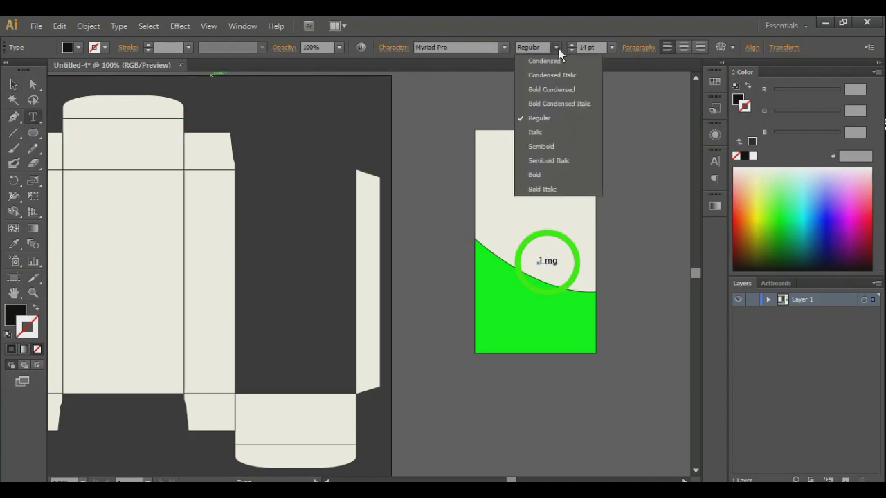
click(543, 175)
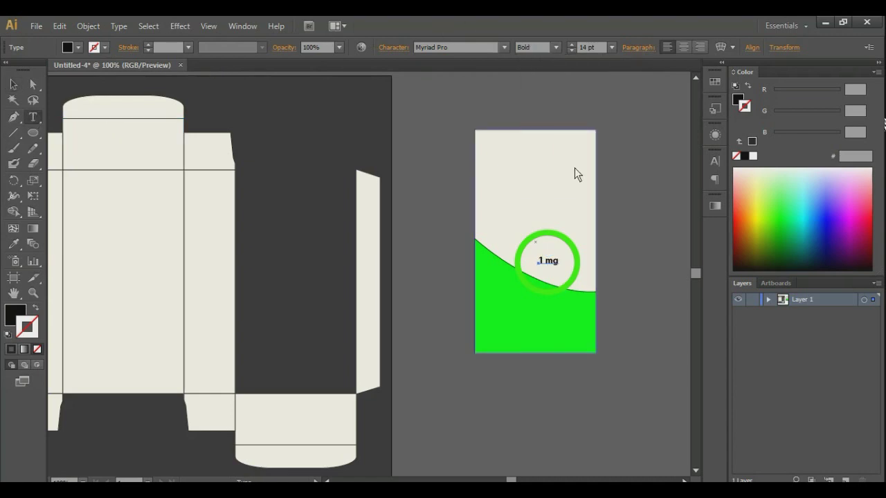
click(592, 45)
scroll(587, 46, up, 2)
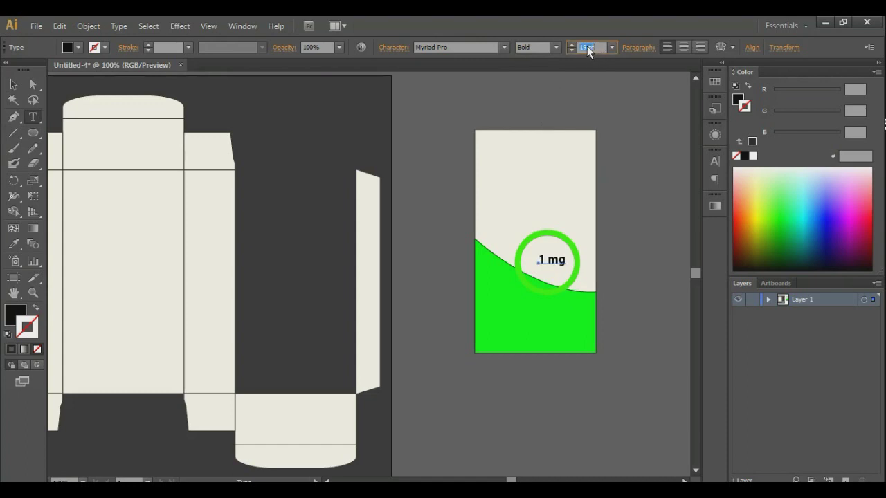
scroll(584, 46, up, 4)
key(Escape)
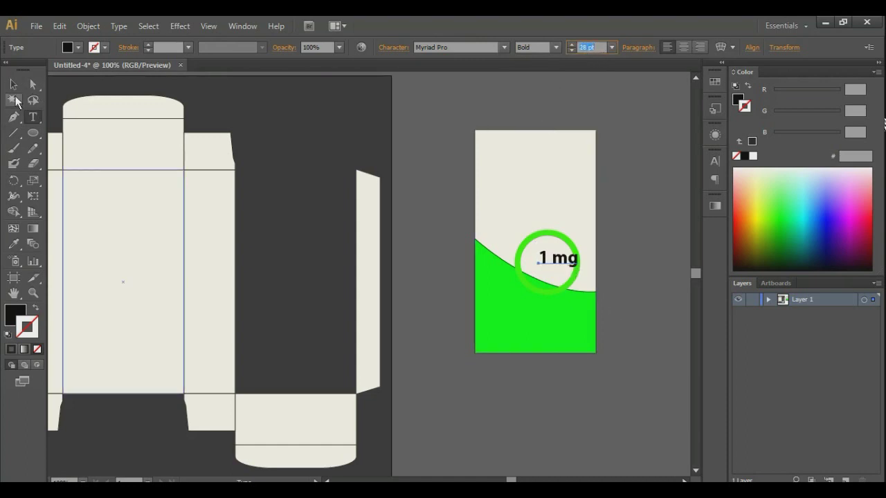
- Centre the '1 mg' label within the green ring
drag(569, 261, 545, 263)
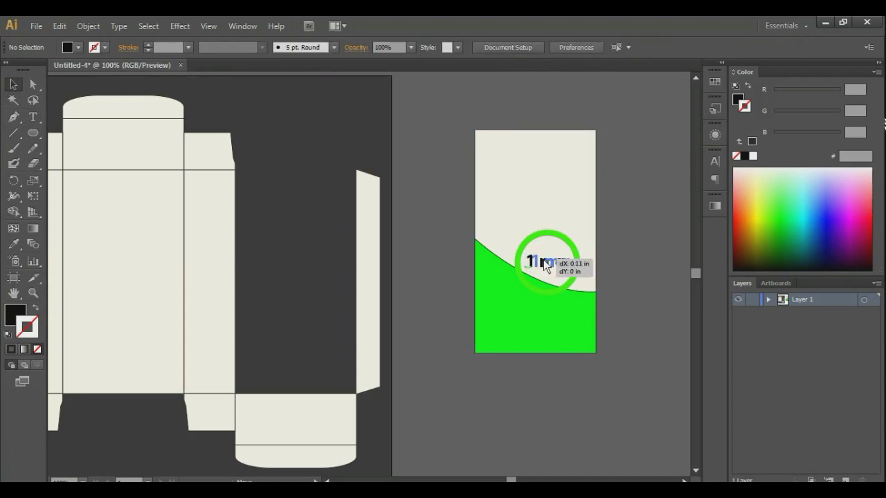
key(Left)
key(Left)
key(Left)
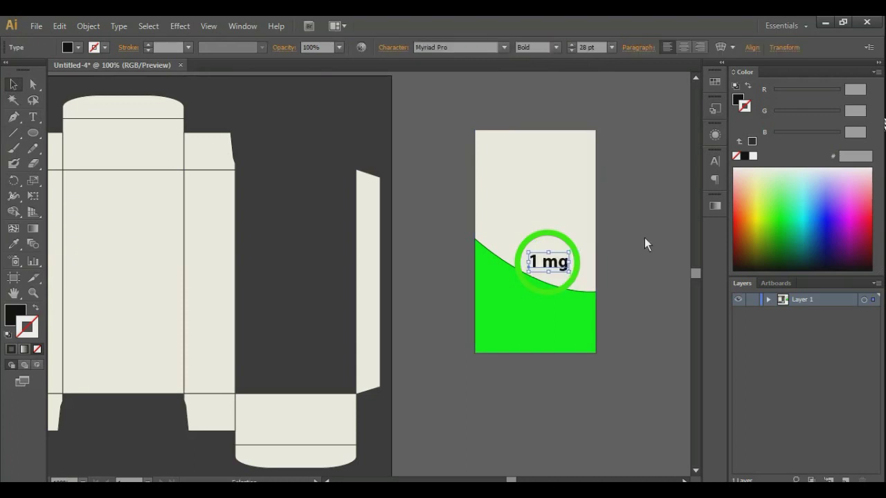
key(Left)
- Rotate the '1 mg' label about -90° so it reads vertically
click(645, 238)
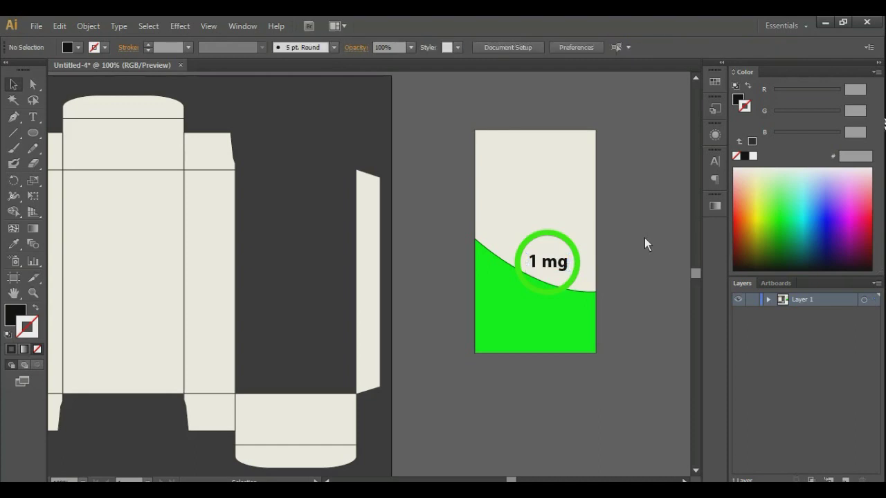
click(552, 261)
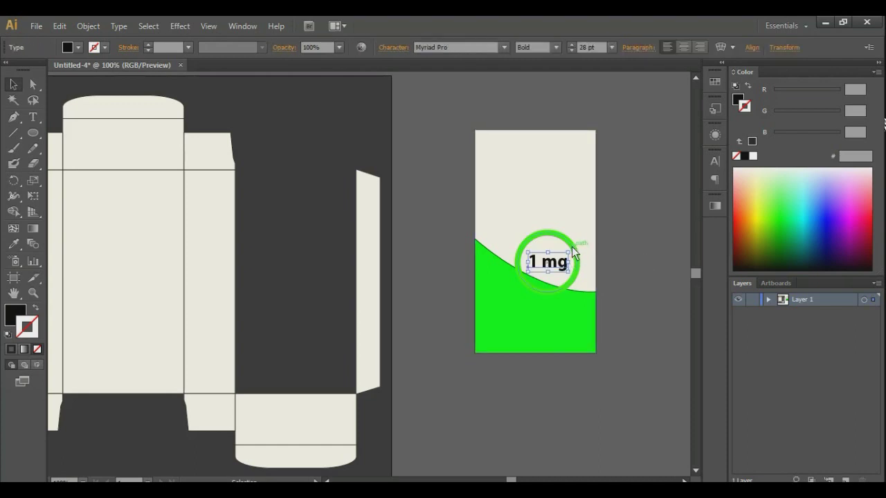
drag(575, 255, 559, 276)
- Shrink the vertical '1 mg' label slightly and nudge it into place in the ring
click(632, 250)
click(559, 267)
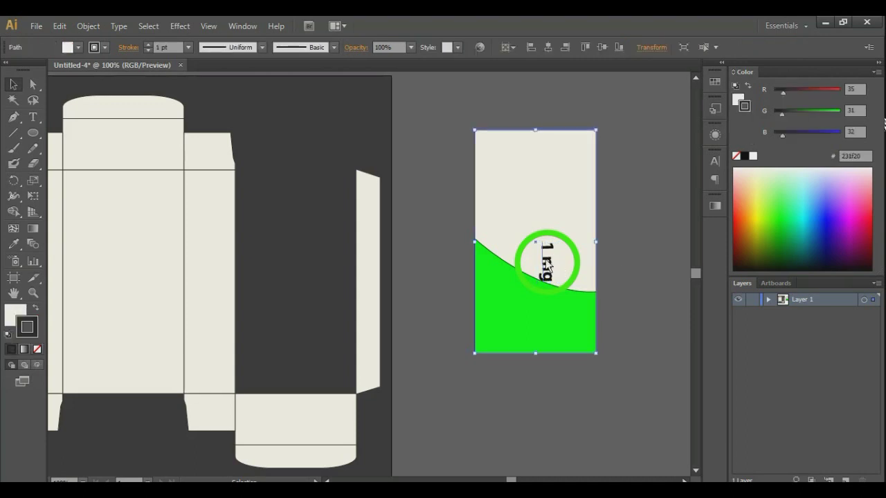
click(551, 278)
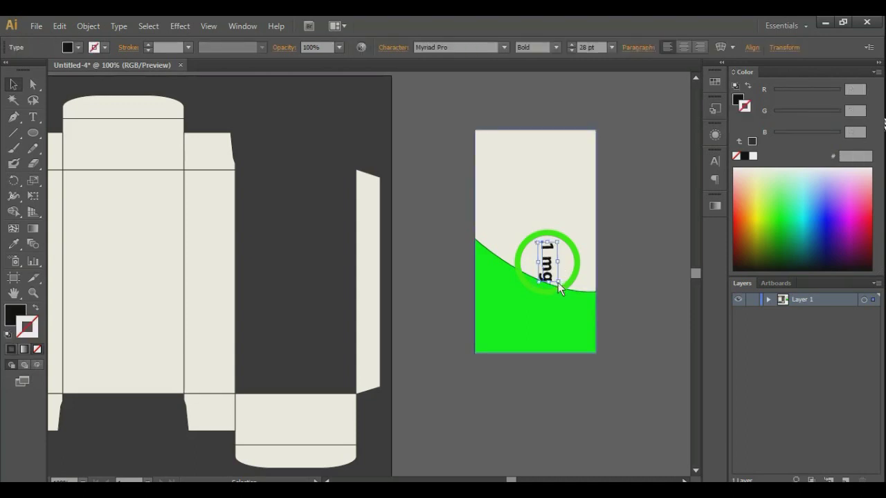
drag(558, 282, 547, 267)
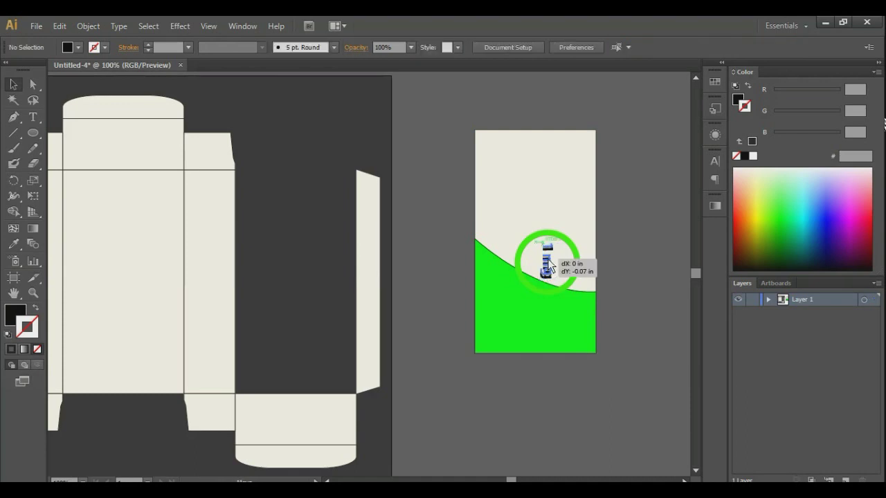
key(Right)
key(Down)
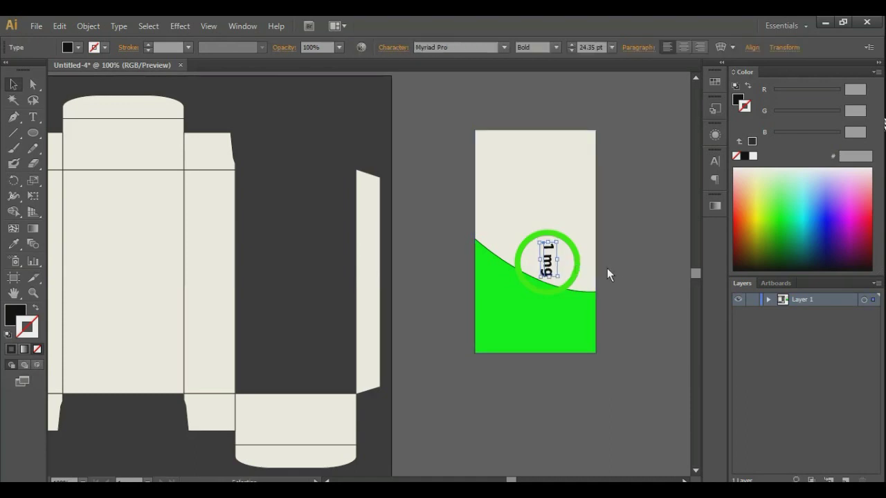
key(Right)
key(Down)
key(Right)
- Marquee-select all of the front panel artwork
click(607, 267)
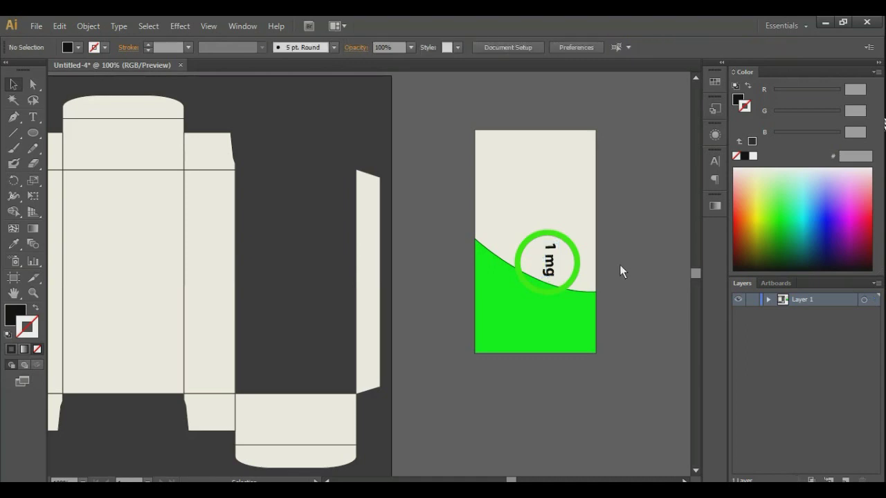
click(561, 155)
click(656, 213)
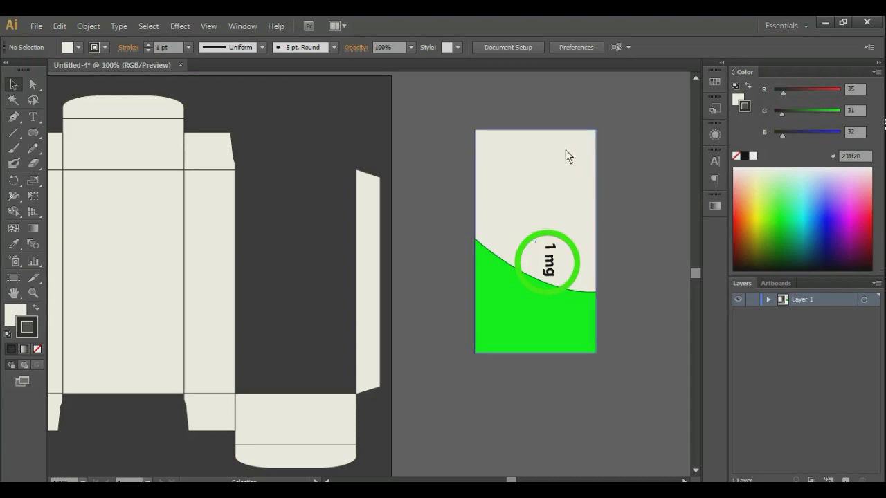
drag(438, 105, 613, 370)
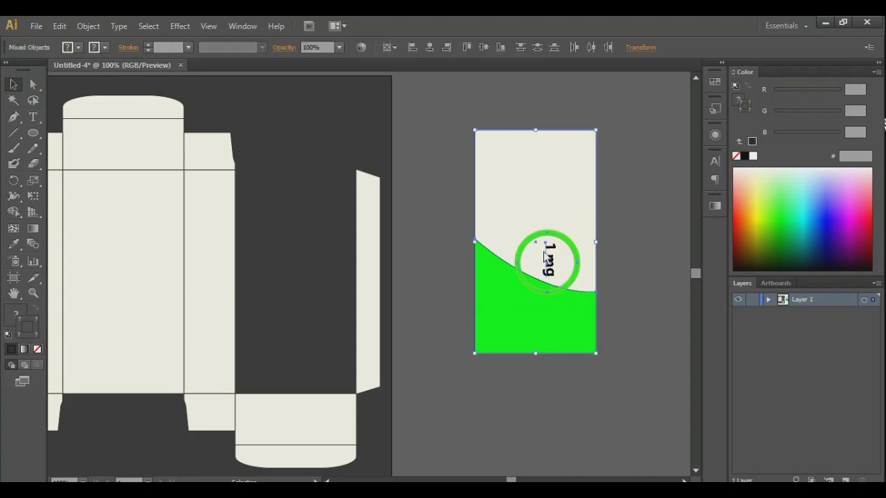
- Rotate the front panel artwork 90° into landscape and start a new text line above it
click(13, 183)
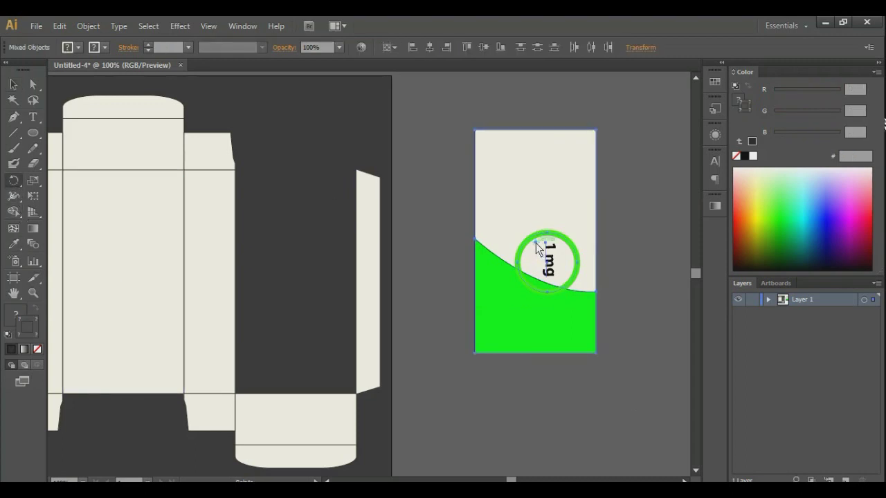
alt+click(536, 242)
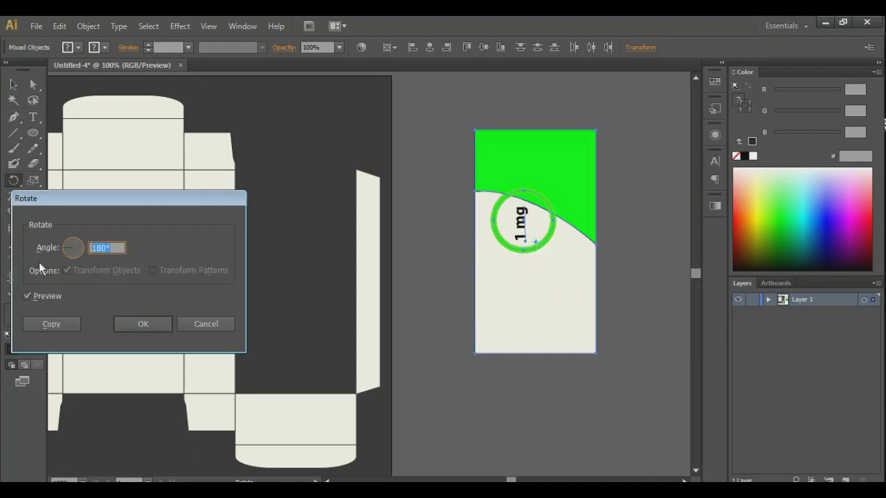
key(BackSpace)
text(90)
click(31, 296)
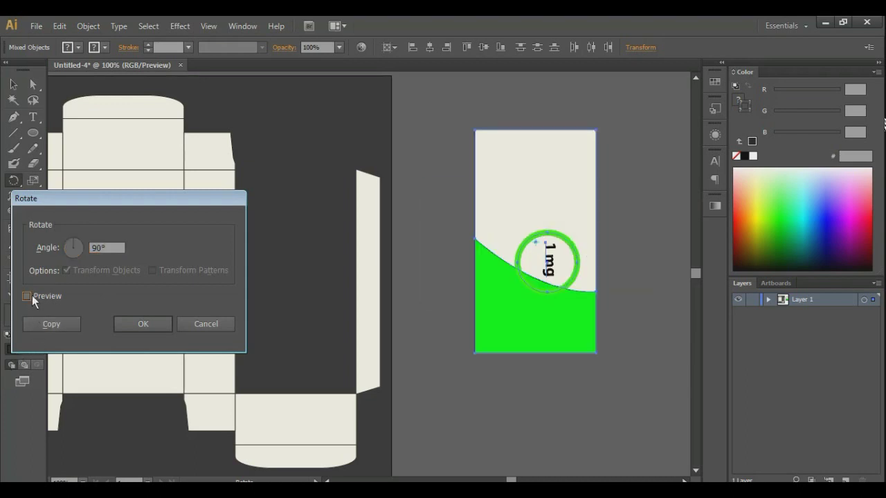
click(27, 296)
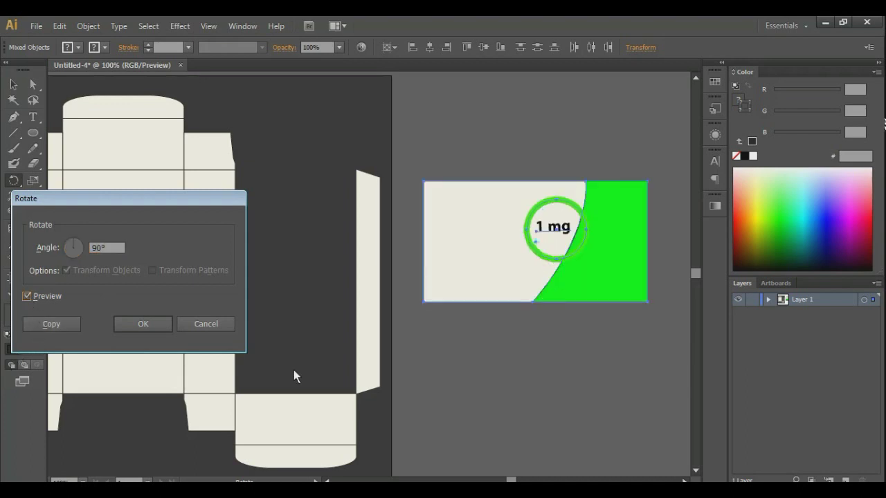
click(142, 324)
click(586, 362)
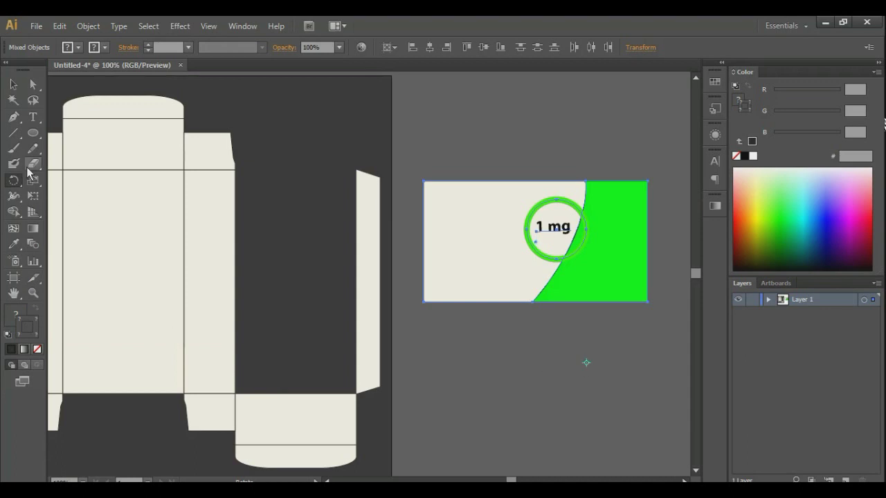
click(33, 117)
click(526, 127)
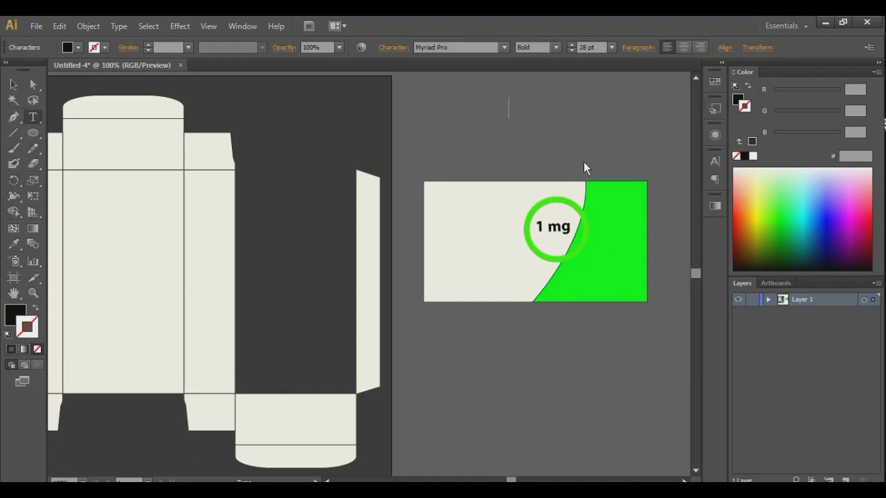
- Type 'Sperid' and fill it with the panel's green, sampled with the Eyedropper
text(Sp)
text(er)
text(id)
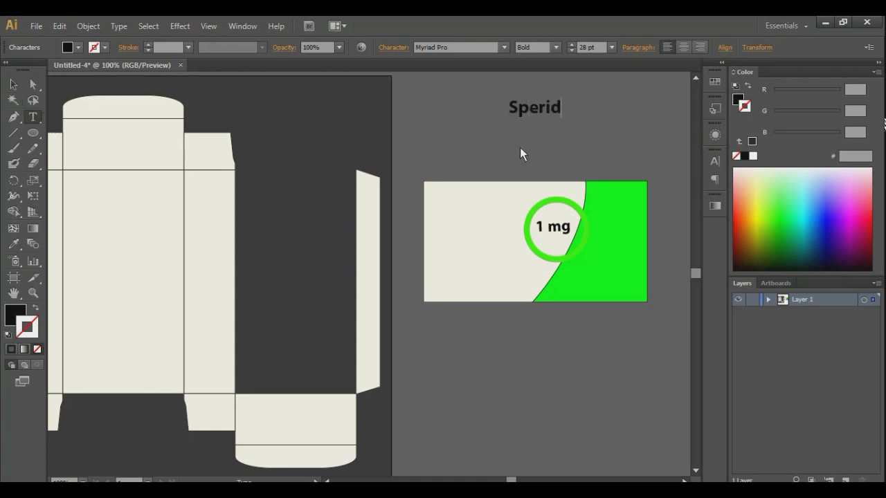
click(13, 243)
click(568, 250)
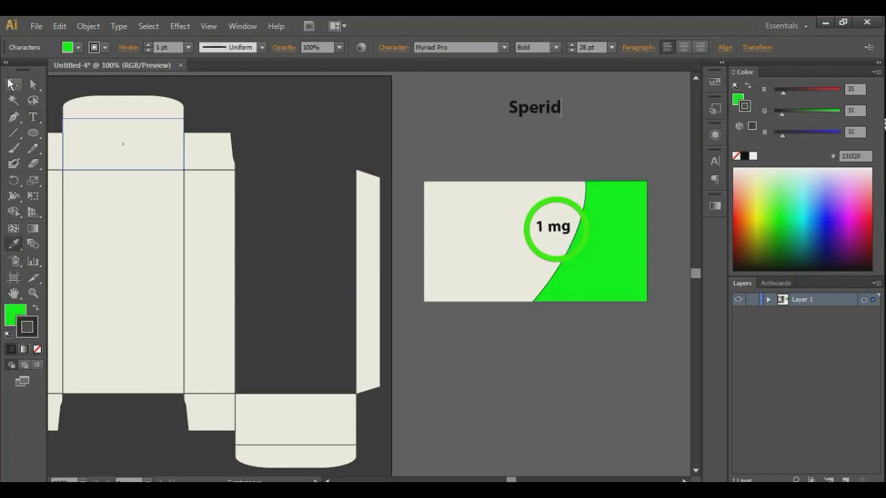
click(554, 112)
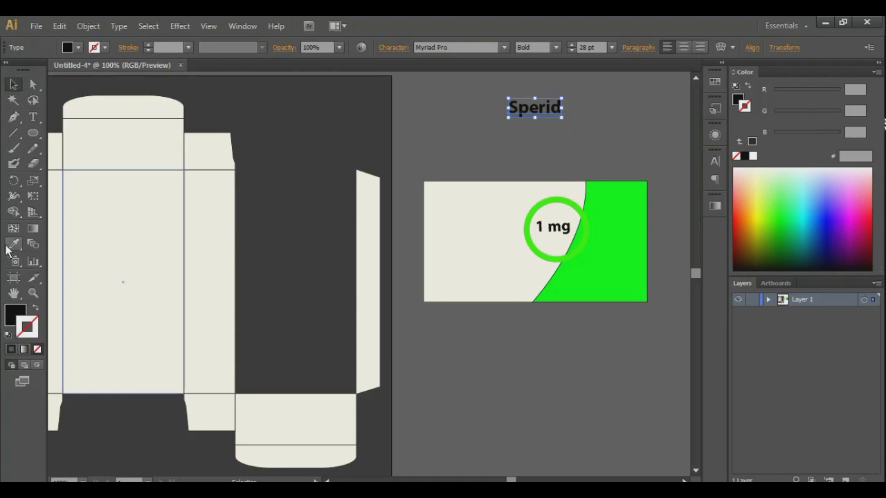
click(609, 257)
- Move Sperid onto the cream area left of the ring, at 43 pt with no stroke
key(v)
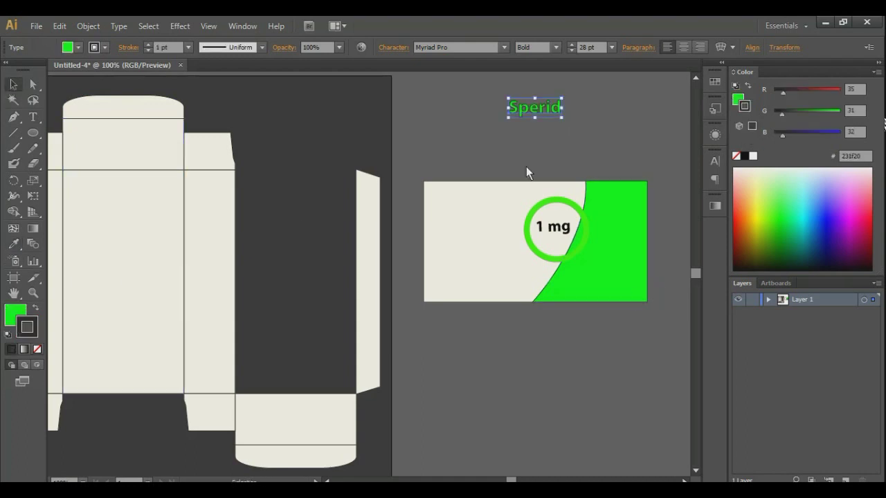
drag(550, 110, 486, 234)
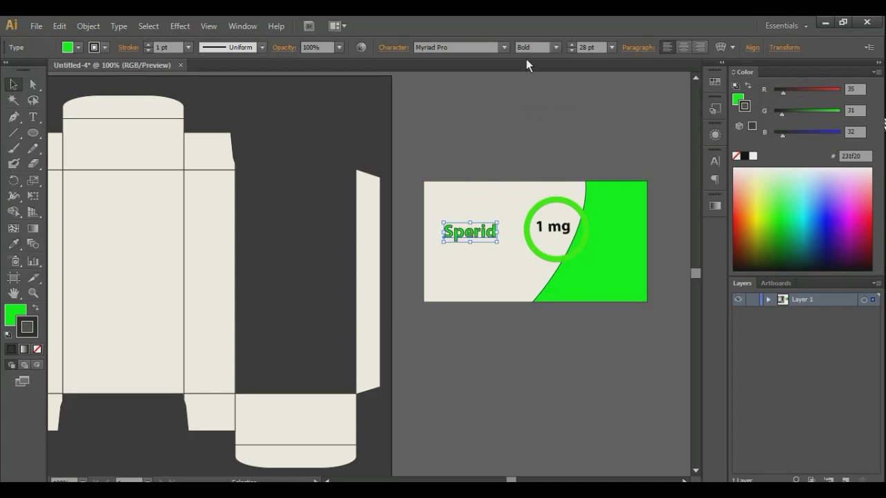
click(602, 47)
key(Up)
key(Up)
key(Up)
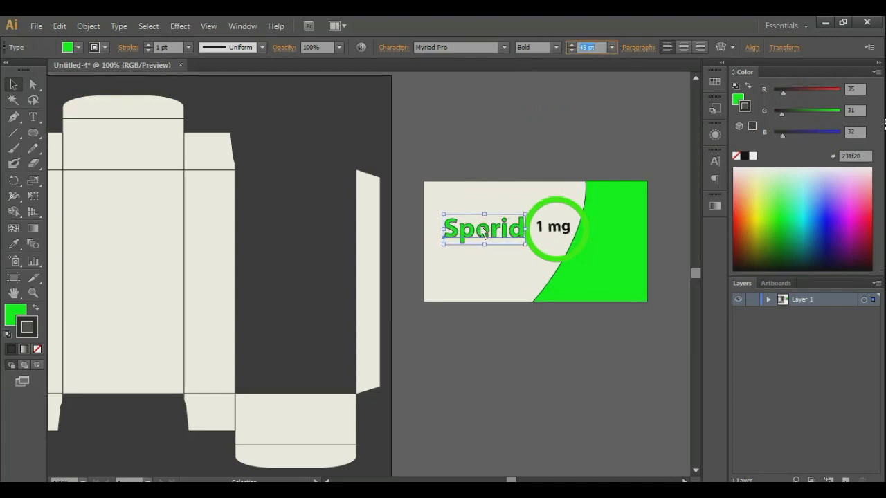
drag(499, 232, 486, 232)
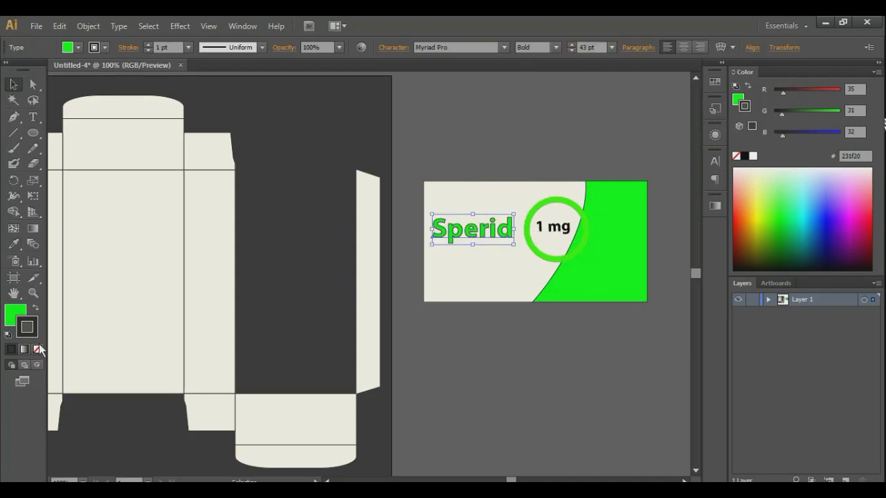
click(37, 349)
click(15, 312)
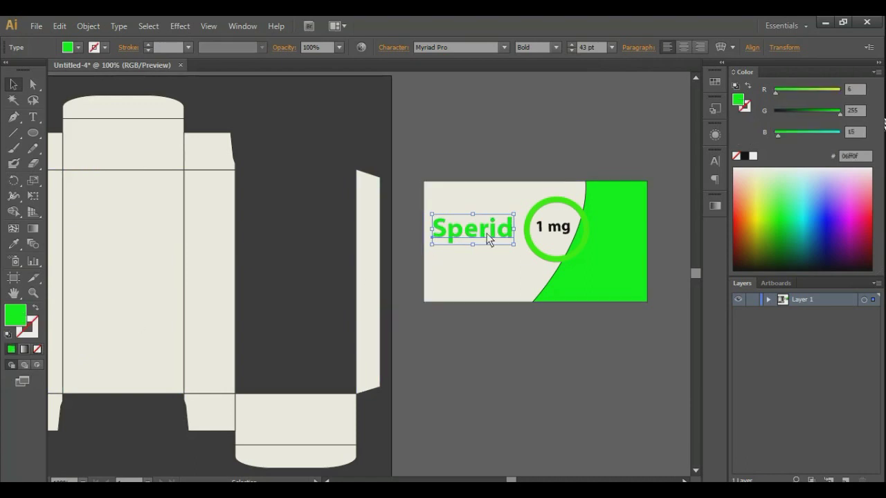
- Darken Sperid's green fill and nudge the title level with the 1 mg ring
drag(487, 234, 491, 233)
double_click(17, 320)
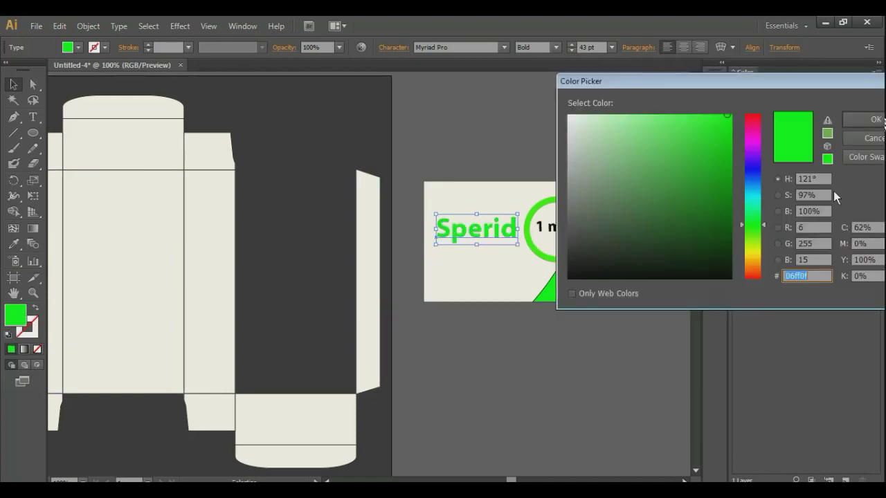
click(730, 134)
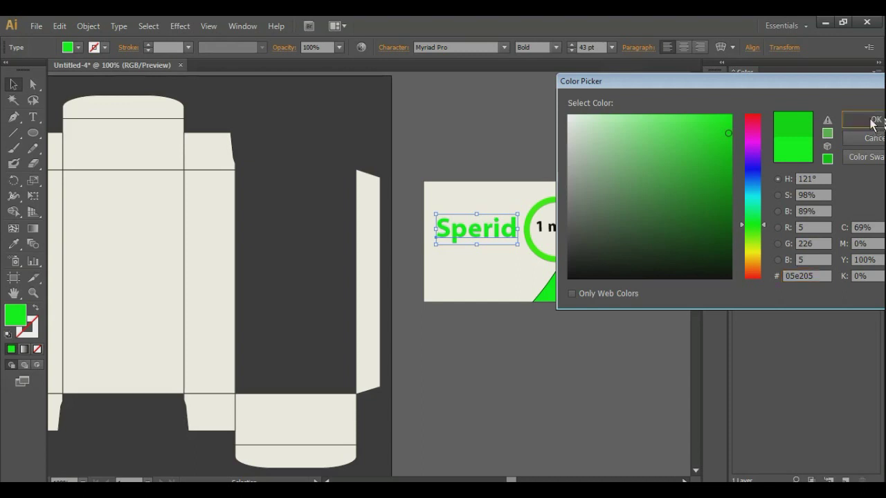
click(872, 120)
click(588, 120)
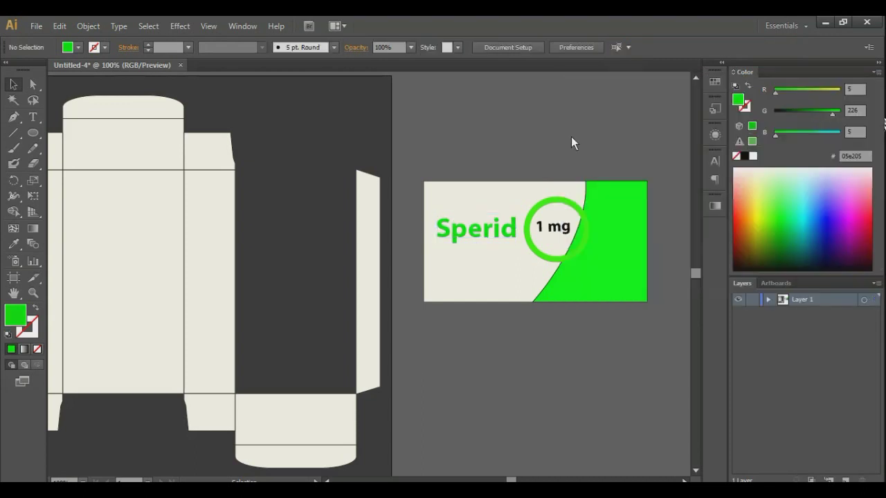
click(492, 237)
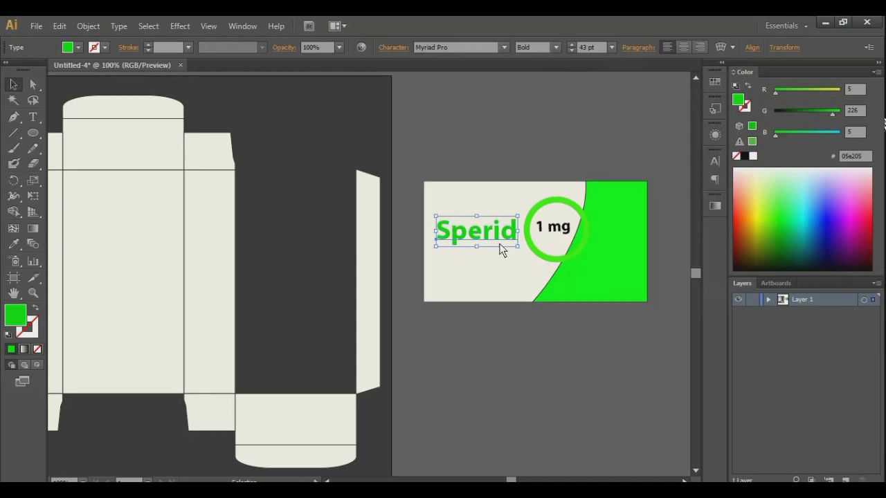
key(Left)
key(Left)
key(Left)
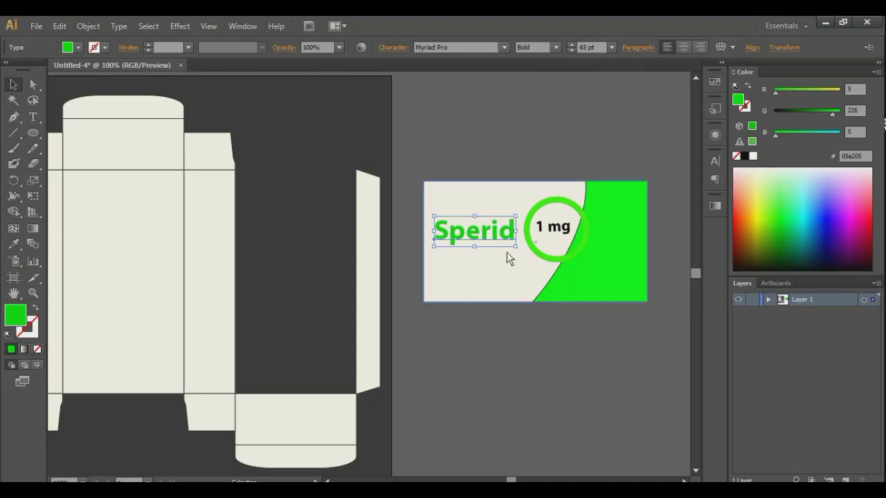
key(Right)
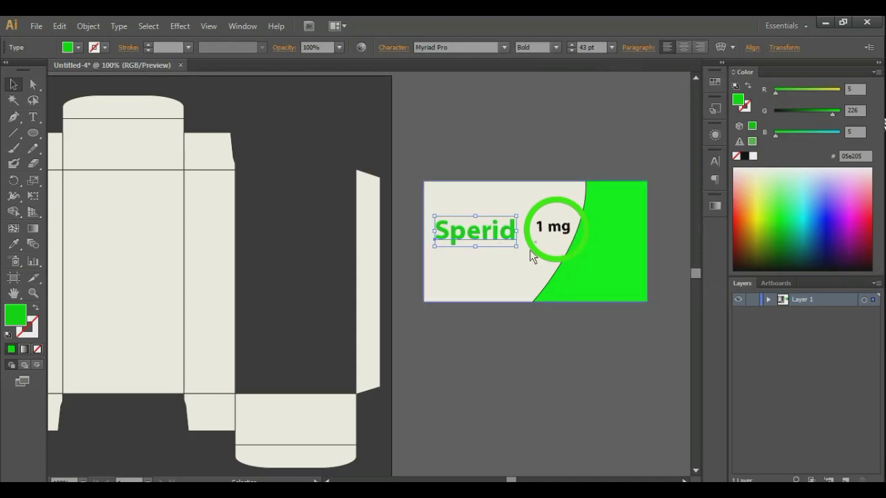
click(620, 144)
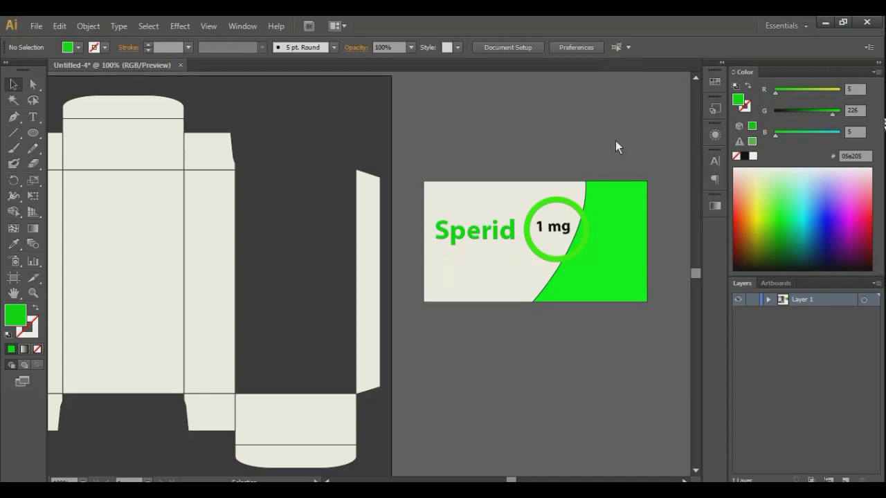
- Scale the '1 mg' text to about 32 pt and nudge it to the ring's centre
click(564, 229)
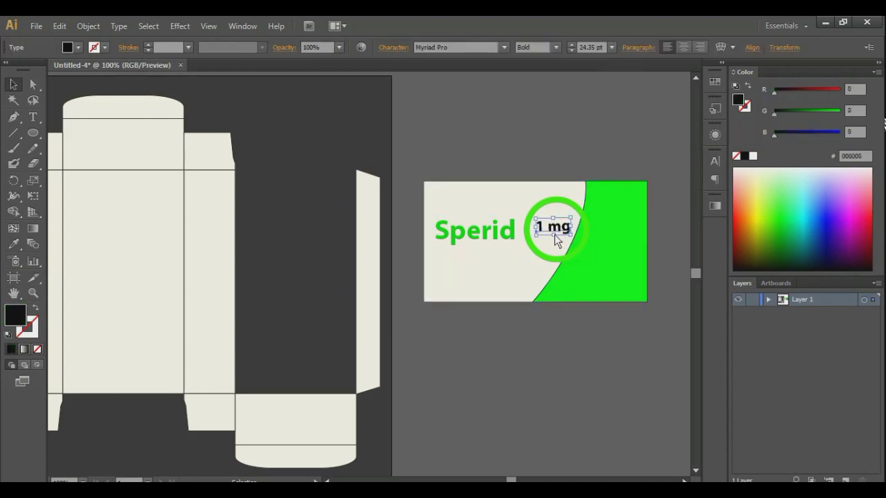
drag(554, 235, 556, 241)
click(606, 161)
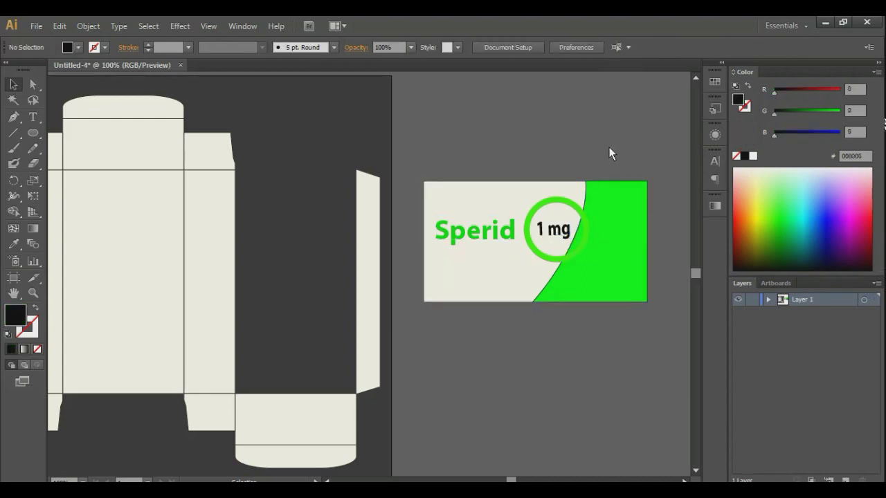
click(566, 229)
key(Right)
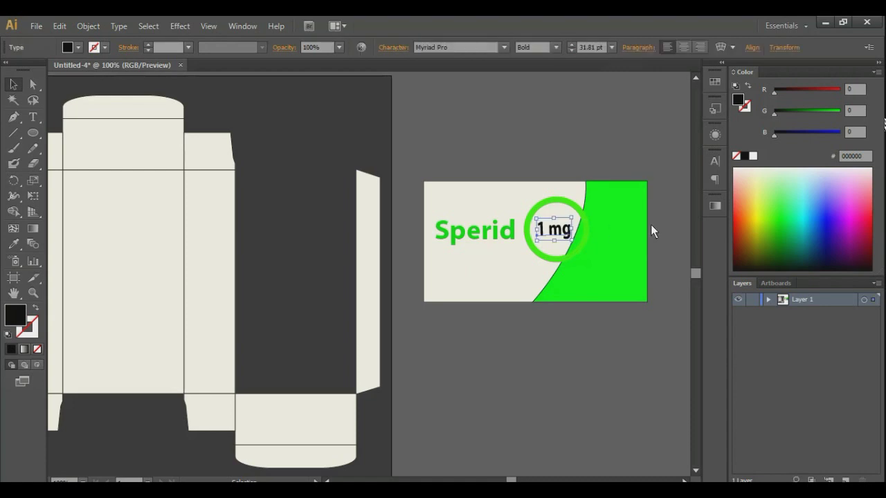
key(Up)
click(619, 123)
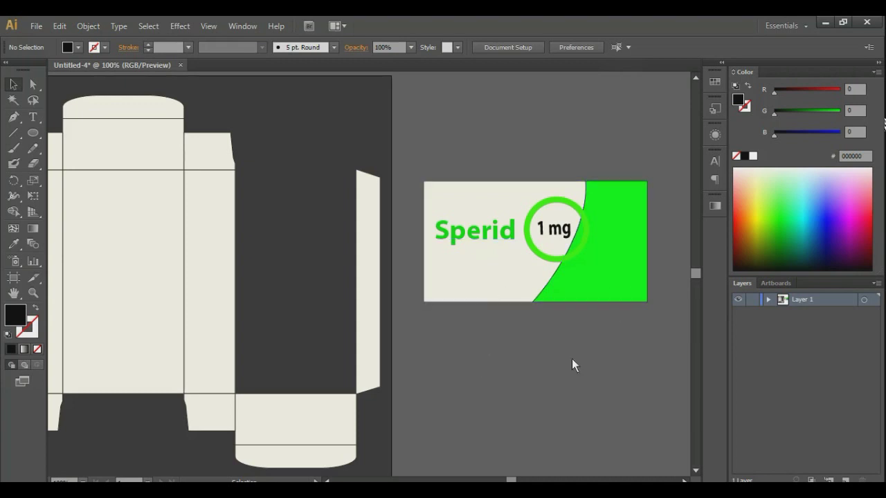
- Type '5/ 10 tablets' above the label in Myriad Pro Bold 43 pt
click(33, 117)
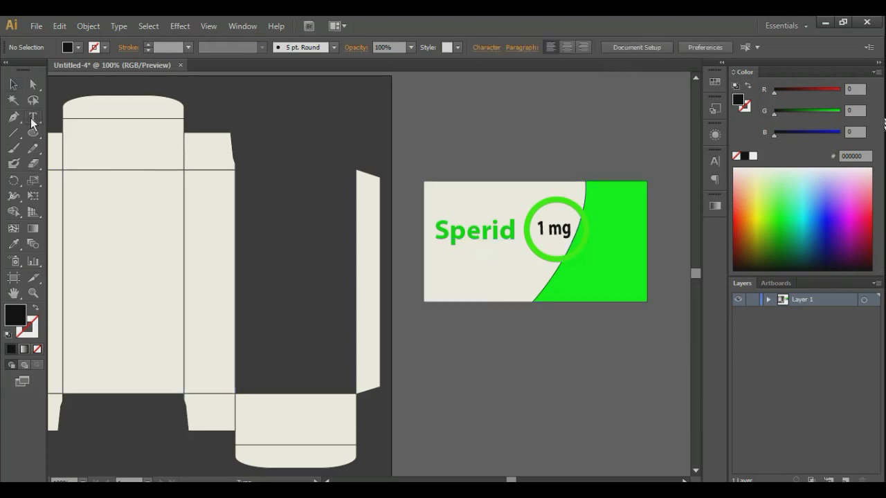
click(474, 115)
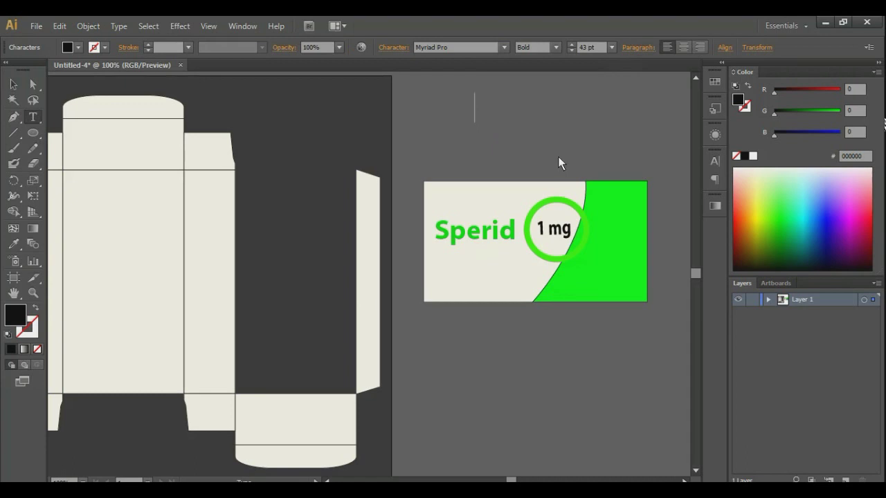
text(5)
text(=)
key(BackSpace)
text(?)
key(BackSpace)
text(/ )
text(1)
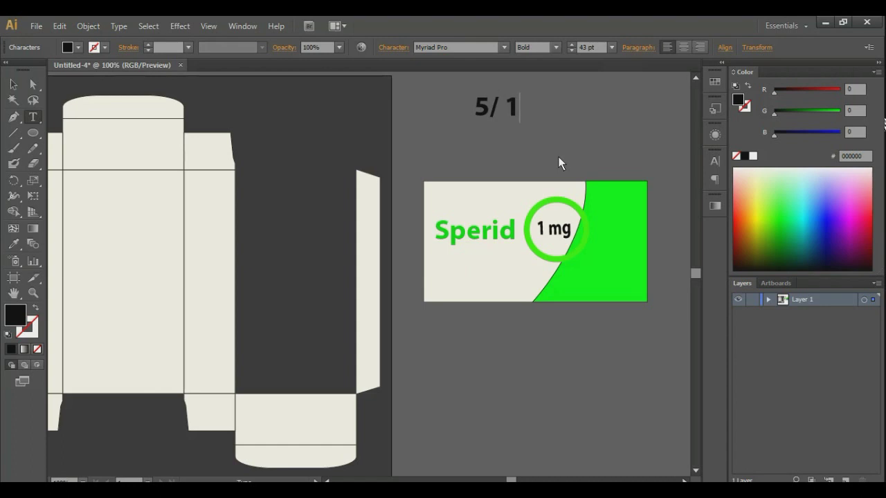
text(0)
text(table)
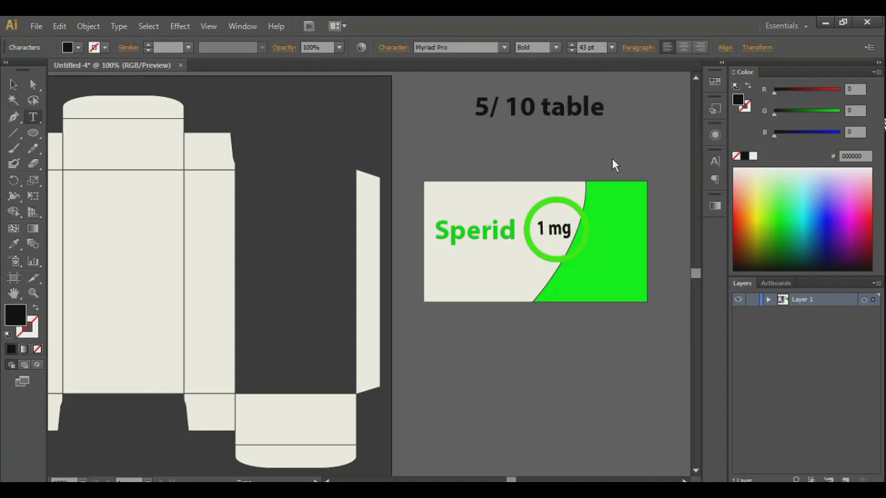
text(t)
text(s)
click(13, 84)
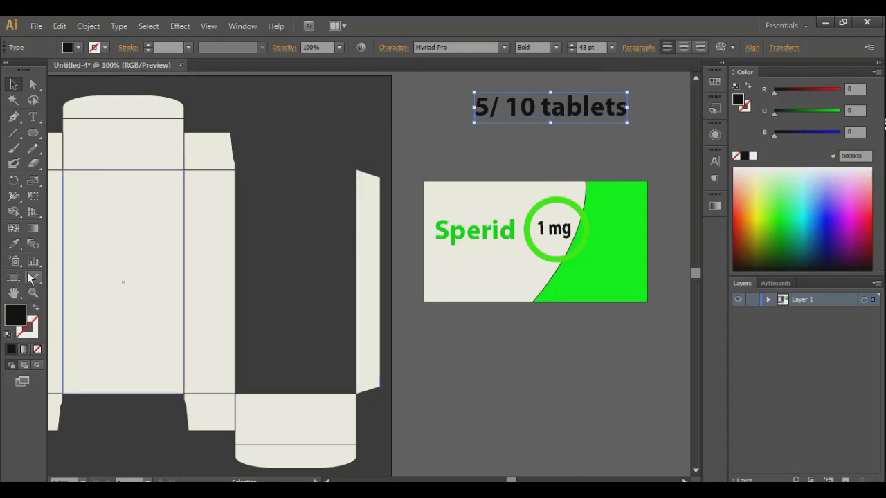
- Give '5/ 10 tablets' the box's cream fill at 24 pt and move it onto the green corner
click(13, 243)
click(171, 240)
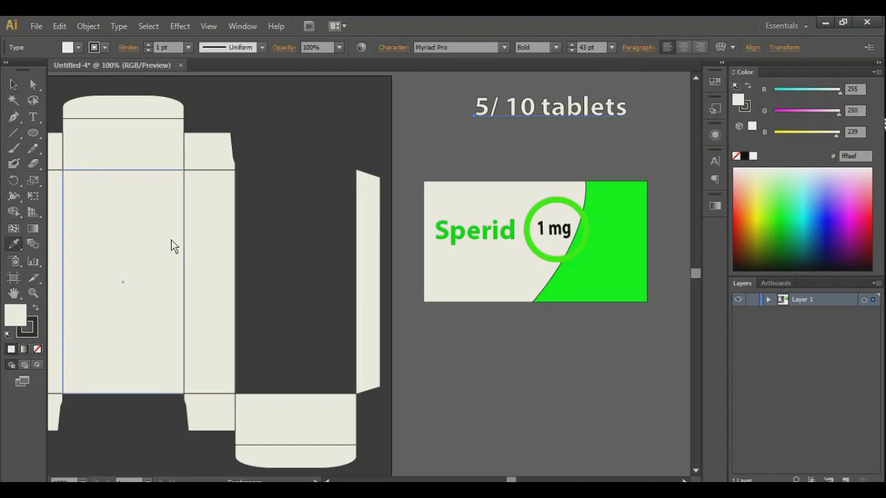
click(16, 84)
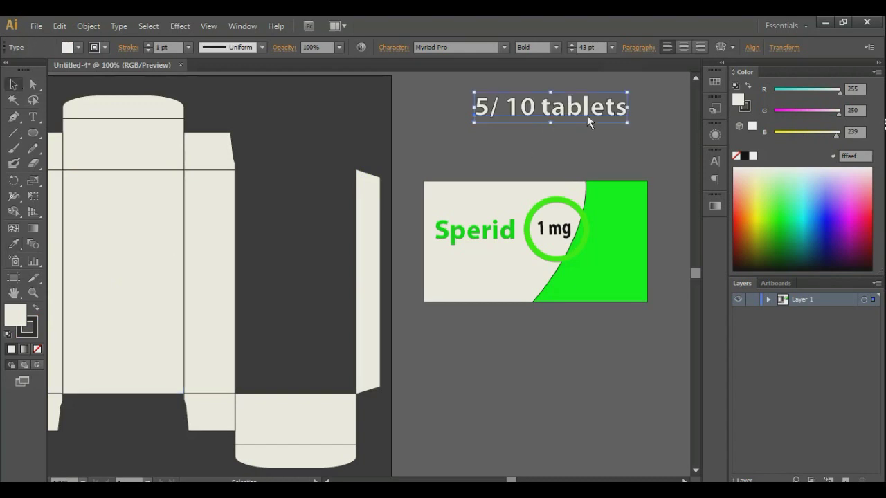
click(598, 44)
key(Down)
key(Down)
key(Down)
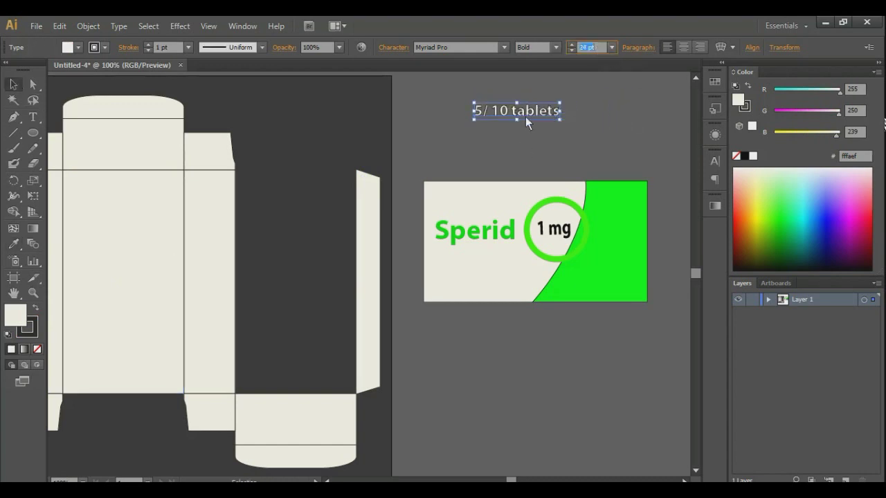
drag(525, 116, 602, 288)
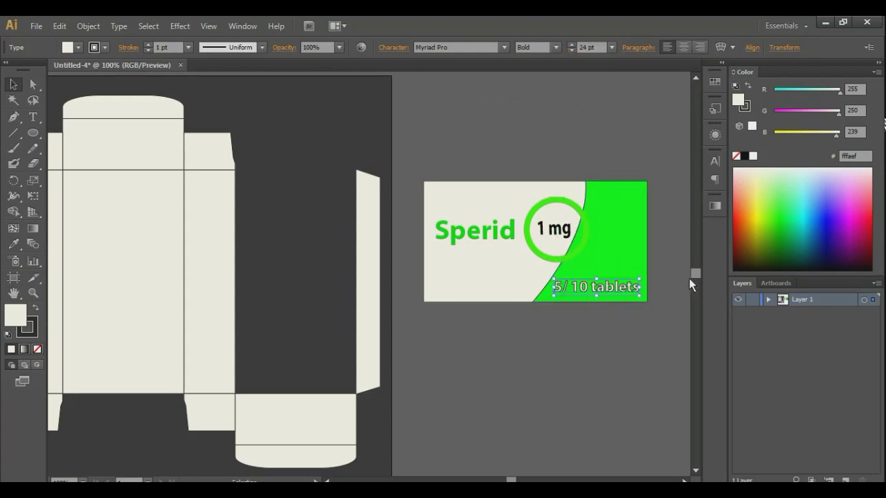
click(38, 349)
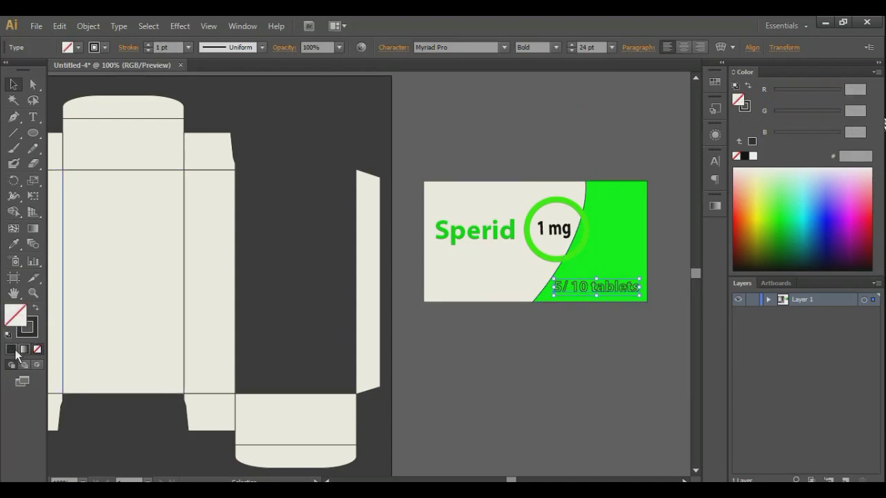
click(14, 246)
click(474, 273)
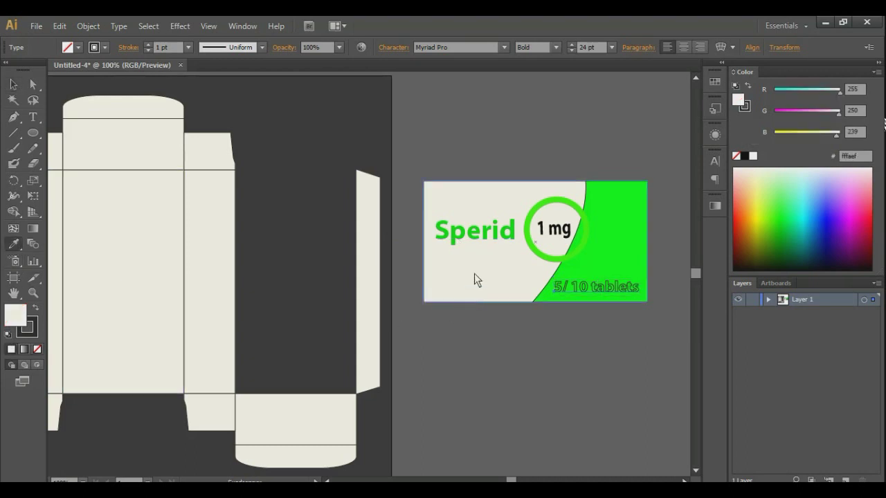
- Remove the stroke from '5/ 10 tablets' and give it a dark blue (#0013d6) fill
click(37, 349)
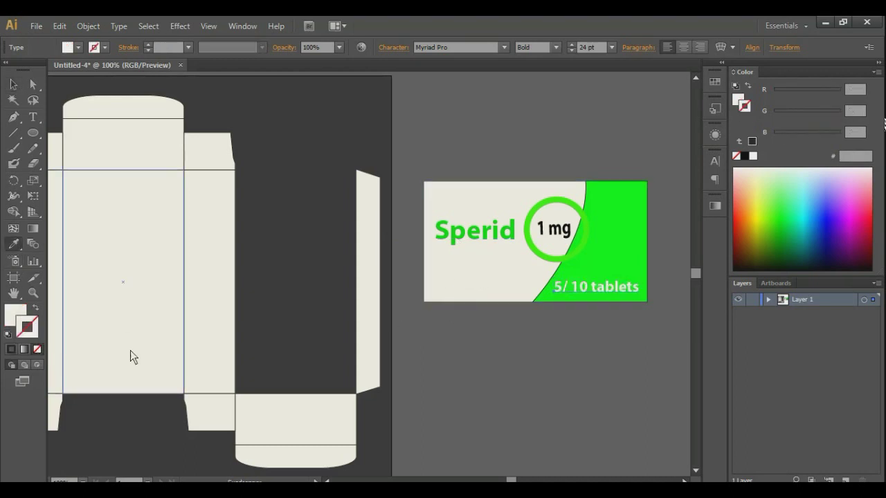
click(13, 85)
click(638, 294)
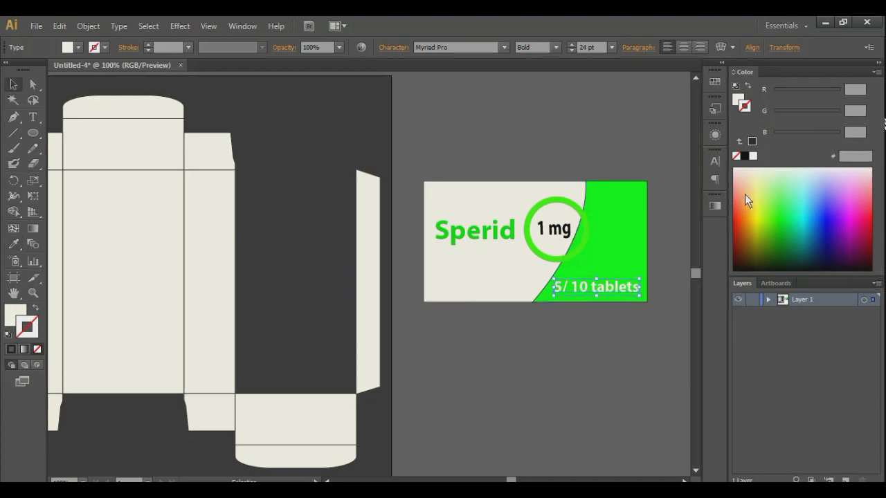
mouse_move(757, 189)
mouse_down()
mouse_move(757, 180)
mouse_move(756, 226)
mouse_up()
click(828, 234)
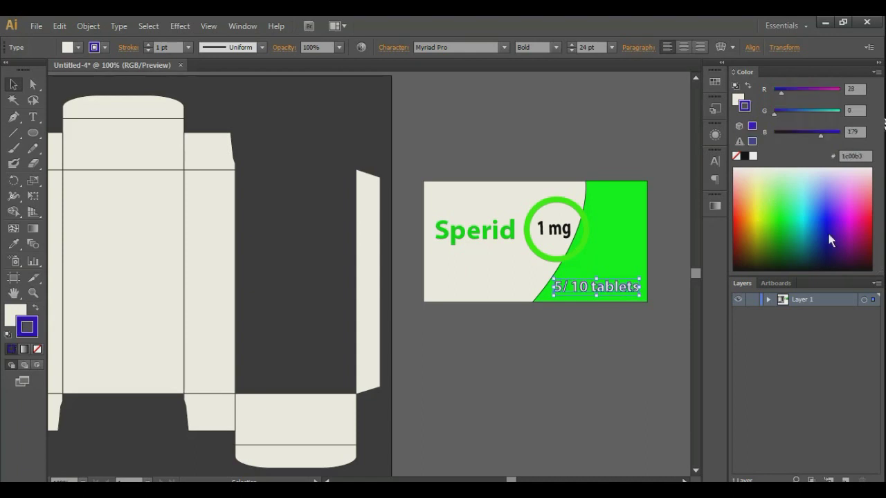
click(38, 349)
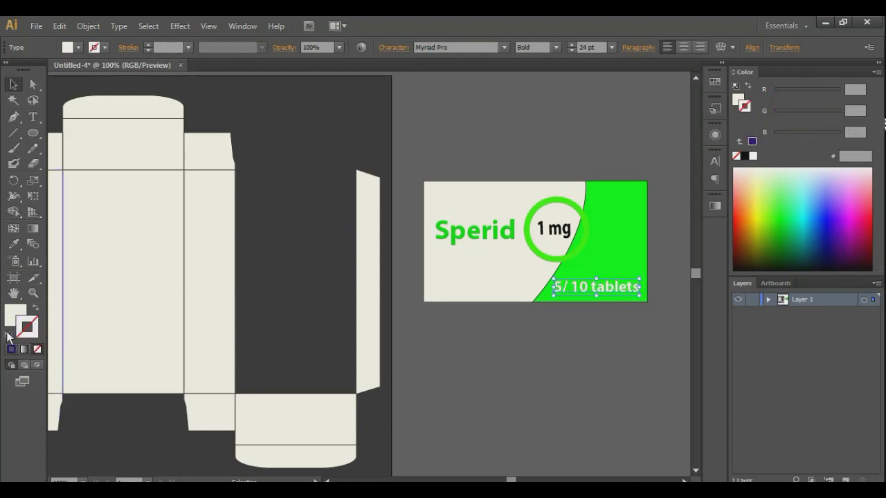
click(15, 315)
click(756, 215)
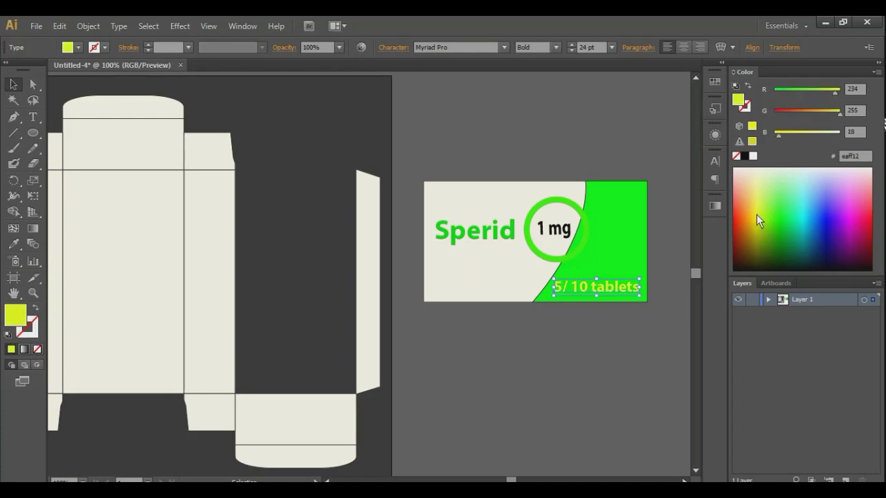
drag(756, 214, 760, 180)
click(820, 228)
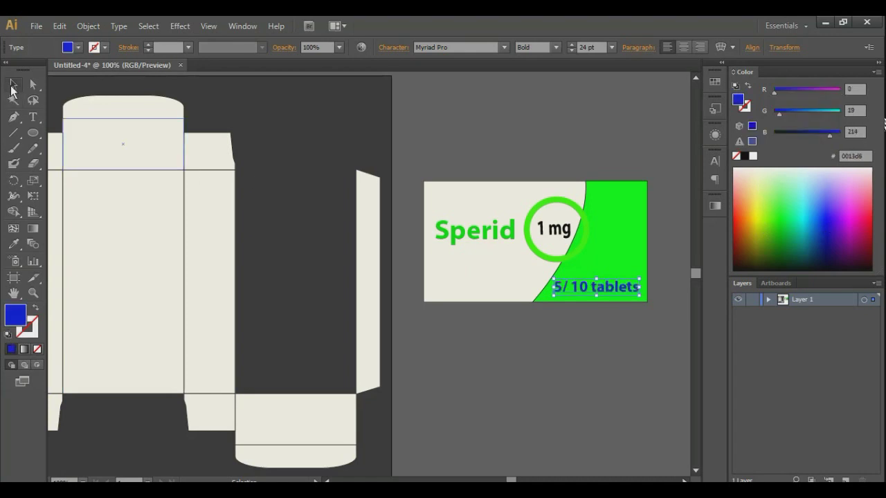
- Set the text to 18 pt, shift it right in the green corner, and marquee-select the label
click(597, 49)
text(18)
key(Return)
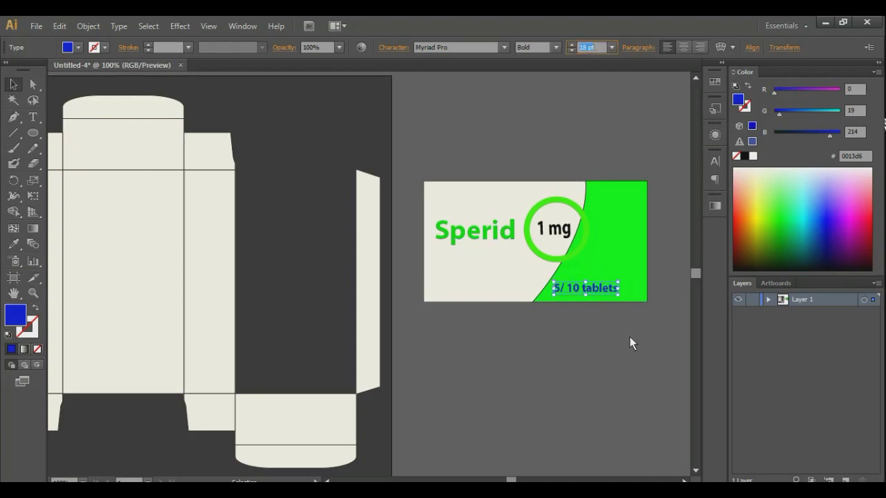
drag(595, 291, 617, 291)
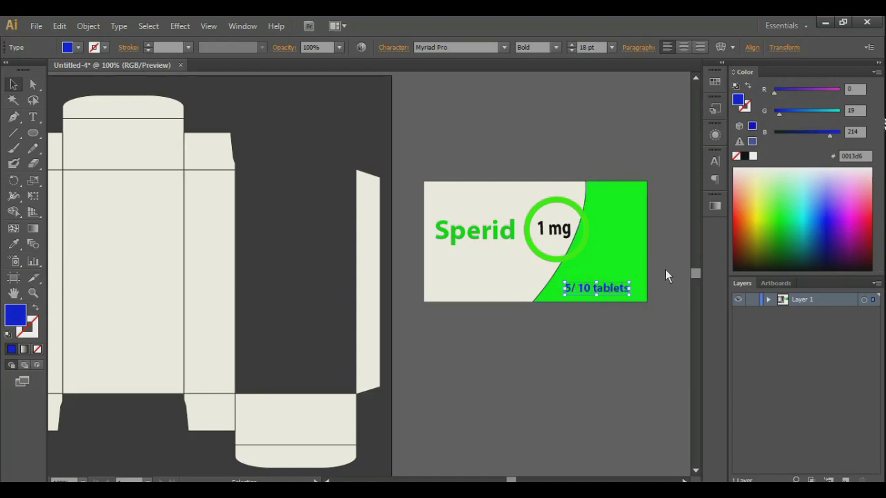
click(665, 269)
scroll(652, 356, down, 1)
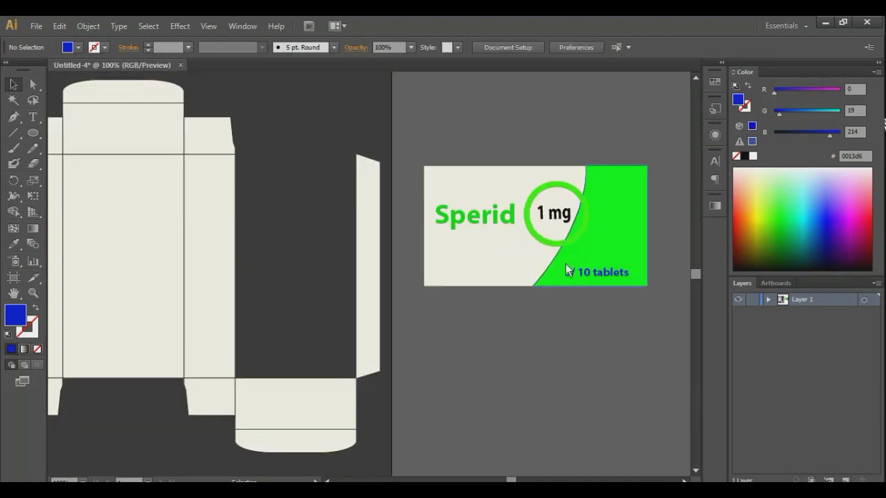
drag(412, 147, 667, 315)
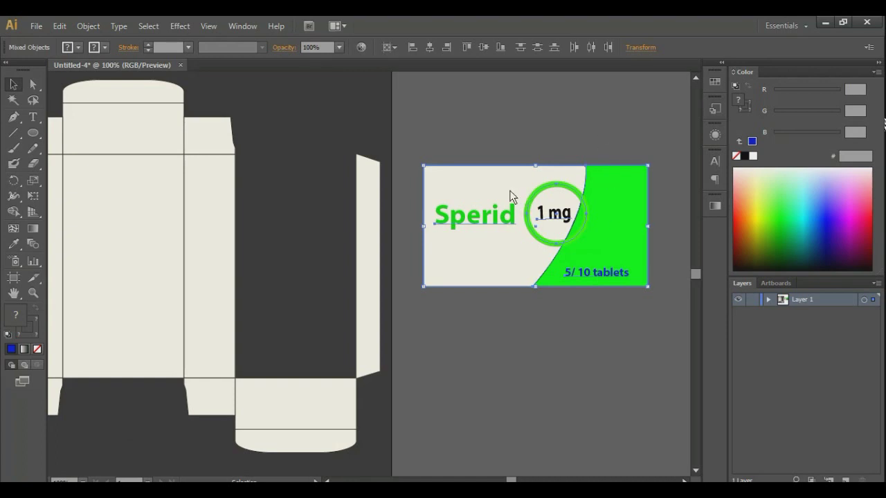
- Draw a rectangle over the label and make it a clipping mask for the label artwork
click(587, 343)
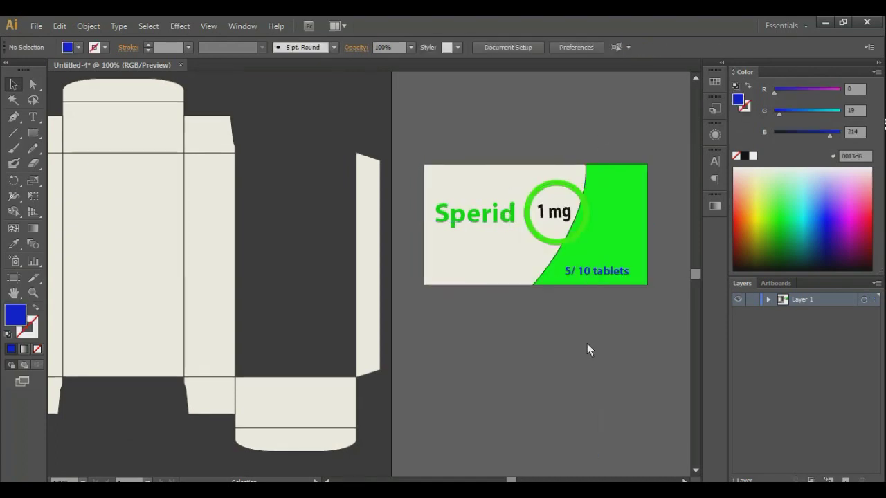
click(33, 133)
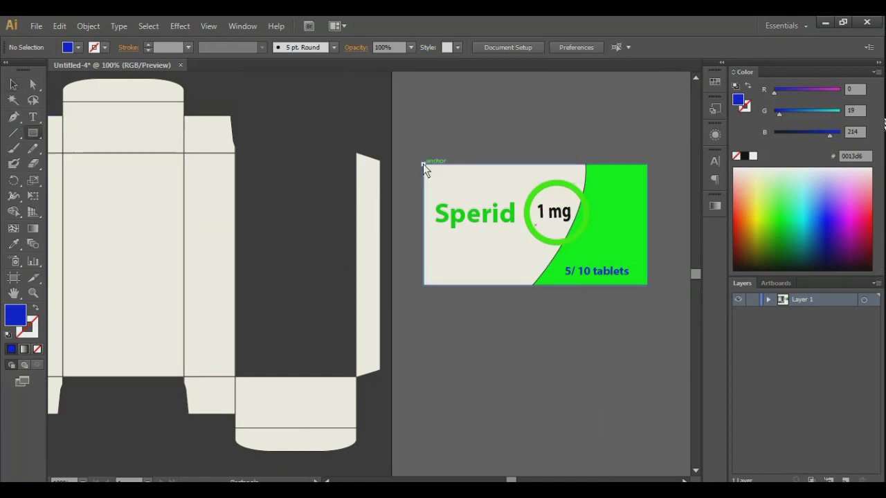
drag(423, 164, 649, 285)
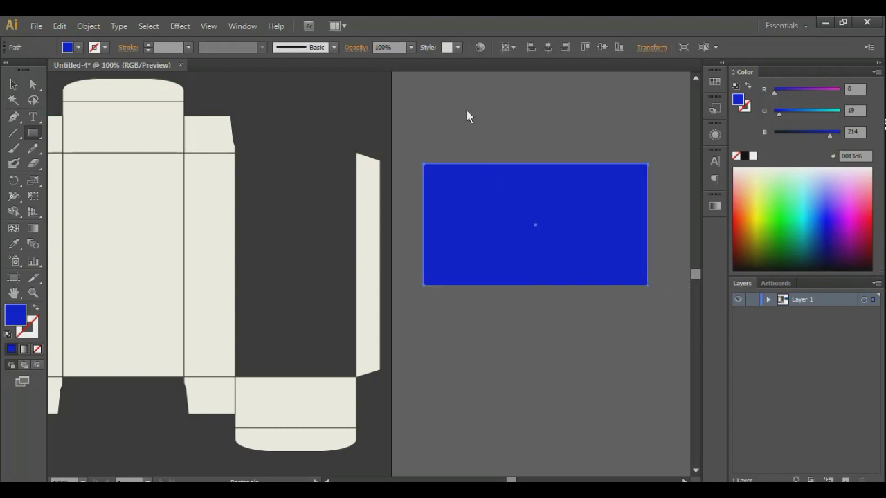
click(13, 84)
drag(400, 132, 666, 319)
right_click(589, 252)
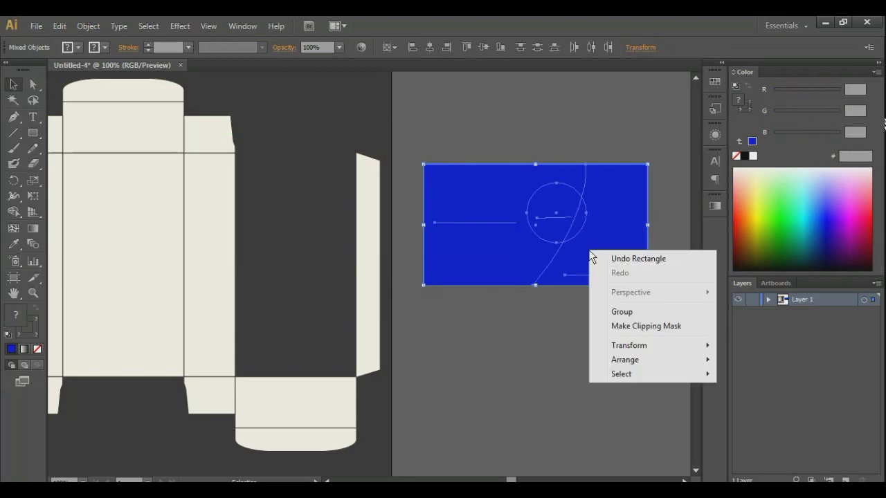
click(646, 327)
click(622, 111)
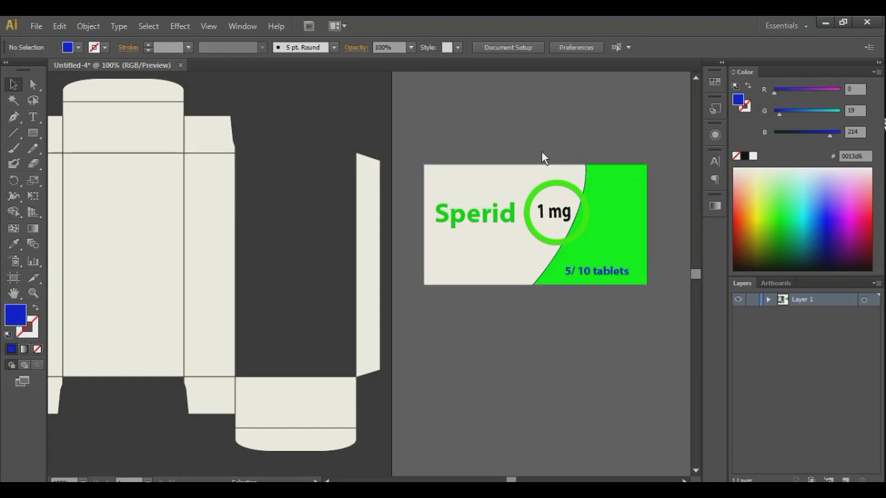
- Rotate the clipped label -90° back to portrait and drag it onto the box's front panel
click(543, 177)
key(r)
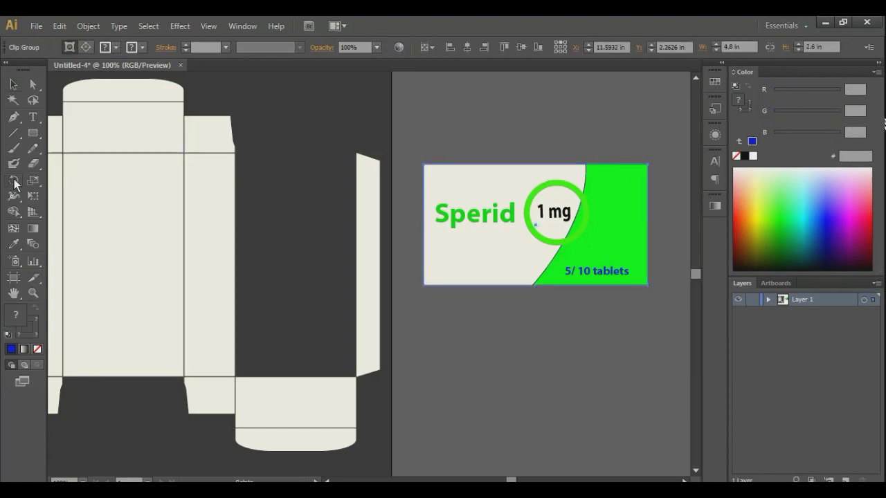
alt+click(534, 229)
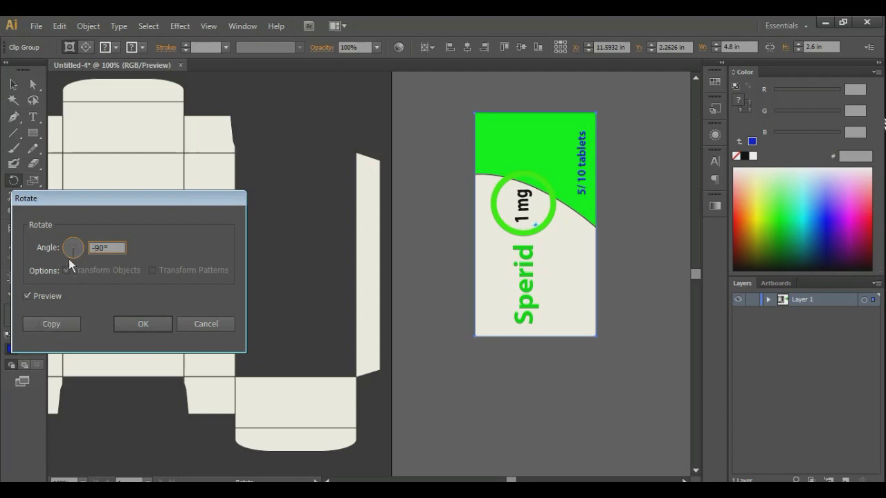
click(28, 296)
click(28, 296)
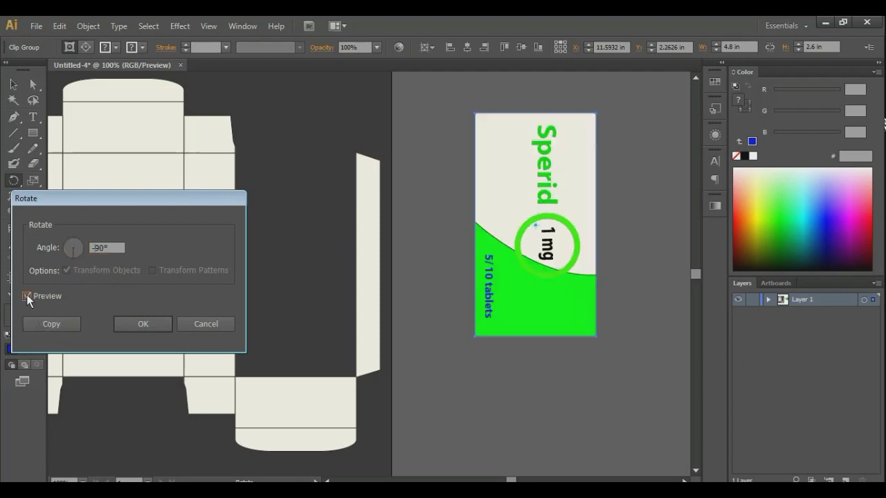
click(141, 322)
key(v)
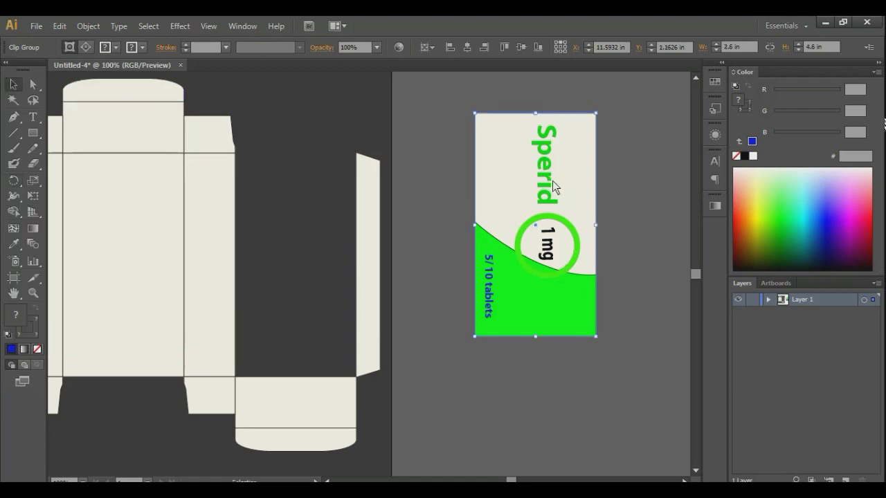
drag(552, 182, 315, 220)
- Deselect and scroll around to view the Sperid label on the dieline's third panel
click(529, 200)
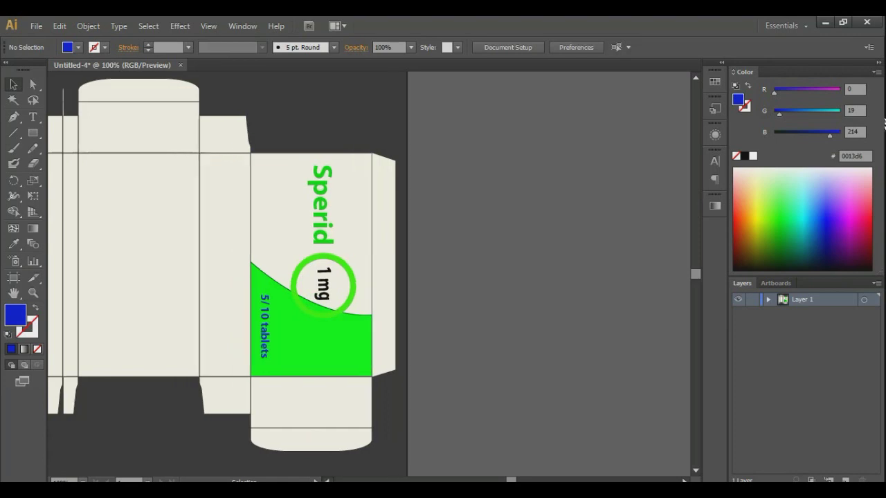
scroll(601, 414, left, 5)
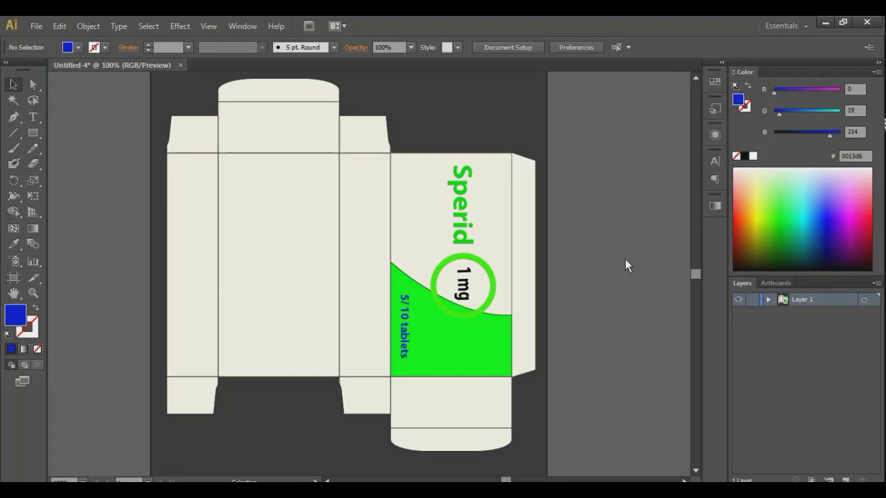
scroll(625, 265, up, 1)
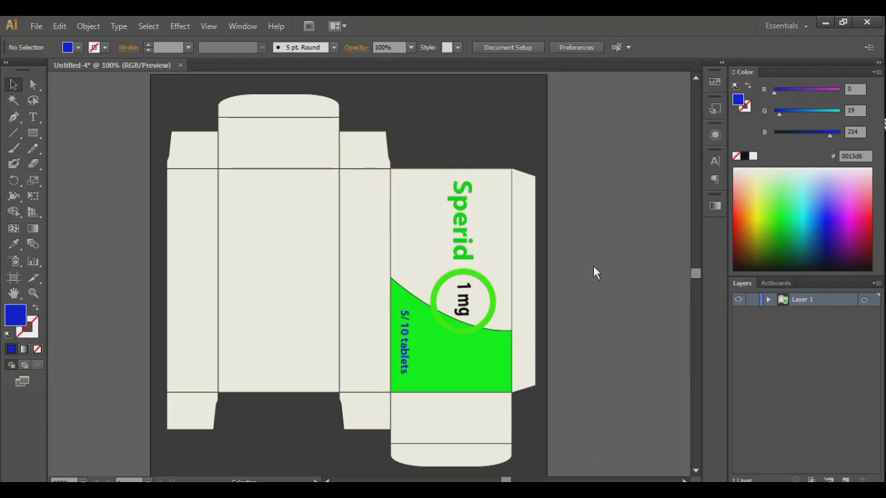
scroll(573, 253, up, 2)
scroll(573, 254, down, 3)
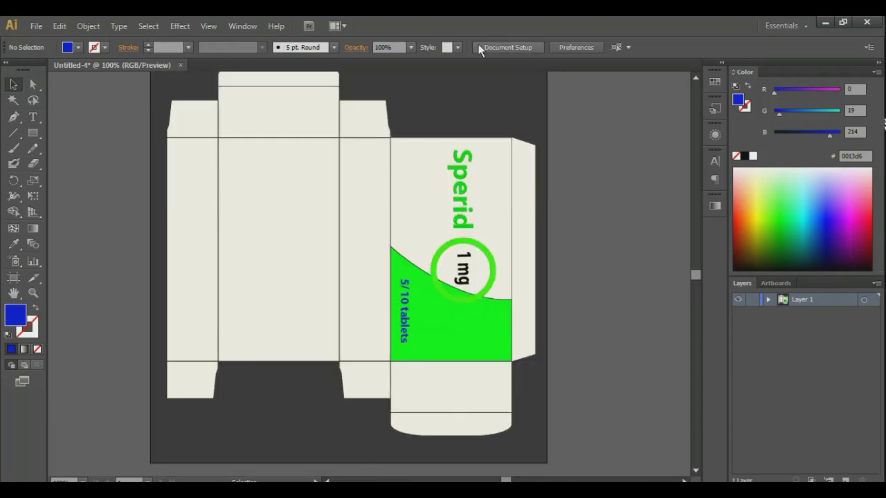
scroll(519, 123, up, 2)
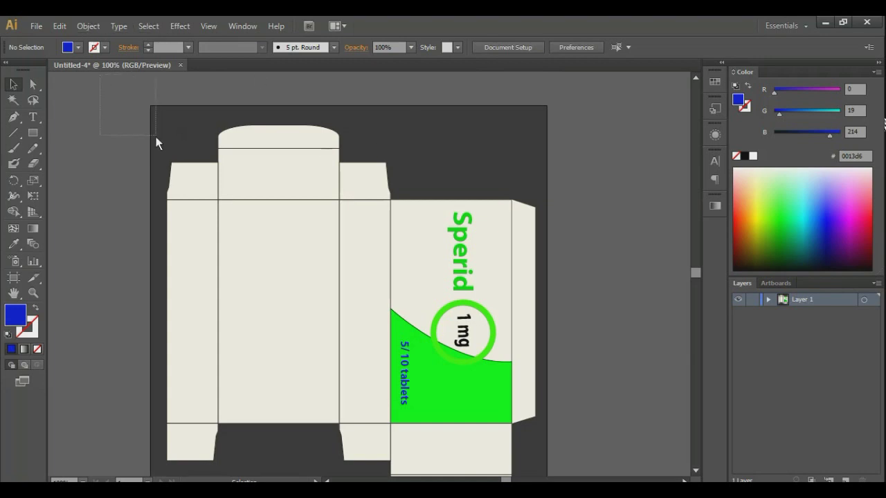
- Unlock all artwork with Object > Unlock All
click(88, 26)
click(107, 118)
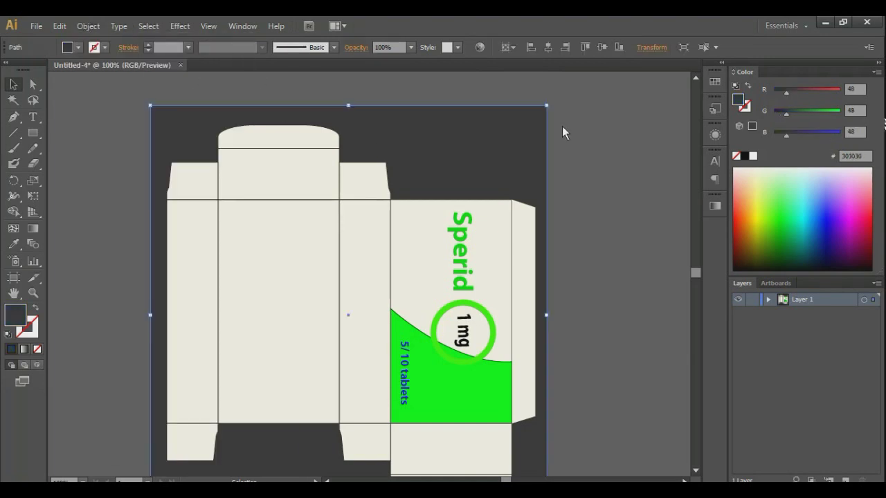
scroll(510, 135, down, 3)
scroll(510, 135, up, 2)
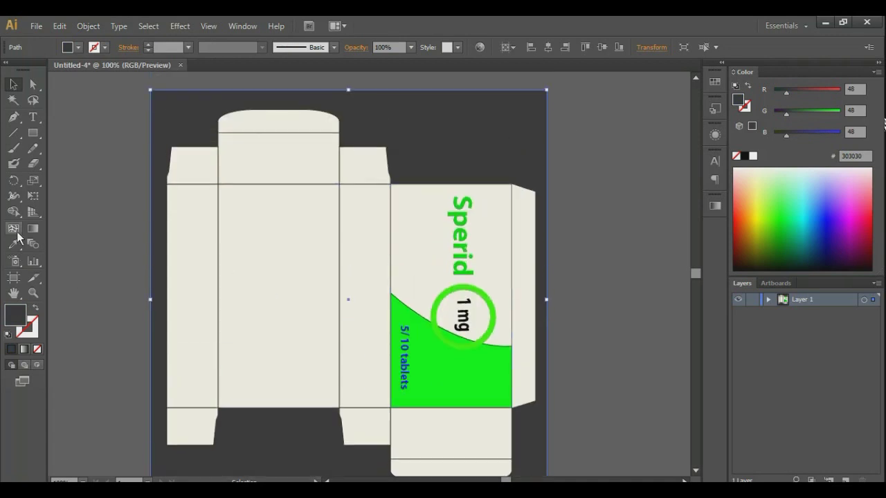
- Pull the artboard's top and bottom edges inward, bringing its height to 8.38 in
click(13, 279)
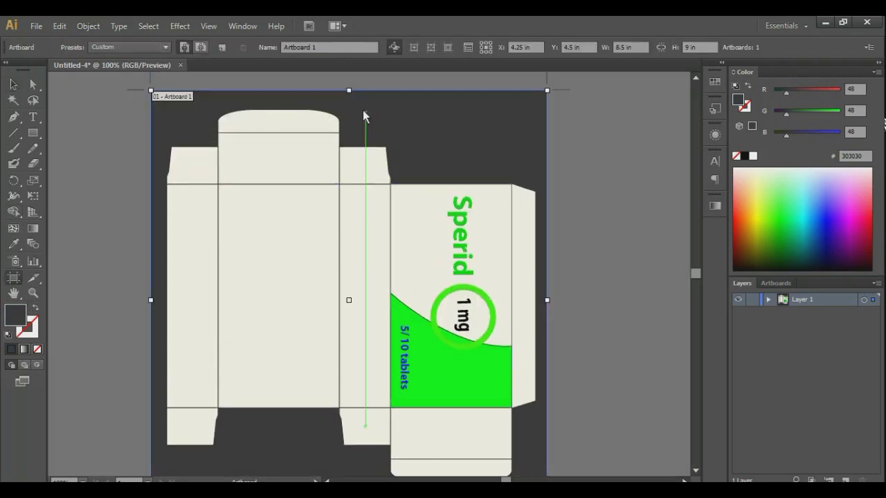
drag(349, 90, 351, 104)
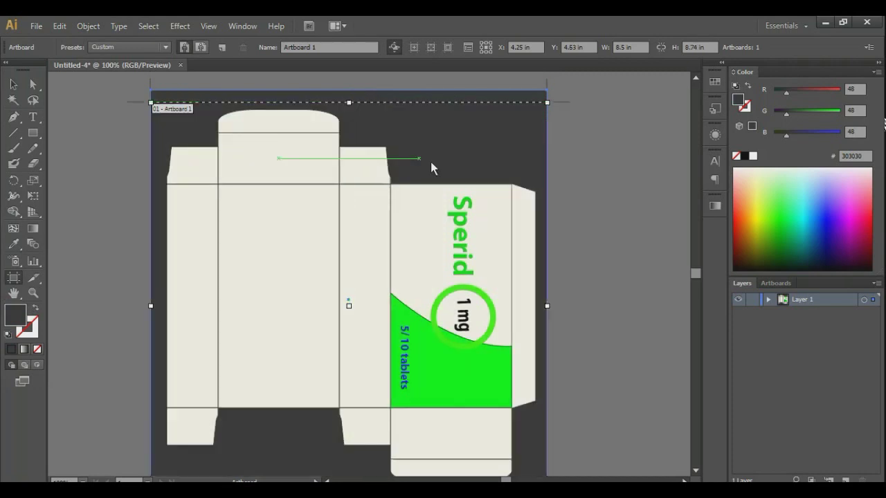
scroll(443, 277, down, 3)
drag(348, 417, 352, 400)
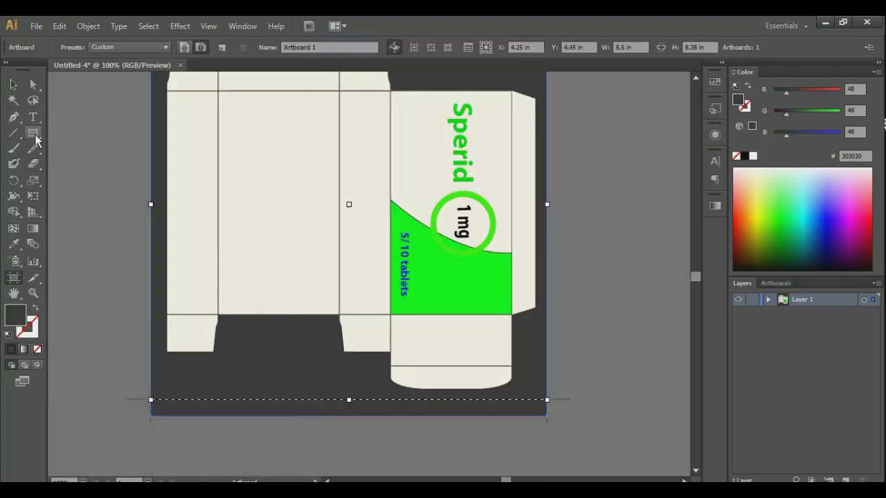
- Drag the dark background rectangle's bottom and top edges to the trimmed artboard edges
click(13, 84)
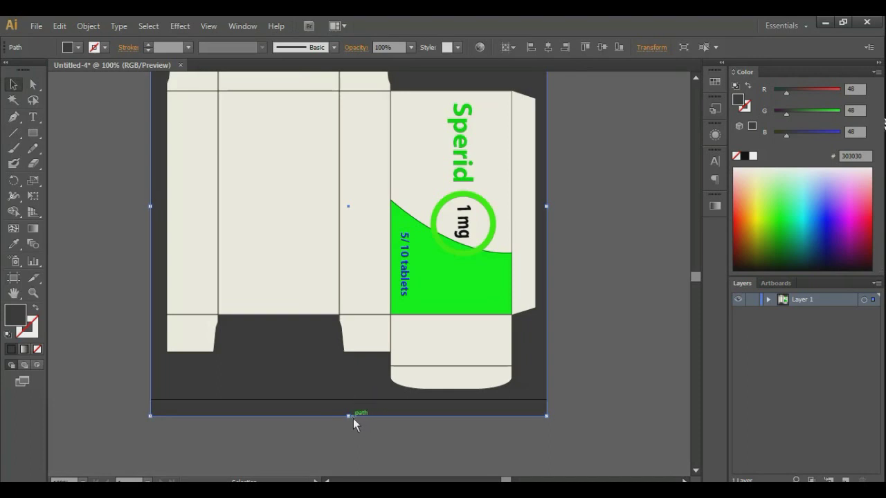
click(526, 433)
click(362, 380)
drag(349, 417, 350, 400)
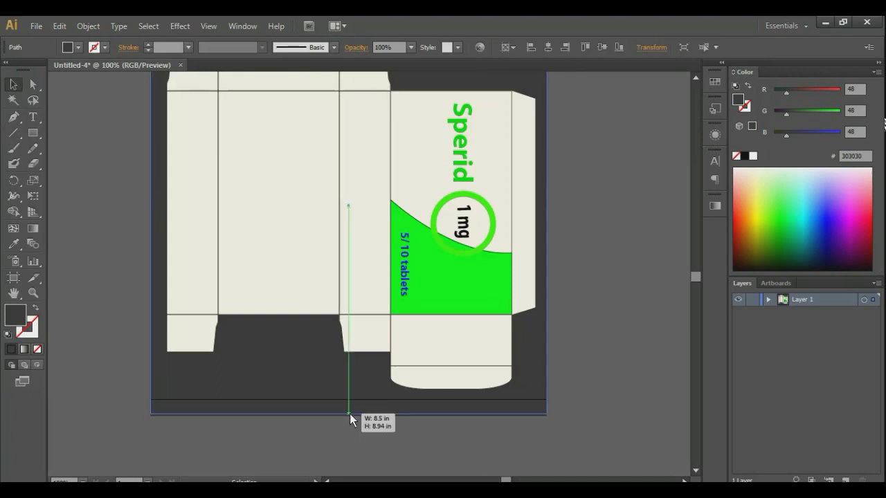
scroll(484, 416, up, 3)
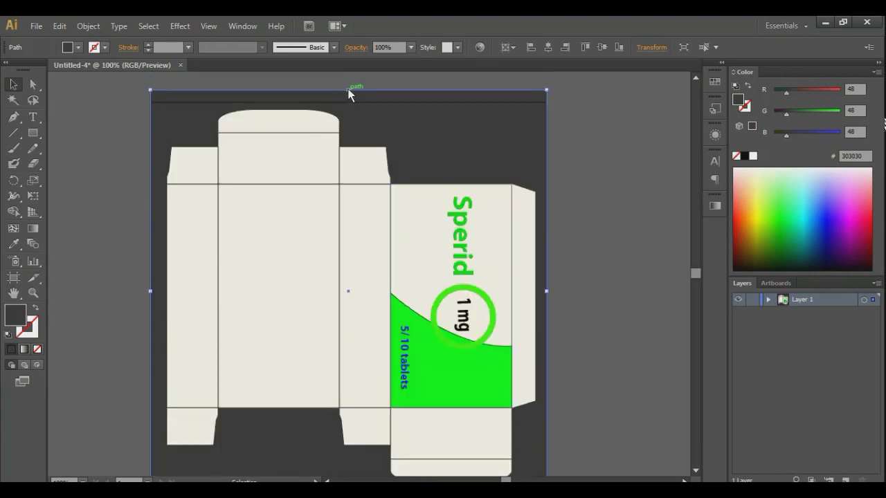
drag(346, 90, 346, 101)
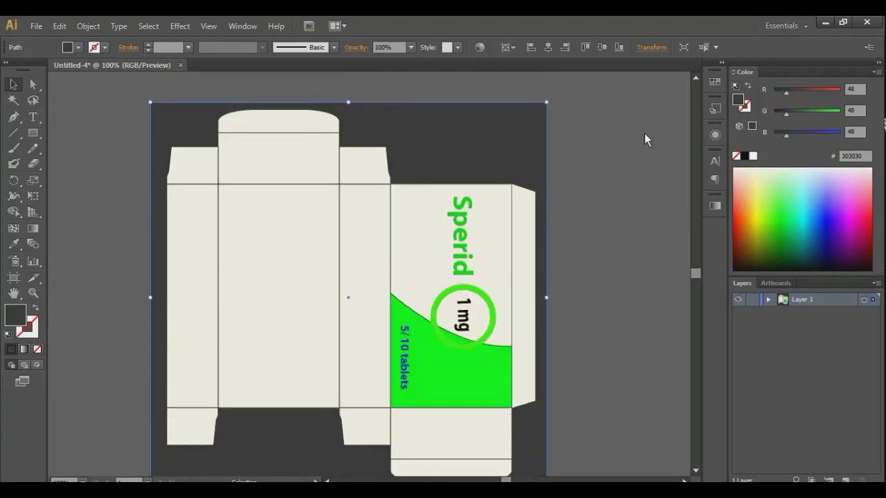
- Verify the rectangle's position and size in Transform, then deselect and review the fitted carton
click(609, 147)
click(506, 123)
click(654, 47)
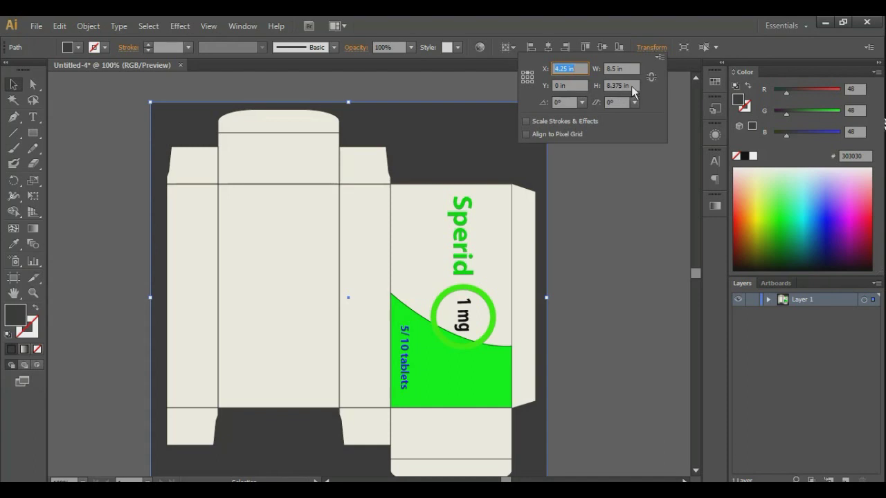
click(613, 185)
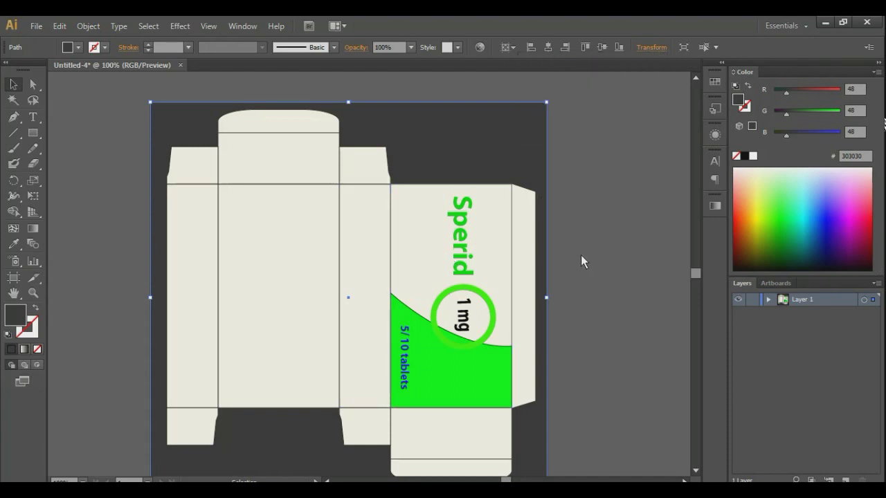
click(615, 247)
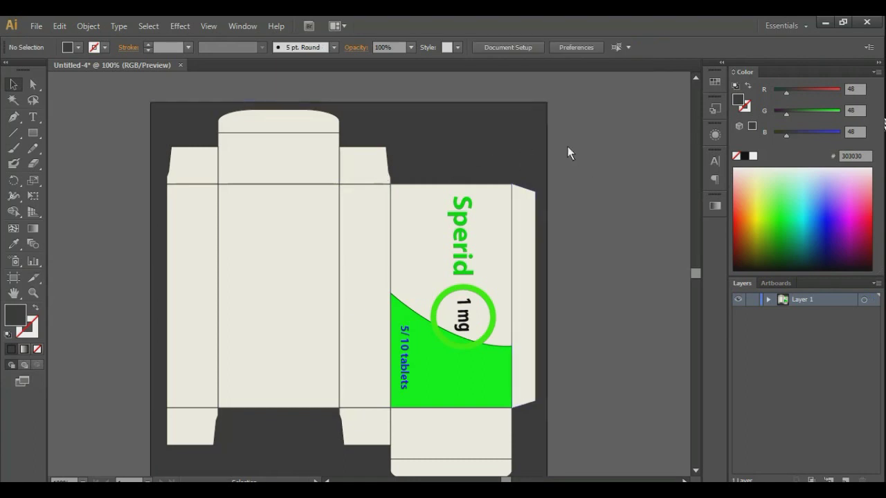
scroll(620, 164, down, 3)
scroll(620, 164, up, 2)
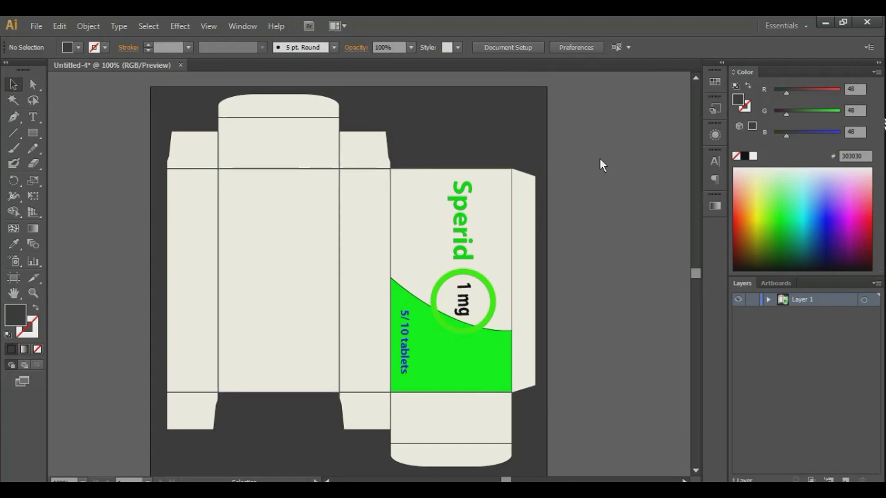
scroll(599, 164, down, 2)
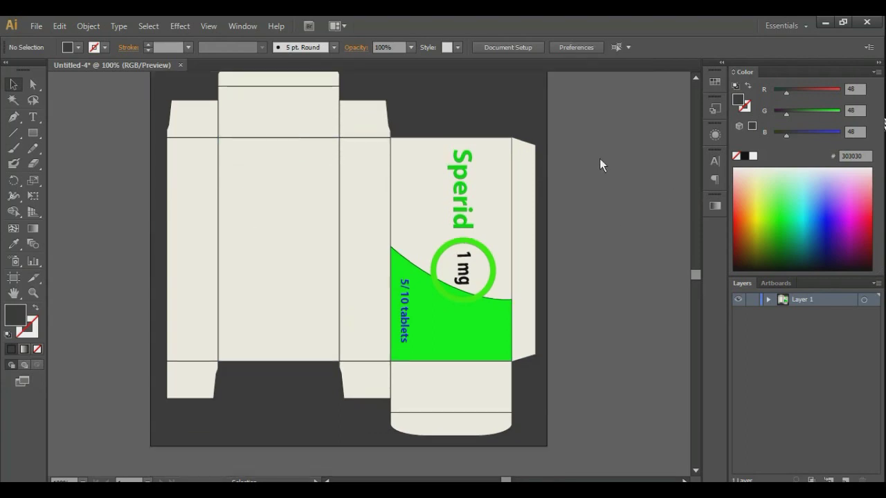
scroll(599, 164, up, 1)
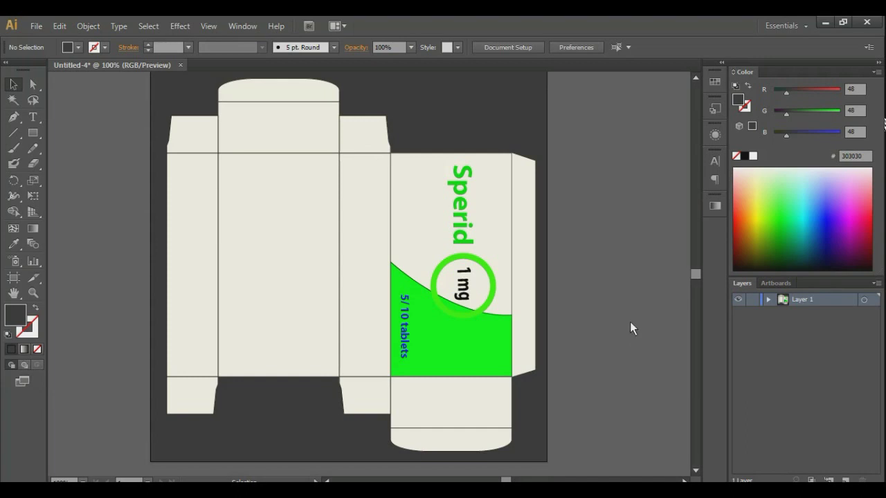